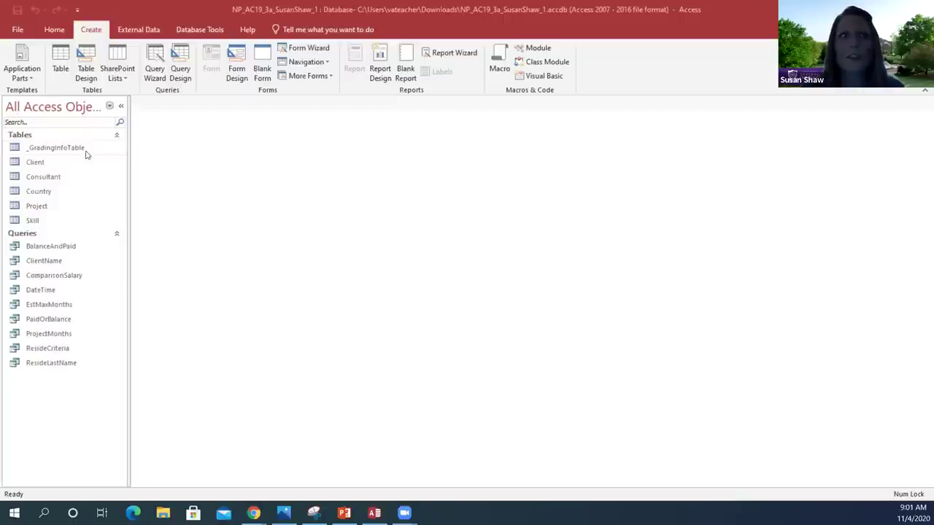
Open the _GradingInfoTable table to check the student details it holds, and close it.
{"action": "left_click", "coordinate": [73, 149]}
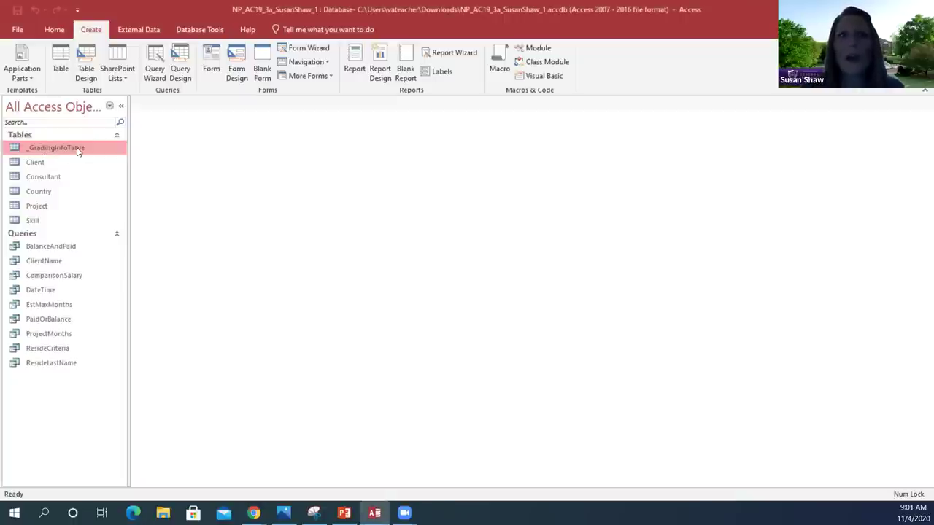
{"action": "double_click", "coordinate": [76, 149]}
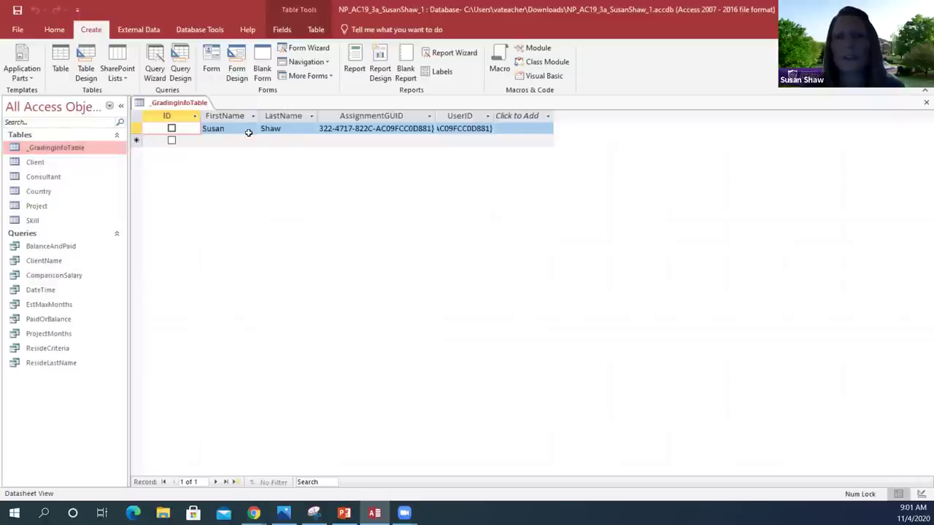
{"action": "left_click", "coordinate": [924, 103]}
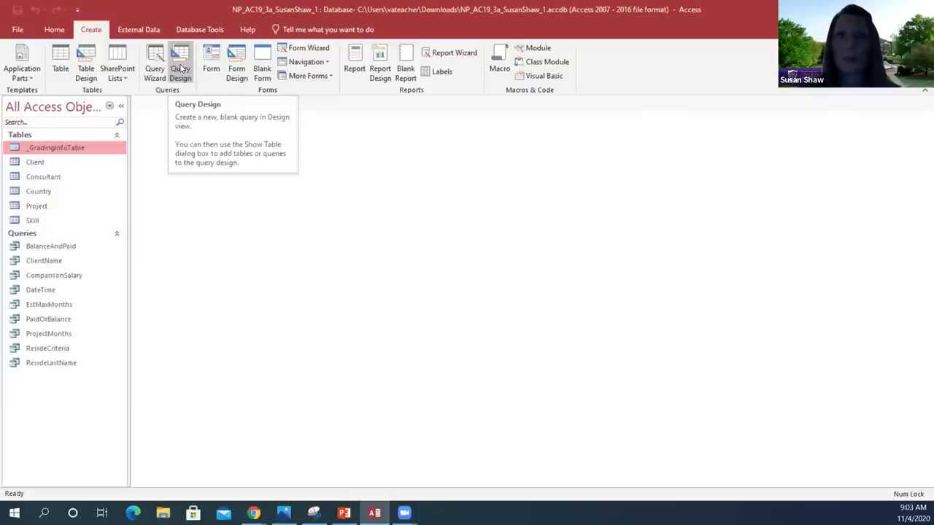
Create a new query in Design view based on the Consultant table.
{"action": "left_click", "coordinate": [181, 68]}
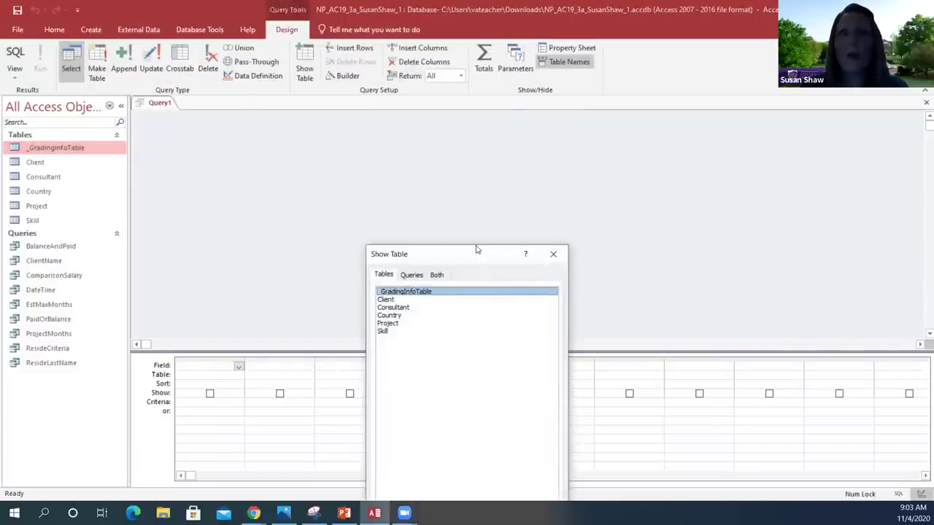
{"action": "left_click_drag", "start_coordinate": [476, 250], "coordinate": [487, 123]}
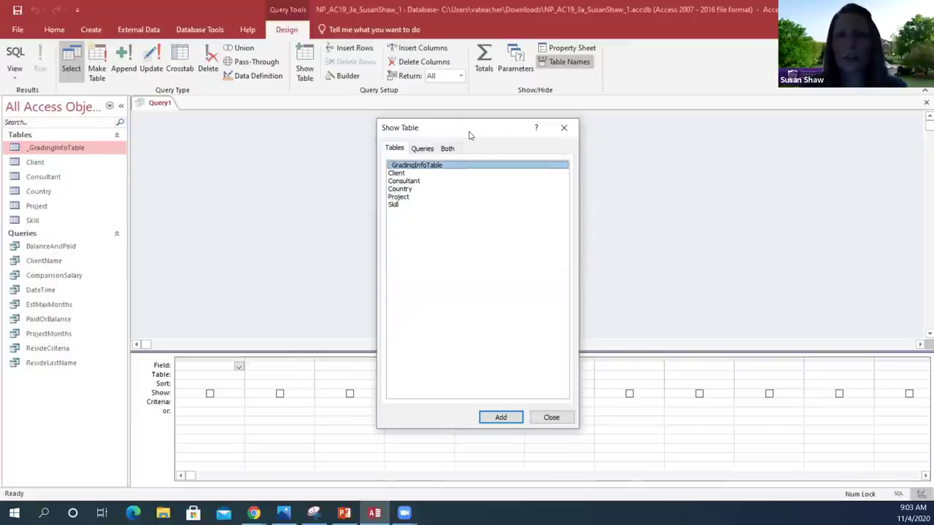
{"action": "left_click_drag", "start_coordinate": [470, 135], "coordinate": [611, 120]}
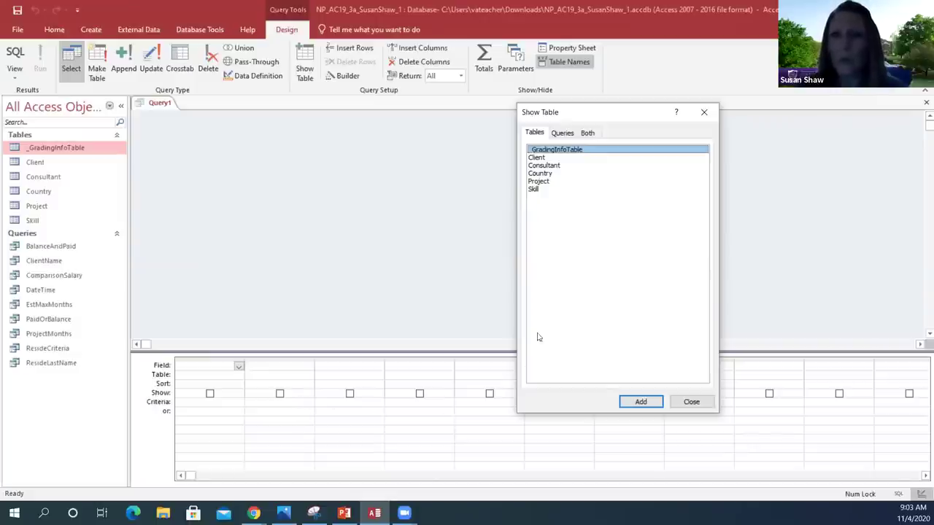
{"action": "left_click", "coordinate": [552, 167]}
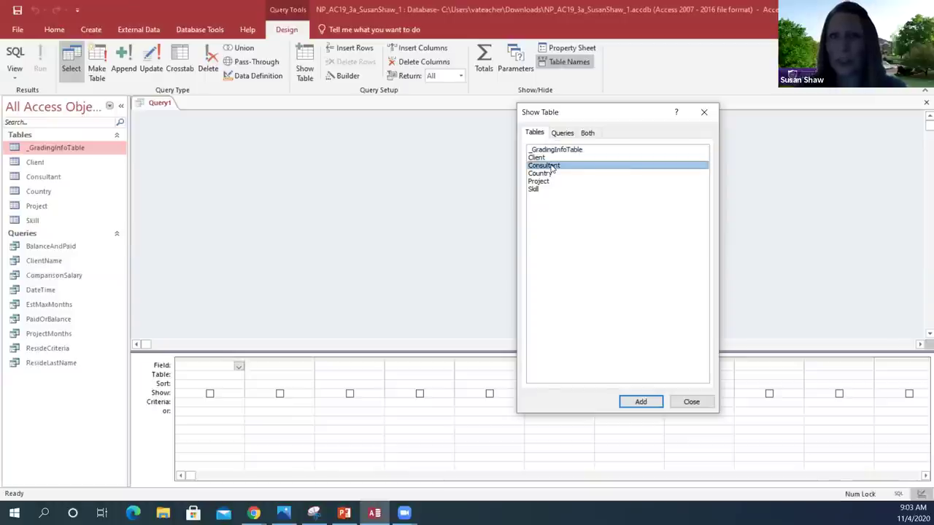
{"action": "left_click", "coordinate": [642, 403]}
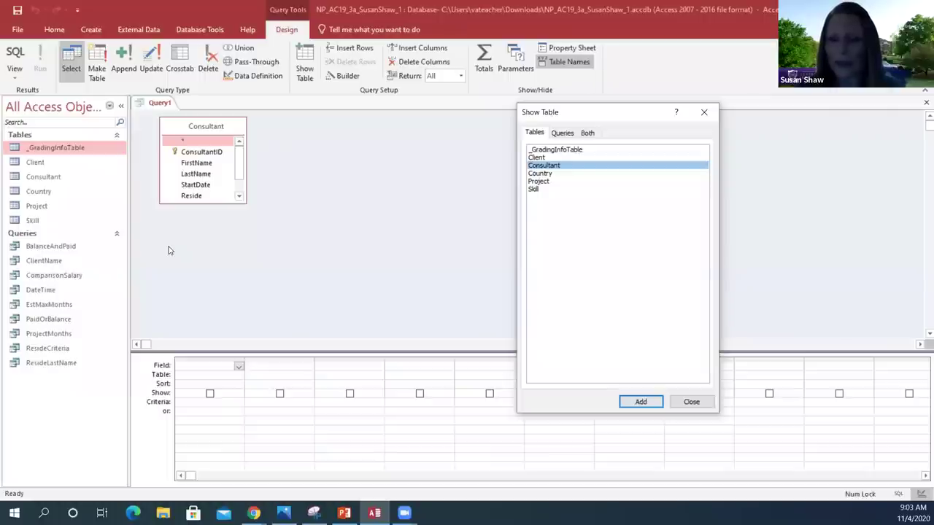
{"action": "left_click", "coordinate": [692, 402]}
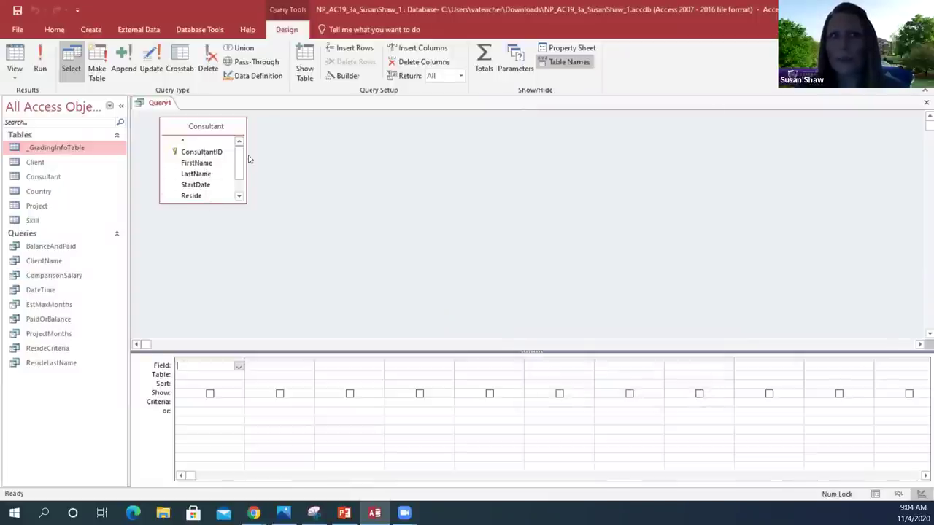
Enlarge the Consultant field list and add the ConsultantID, LastName and FirstName fields to the query, in that order.
{"action": "mouse_move", "coordinate": [241, 156]}
{"action": "left_mouse_down"}
{"action": "mouse_move", "coordinate": [237, 173]}
{"action": "mouse_move", "coordinate": [240, 152]}
{"action": "left_mouse_up"}
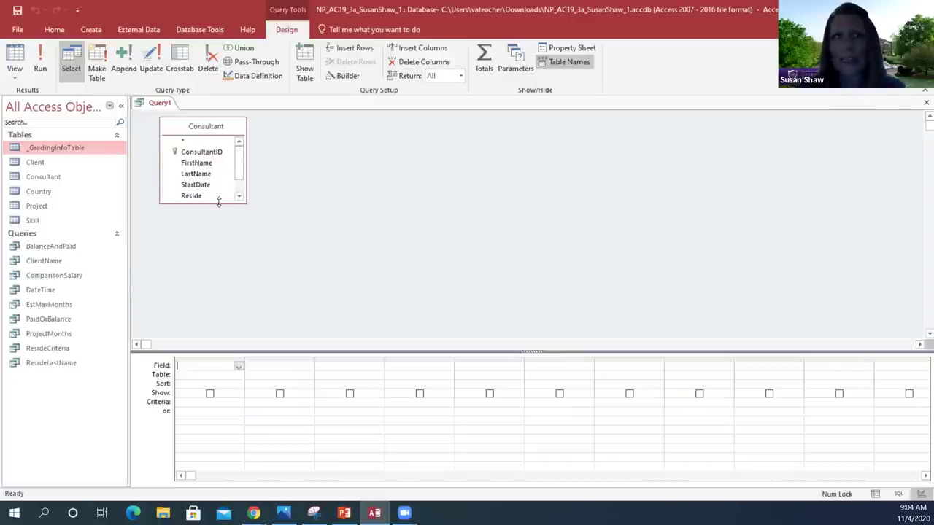
{"action": "left_click_drag", "start_coordinate": [218, 202], "coordinate": [219, 228]}
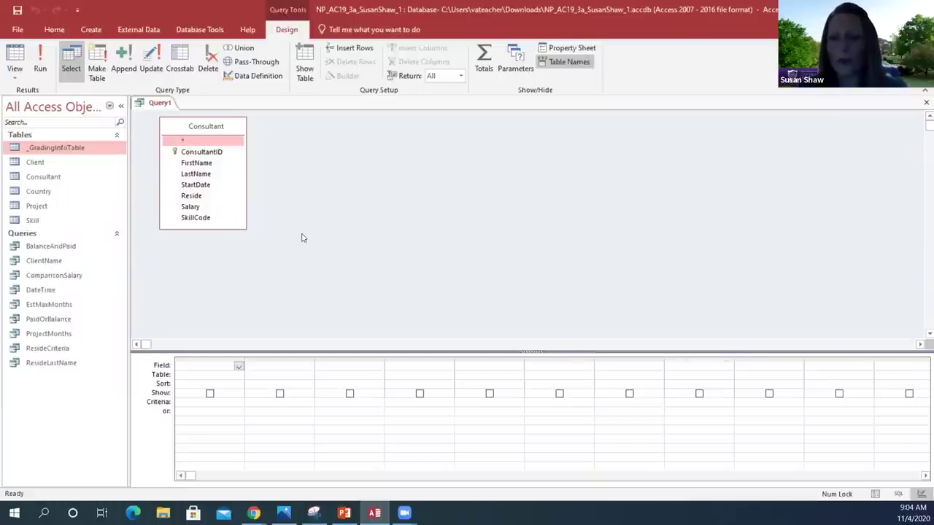
{"action": "double_click", "coordinate": [217, 152]}
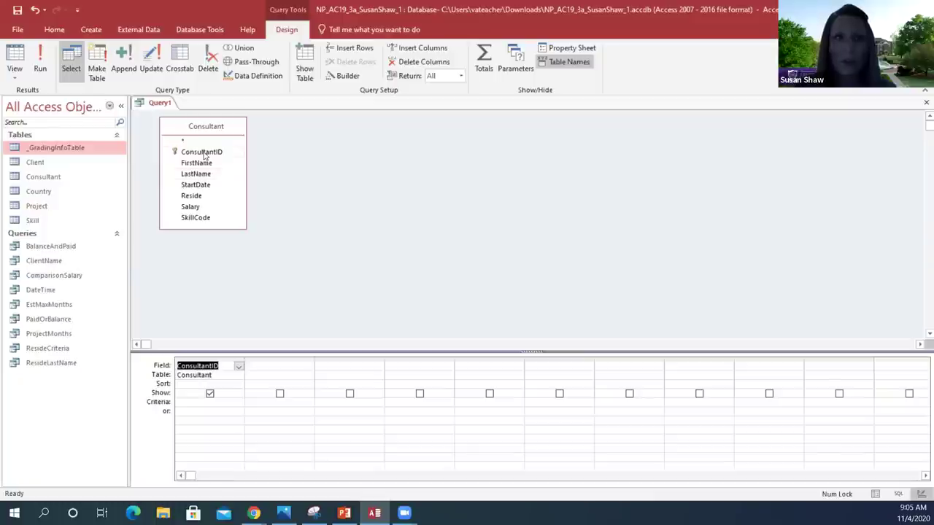
{"action": "left_click", "coordinate": [205, 175]}
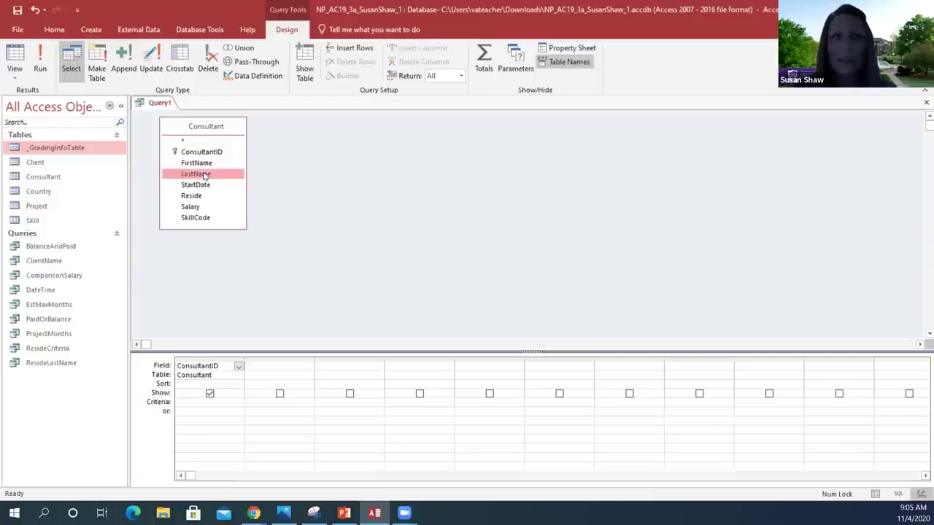
{"action": "double_click", "coordinate": [205, 174]}
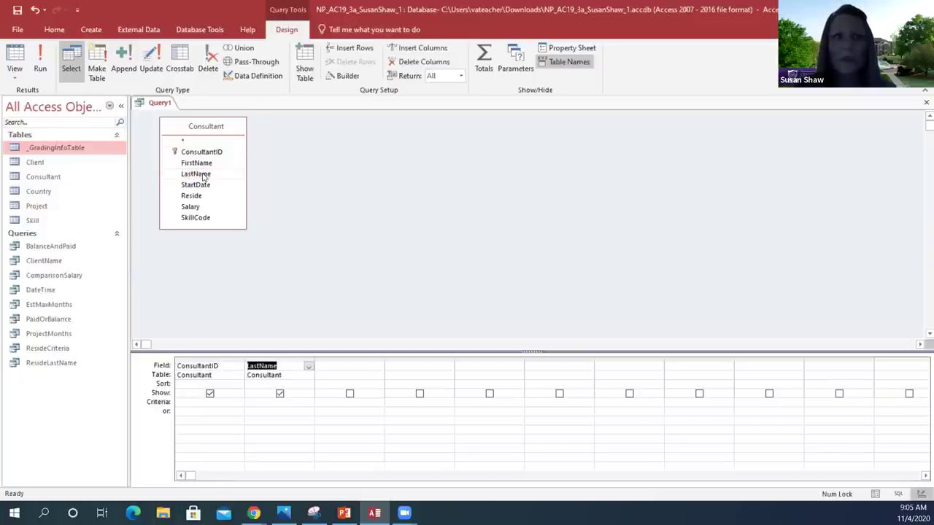
{"action": "double_click", "coordinate": [205, 164]}
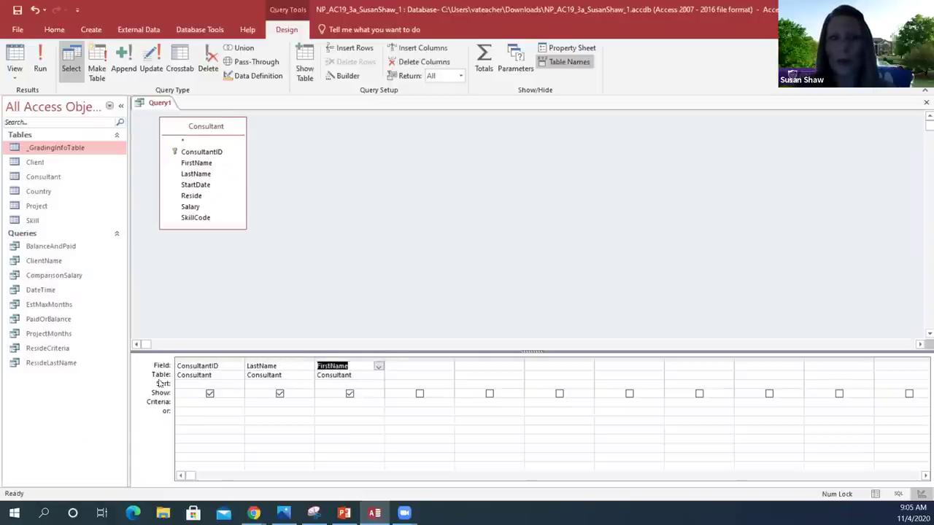
Sort the query in ascending order by the LastName field.
{"action": "left_click", "coordinate": [274, 385]}
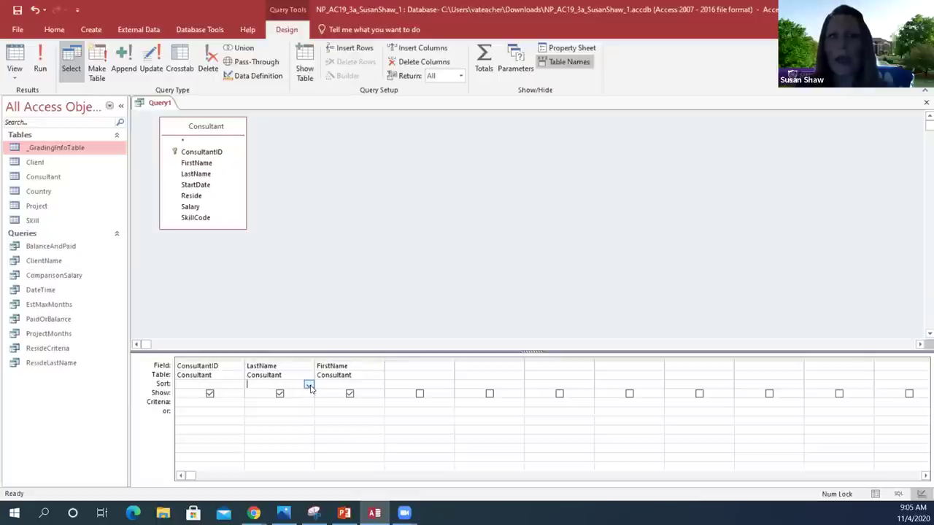
{"action": "left_click", "coordinate": [309, 384]}
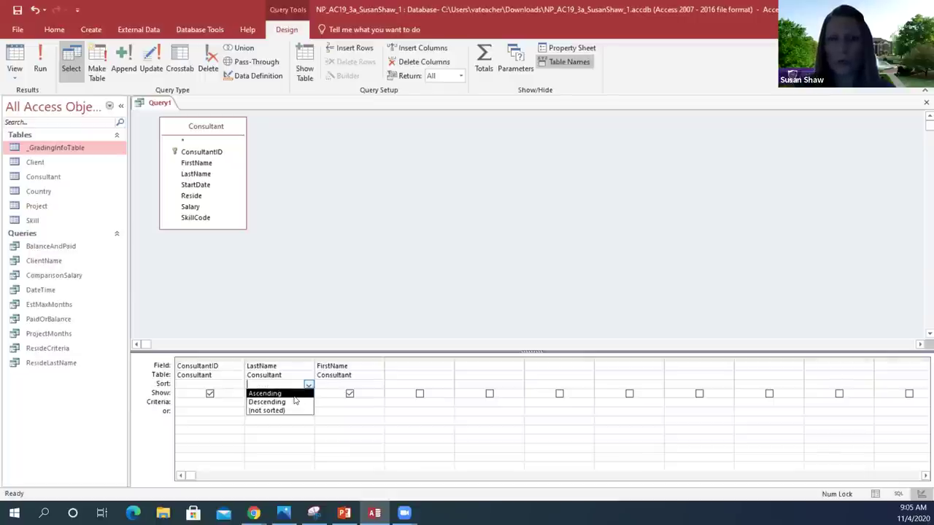
{"action": "left_click", "coordinate": [295, 397]}
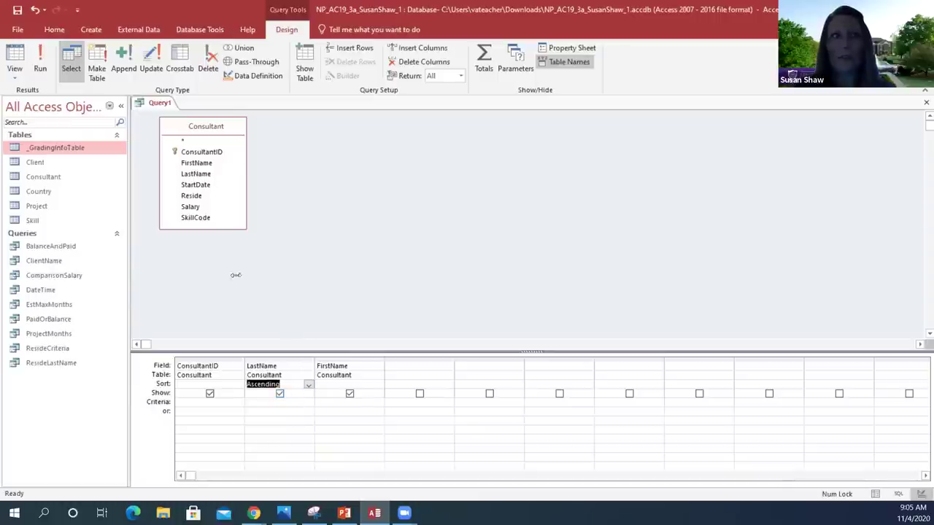
Save the new query with the name LastNameSorted.
{"action": "left_click", "coordinate": [16, 10]}
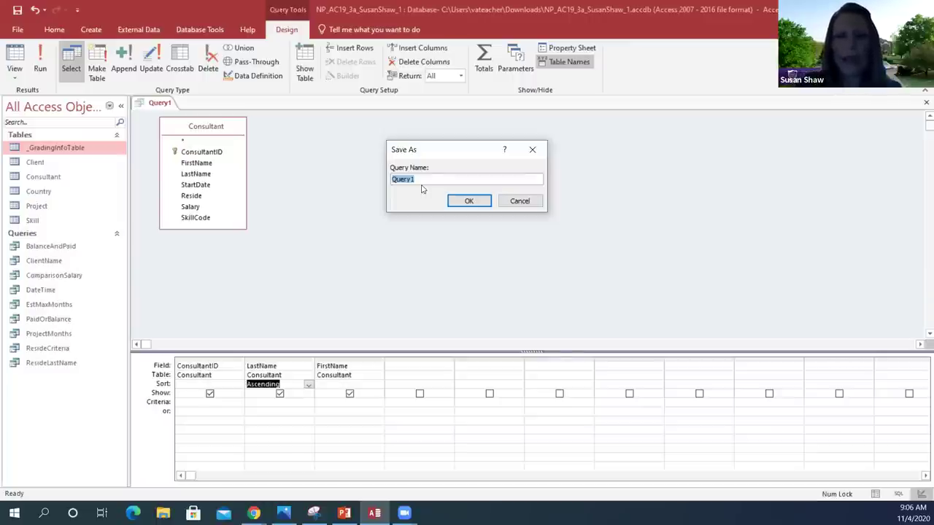
{"action": "type", "text": "Las"}
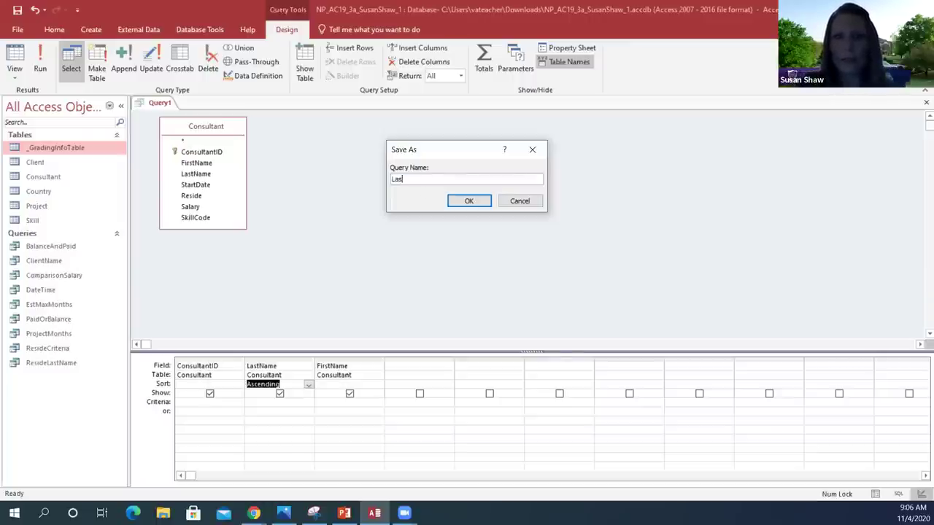
{"action": "type", "text": "tNameSorted"}
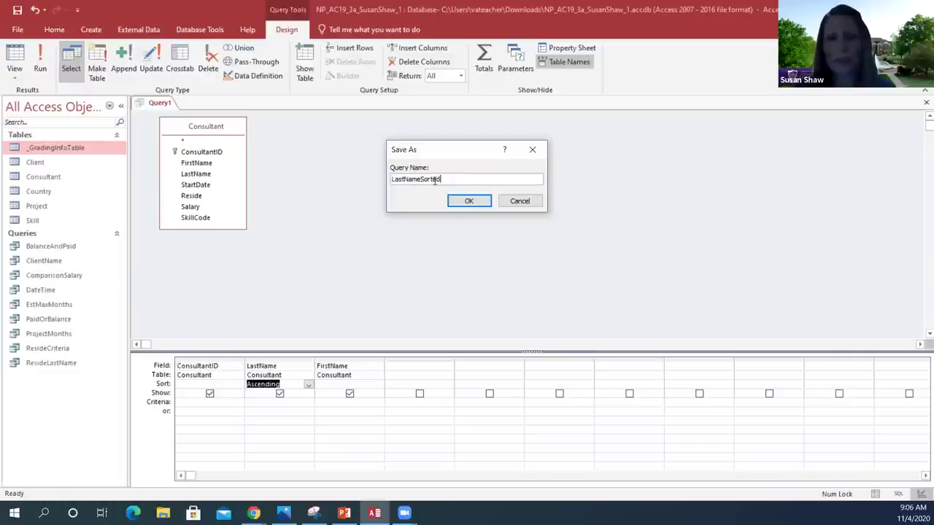
{"action": "left_click", "coordinate": [468, 200]}
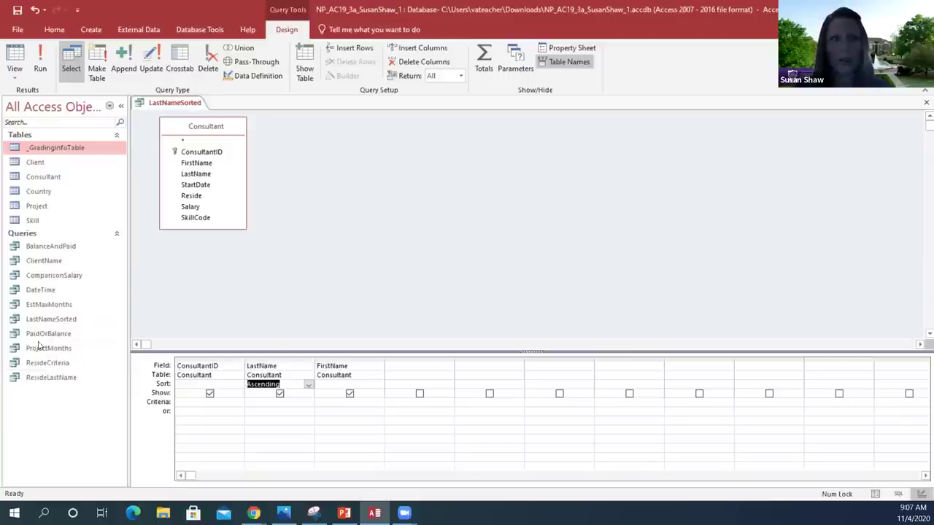
Run the LastNameSorted query to review its records in Datasheet view, and close it.
{"action": "double_click", "coordinate": [50, 321]}
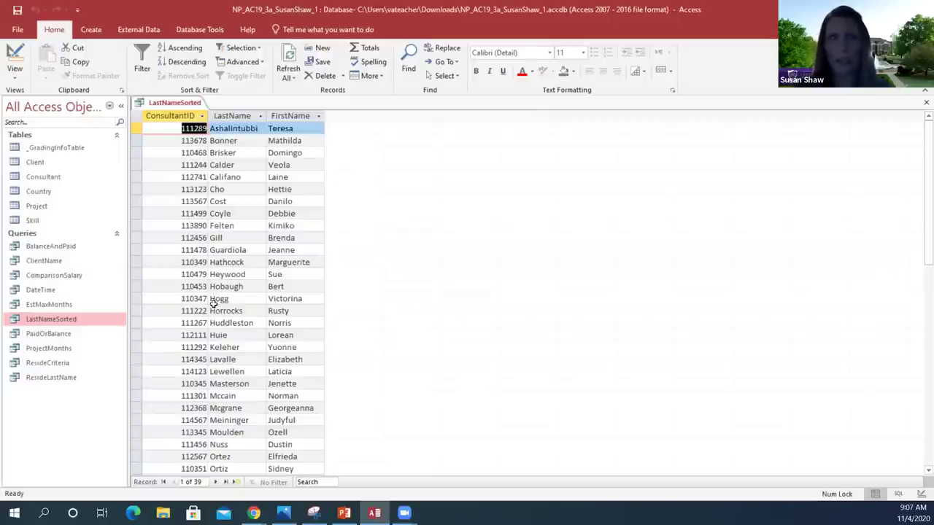
{"action": "left_click", "coordinate": [16, 73]}
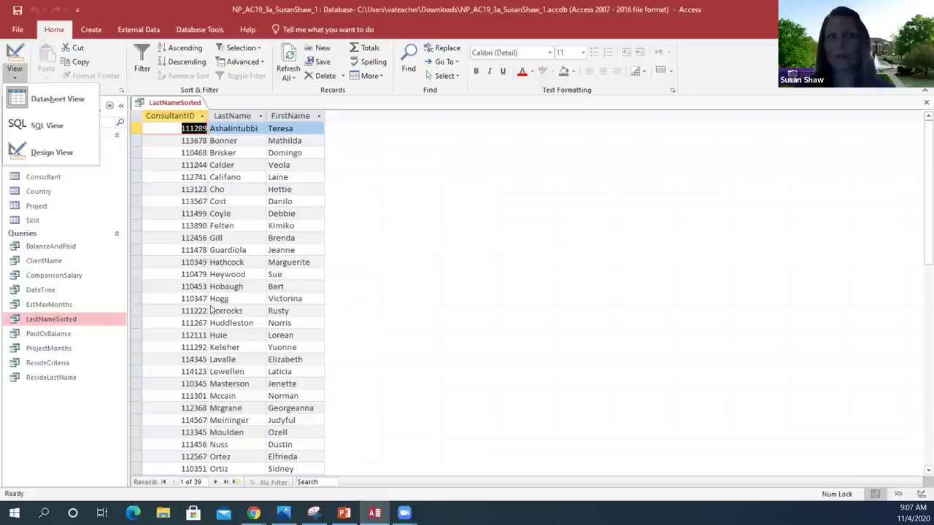
{"action": "left_click", "coordinate": [924, 103]}
{"action": "left_click", "coordinate": [924, 103]}
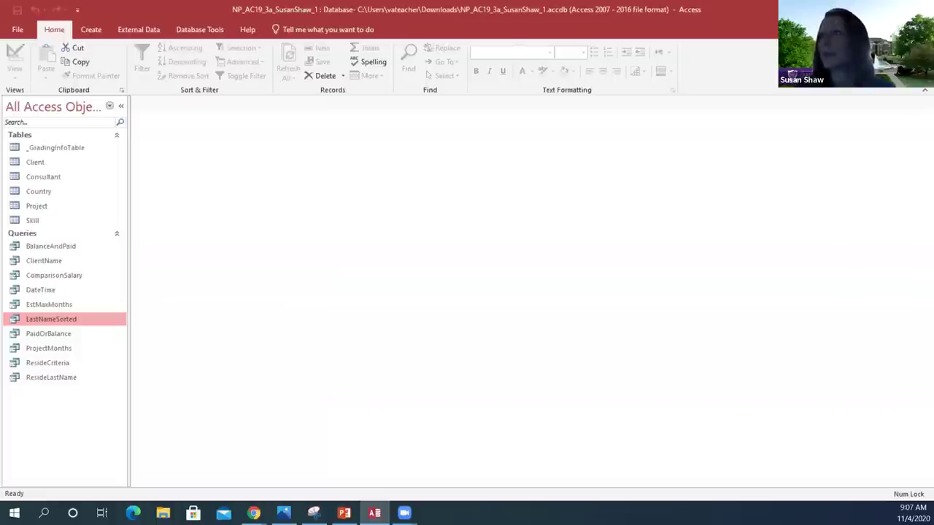
{"action": "left_click", "coordinate": [344, 513]}
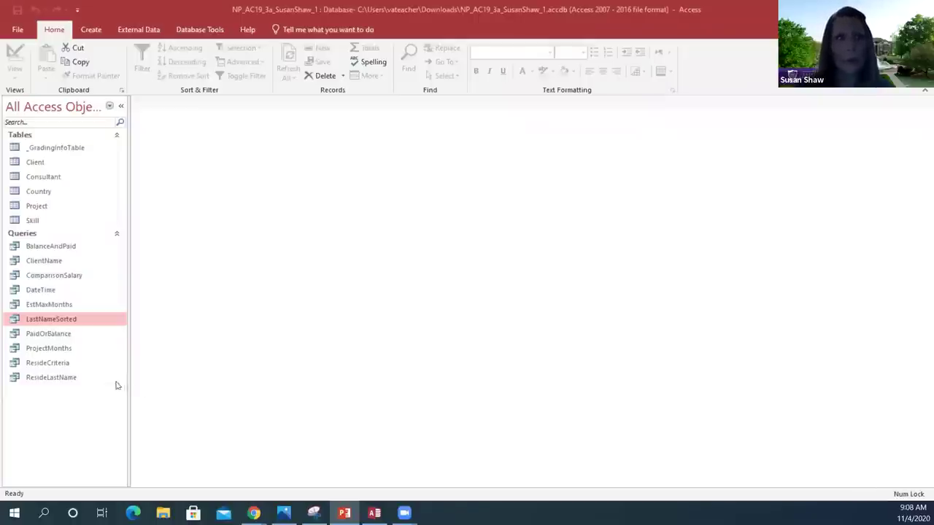
Open the ResideCriteria query in Design view and delete the ConsultantID column from its design grid.
{"action": "right_click", "coordinate": [41, 367]}
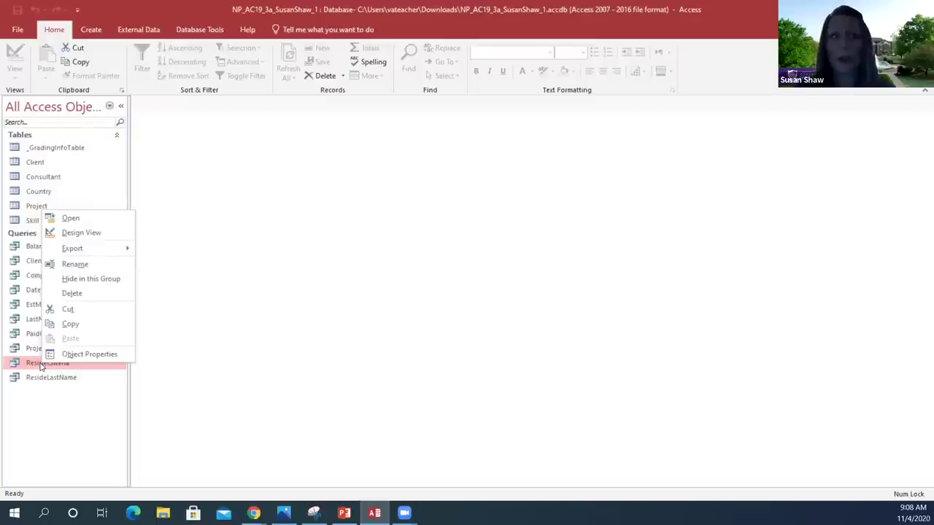
{"action": "left_click", "coordinate": [81, 232]}
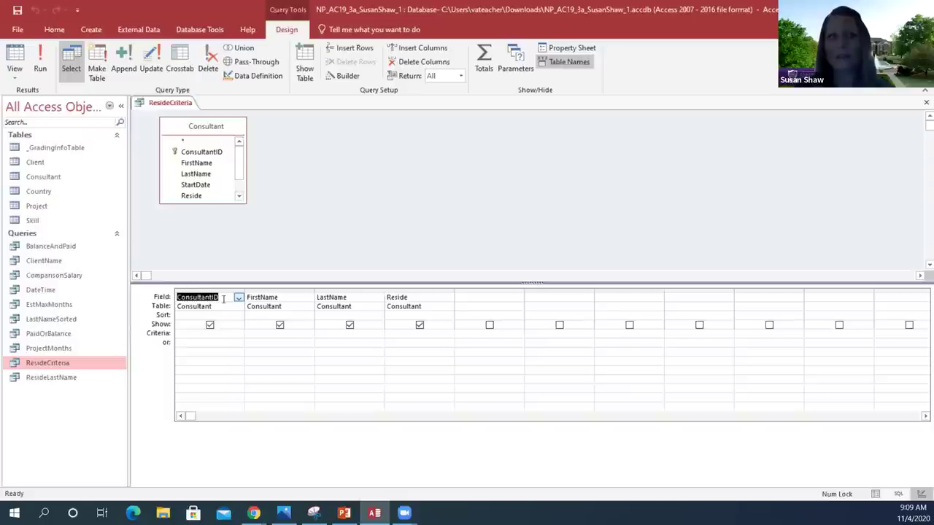
{"action": "left_click", "coordinate": [265, 298]}
{"action": "left_click", "coordinate": [217, 300]}
{"action": "left_click_drag", "start_coordinate": [212, 299], "coordinate": [187, 300]}
{"action": "right_click", "coordinate": [185, 301]}
{"action": "left_click", "coordinate": [185, 300]}
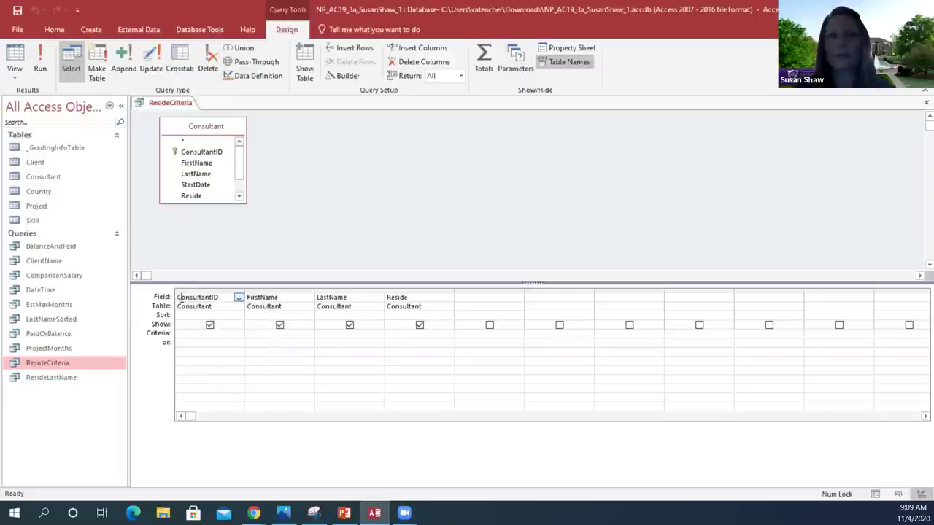
{"action": "double_click", "coordinate": [197, 297]}
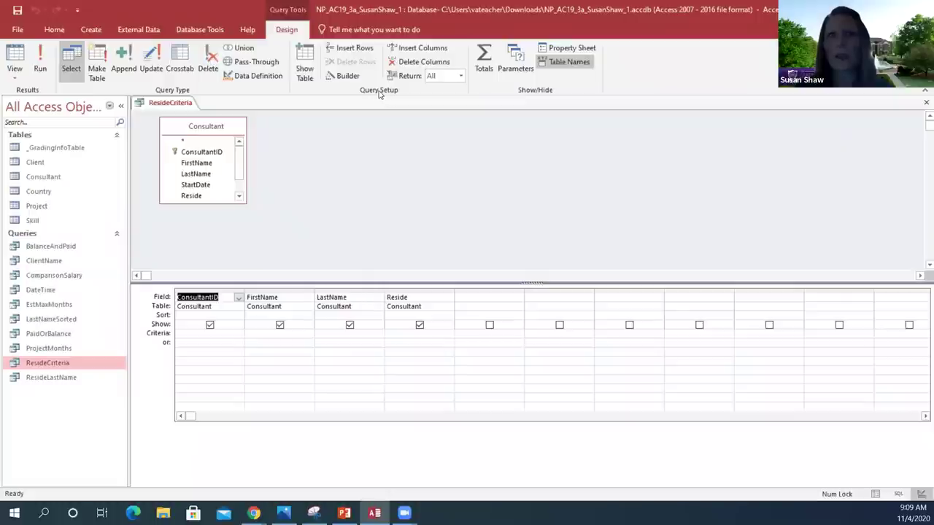
{"action": "left_click", "coordinate": [226, 299]}
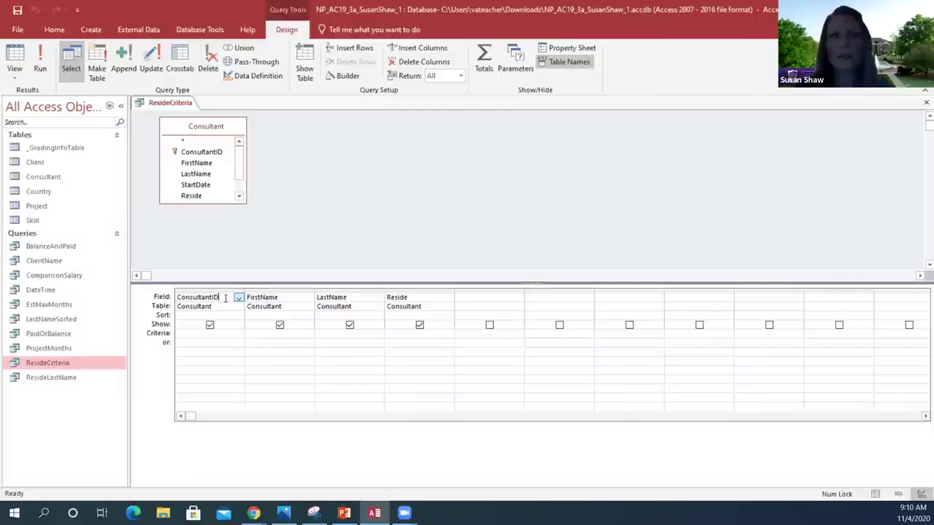
{"action": "left_click", "coordinate": [238, 298]}
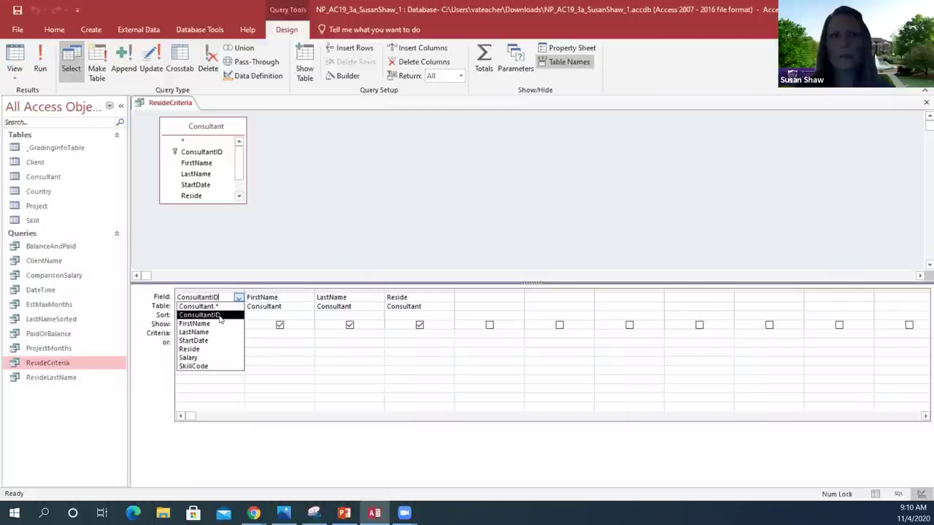
{"action": "left_click", "coordinate": [239, 299]}
{"action": "left_click", "coordinate": [240, 299]}
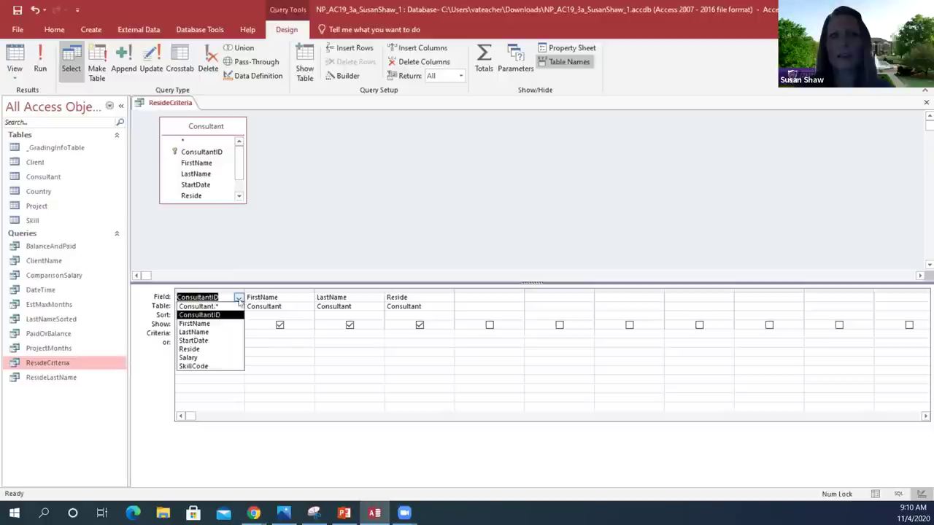
{"action": "left_click", "coordinate": [223, 316]}
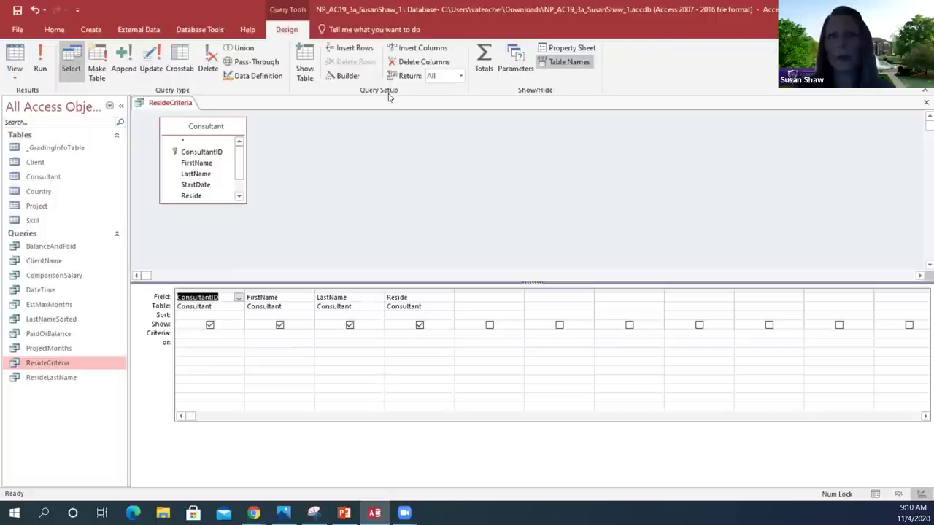
{"action": "left_click", "coordinate": [413, 64]}
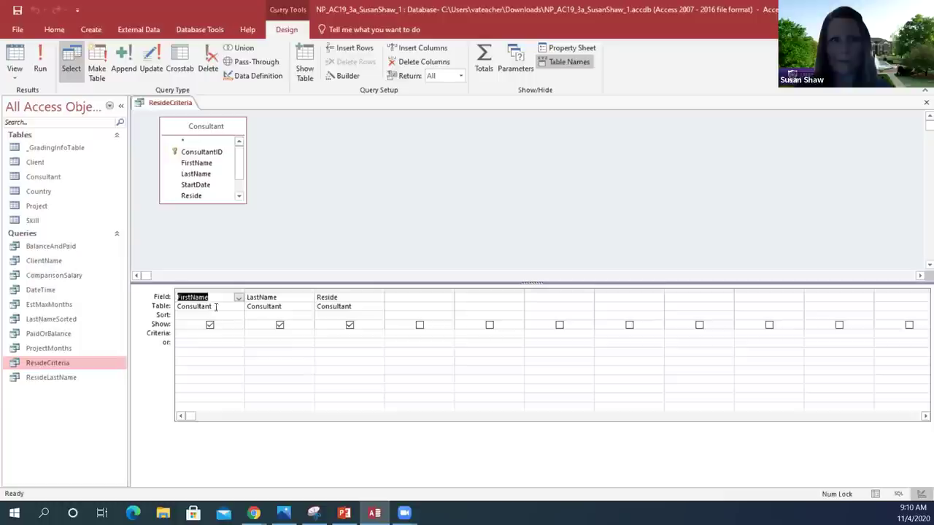
Set the criterion of the Reside field to ="USA" in the ResideCriteria query.
{"action": "left_click", "coordinate": [348, 297]}
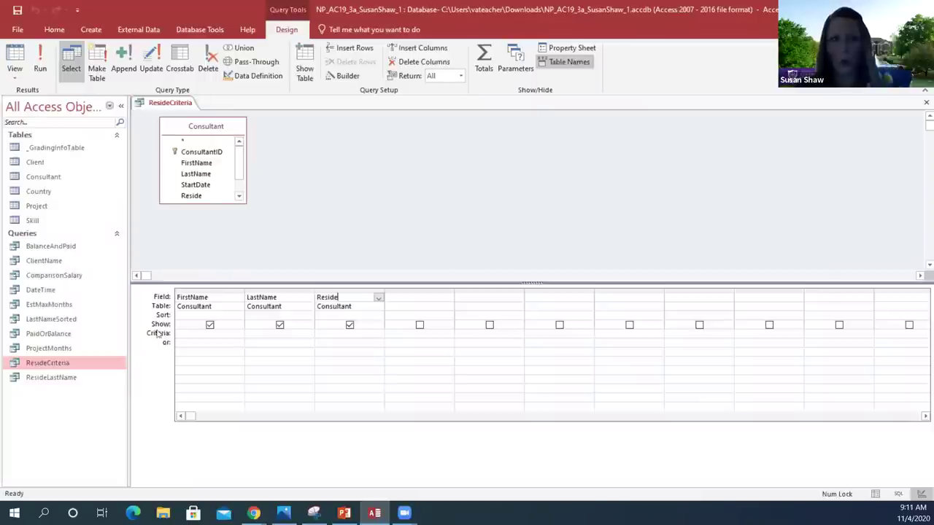
{"action": "left_click", "coordinate": [346, 335]}
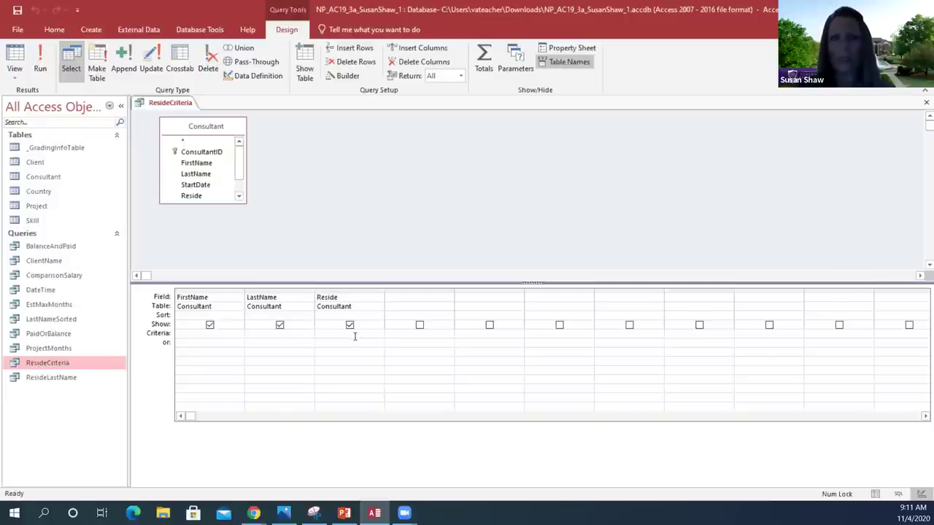
{"action": "type", "text": "="}
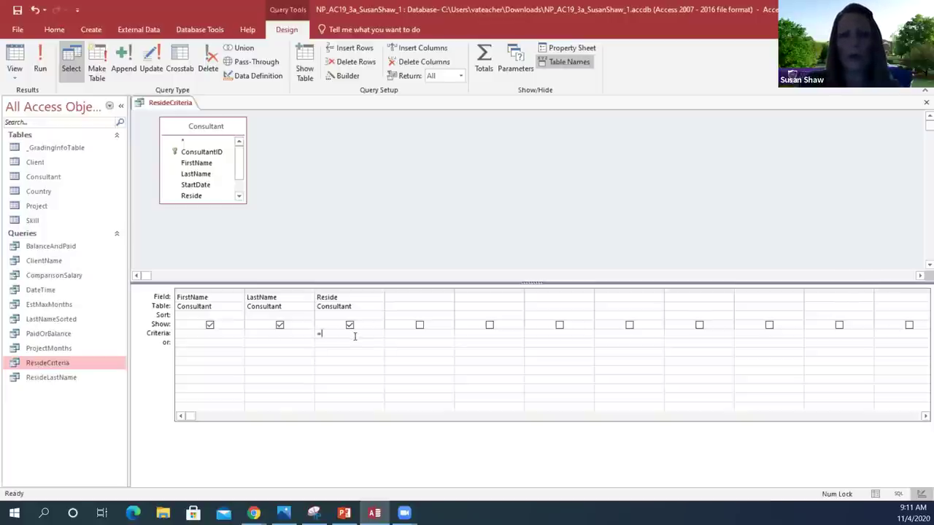
{"action": "type", "text": "USA"}
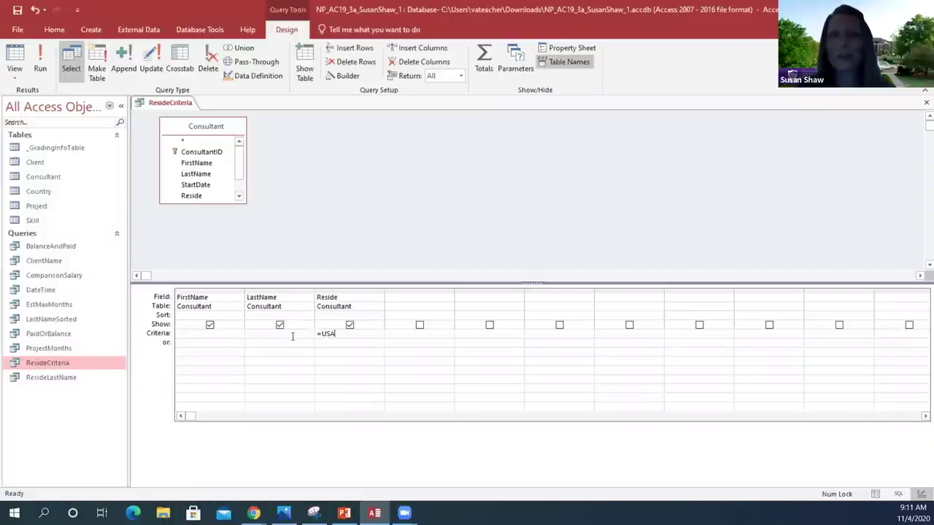
{"action": "left_click", "coordinate": [349, 335]}
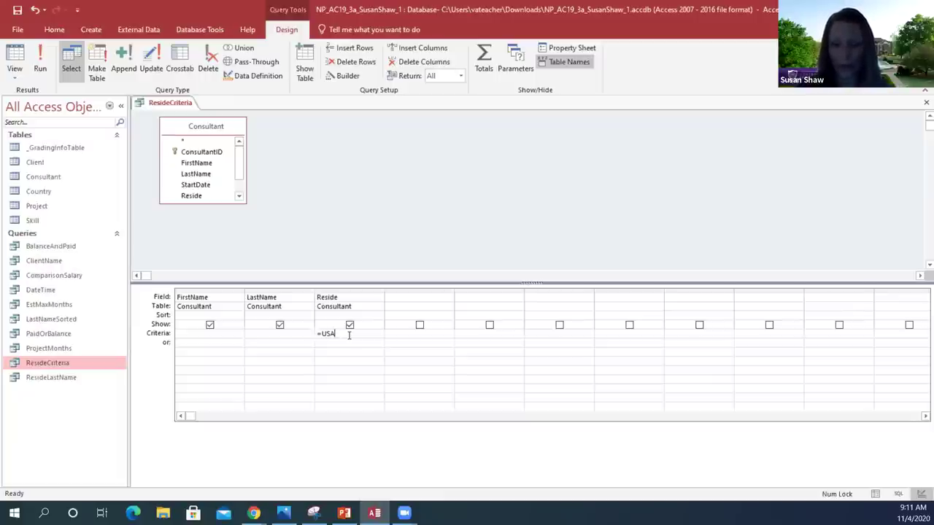
{"action": "key", "text": "Tab"}
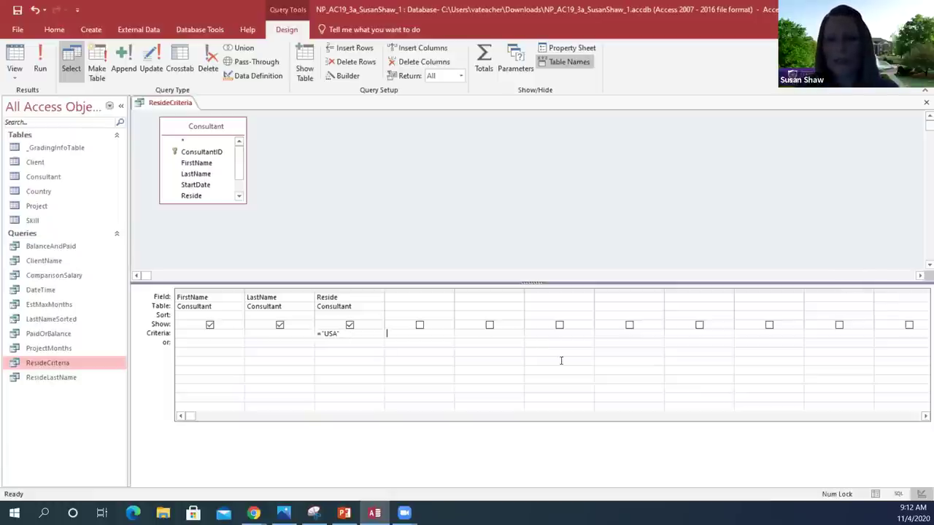
Save the ResideCriteria query, and review its records in Datasheet view before closing it.
{"action": "left_click", "coordinate": [17, 10]}
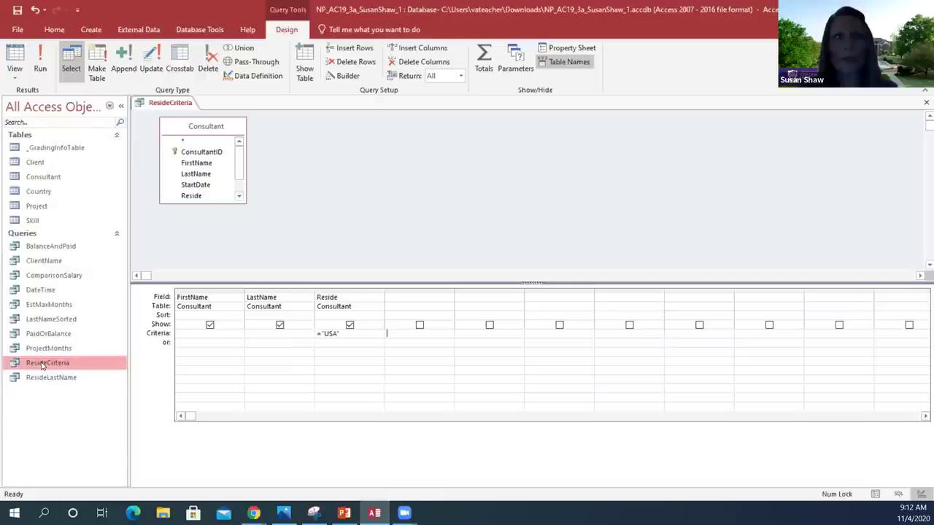
{"action": "left_click", "coordinate": [16, 10]}
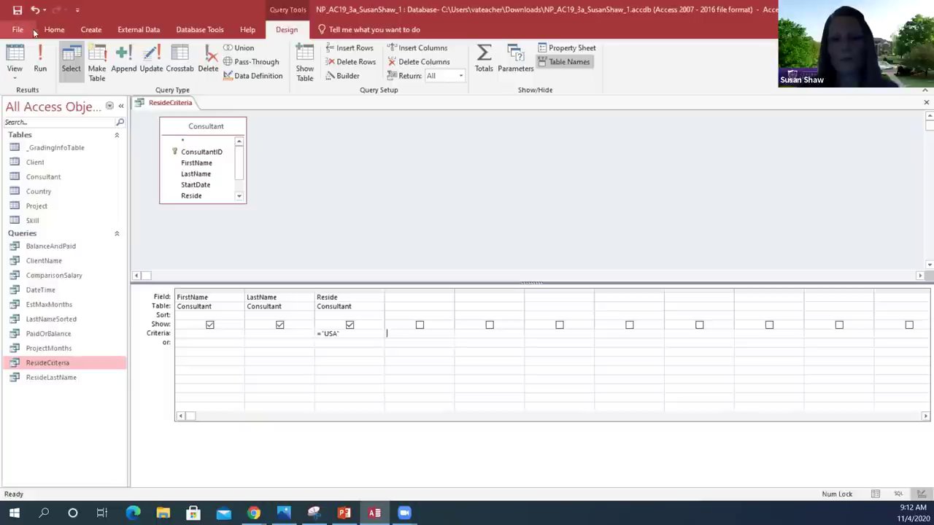
{"action": "double_click", "coordinate": [57, 367]}
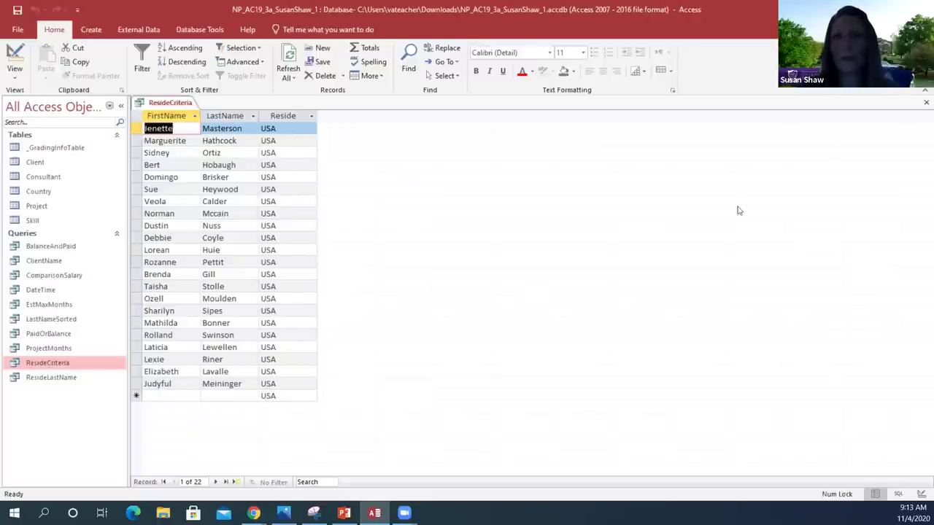
{"action": "left_click", "coordinate": [924, 103]}
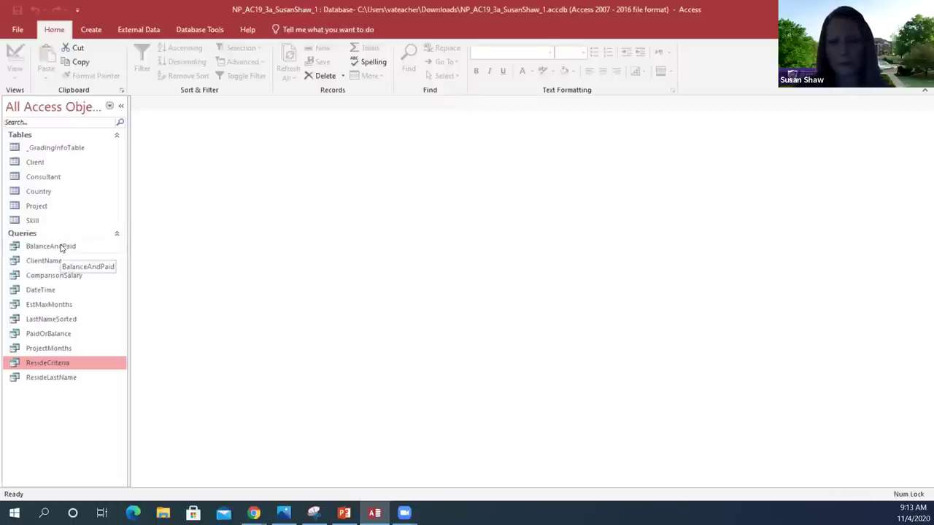
Open the PaidOrBalance query in Design view and set it to return clients with Paid =0 or Balance =0, using separate criteria rows.
{"action": "left_click", "coordinate": [54, 335]}
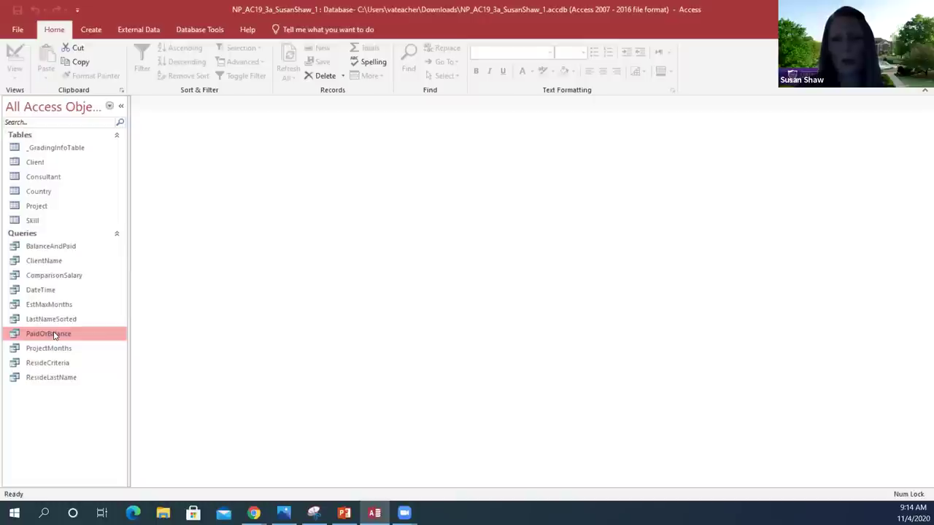
{"action": "right_click", "coordinate": [54, 335]}
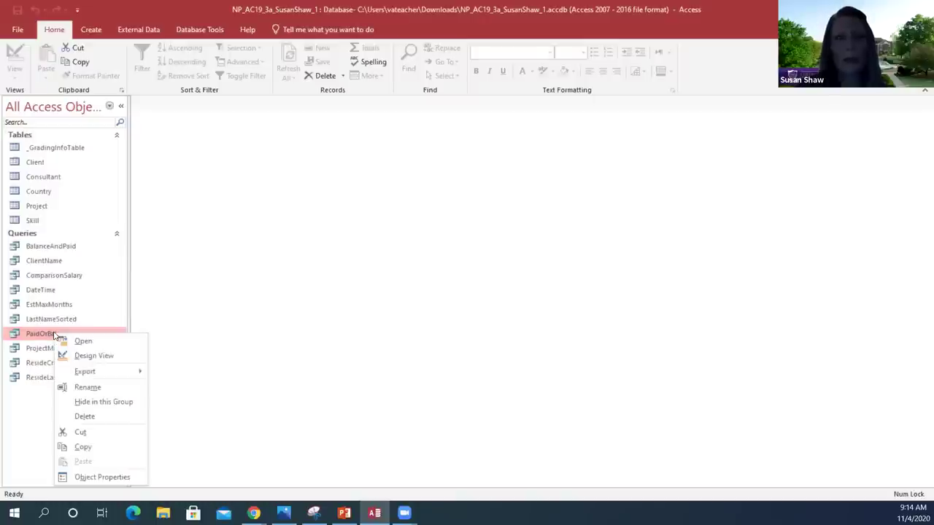
{"action": "left_click", "coordinate": [100, 357]}
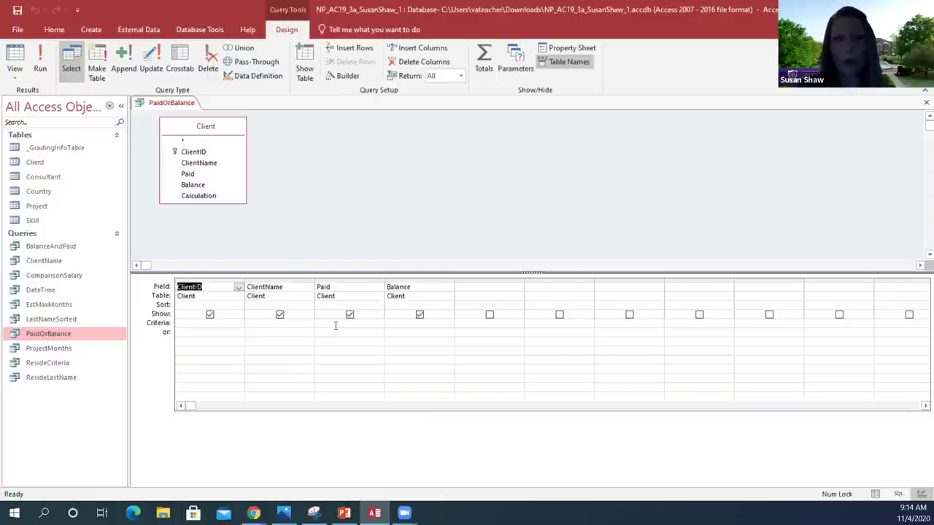
{"action": "left_click", "coordinate": [334, 323]}
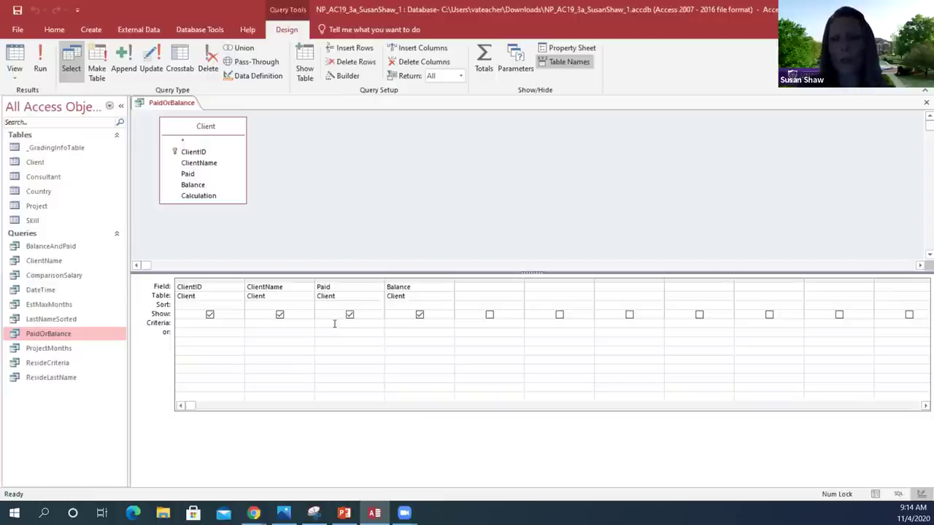
{"action": "type", "text": "=0"}
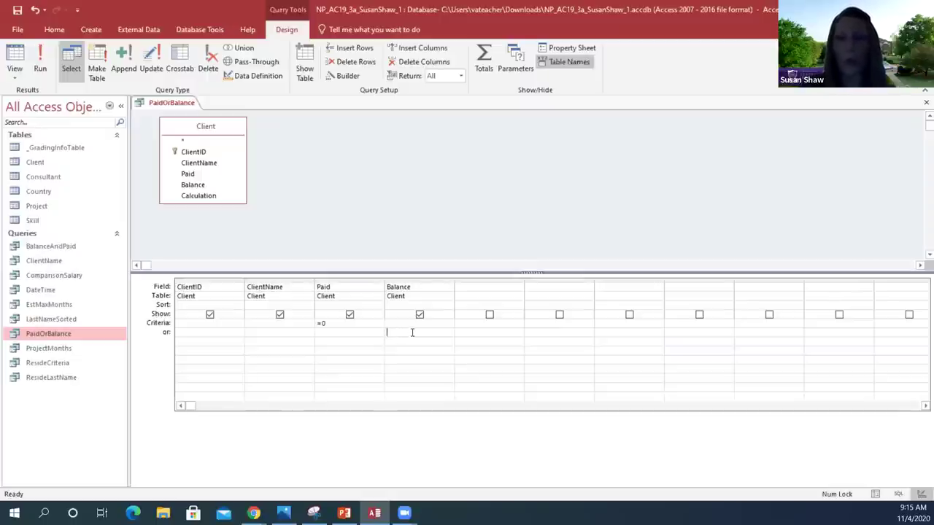
{"action": "type", "text": "="}
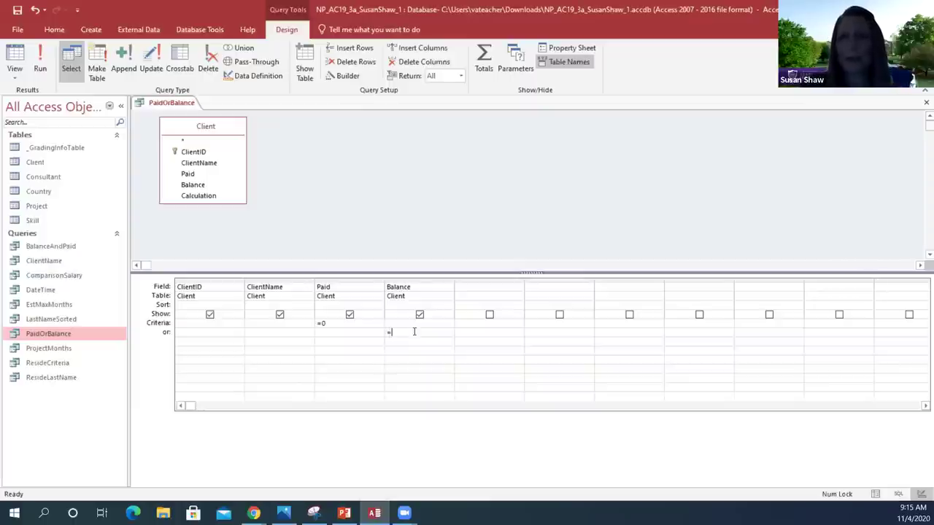
{"action": "type", "text": "0"}
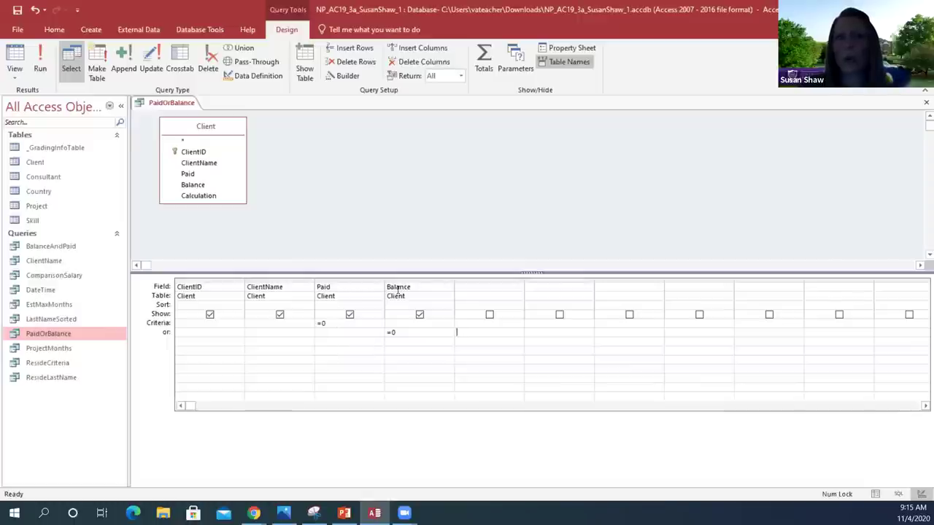
{"action": "key", "text": "Tab"}
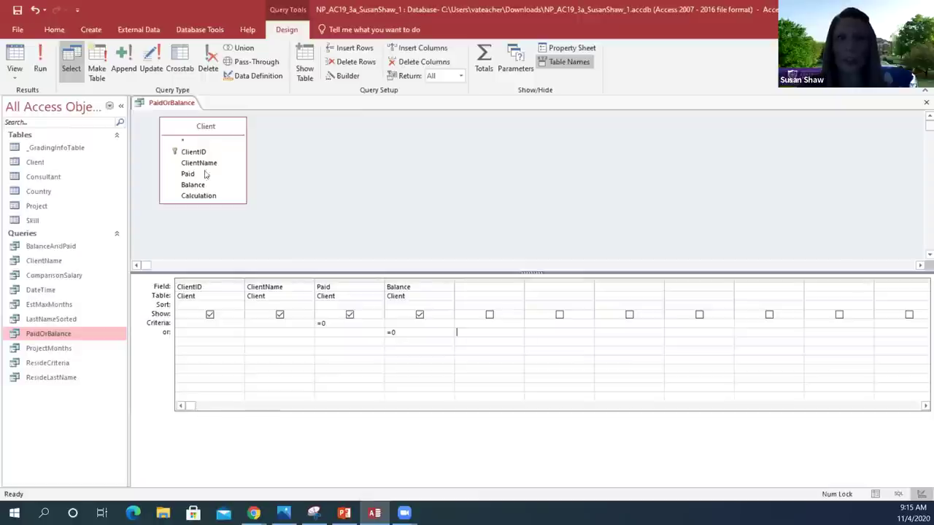
Save the PaidOrBalance query, and review its records in Datasheet view before closing it.
{"action": "left_click", "coordinate": [16, 11]}
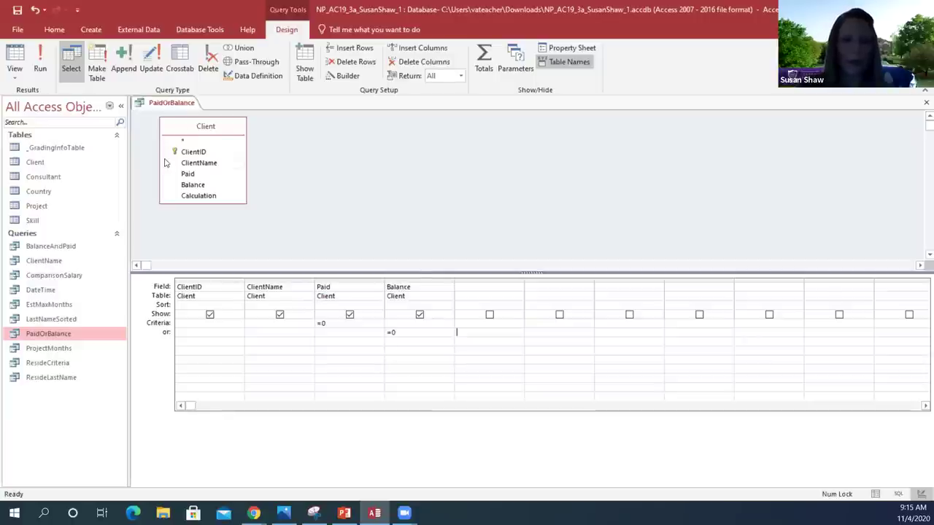
{"action": "right_click", "coordinate": [61, 335]}
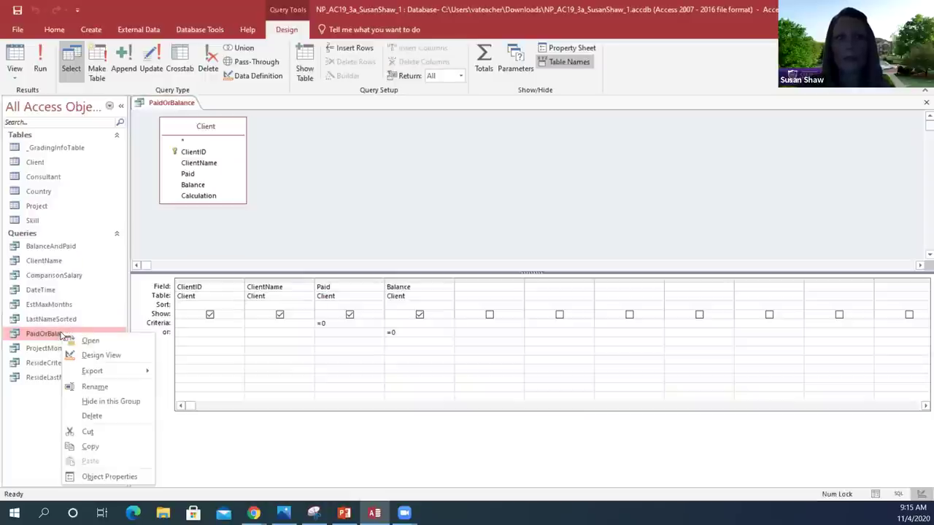
{"action": "double_click", "coordinate": [58, 333]}
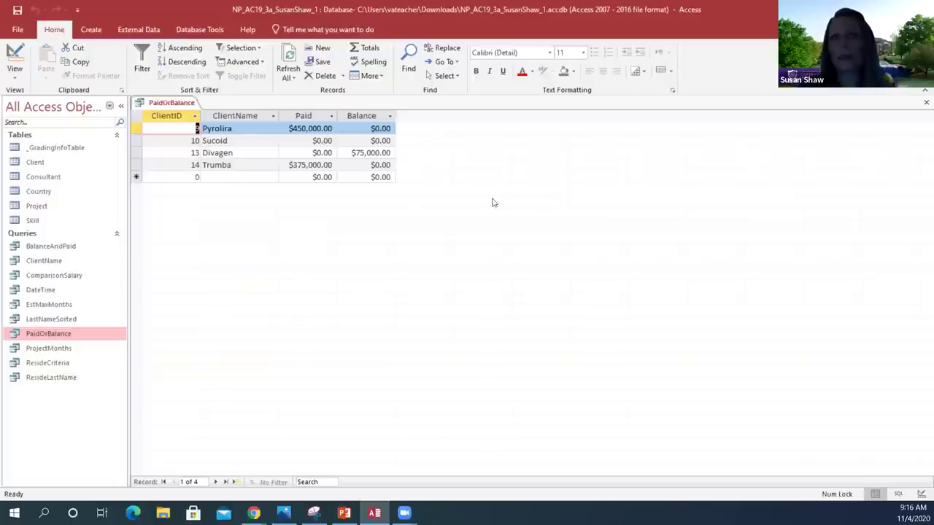
{"action": "left_click", "coordinate": [923, 103]}
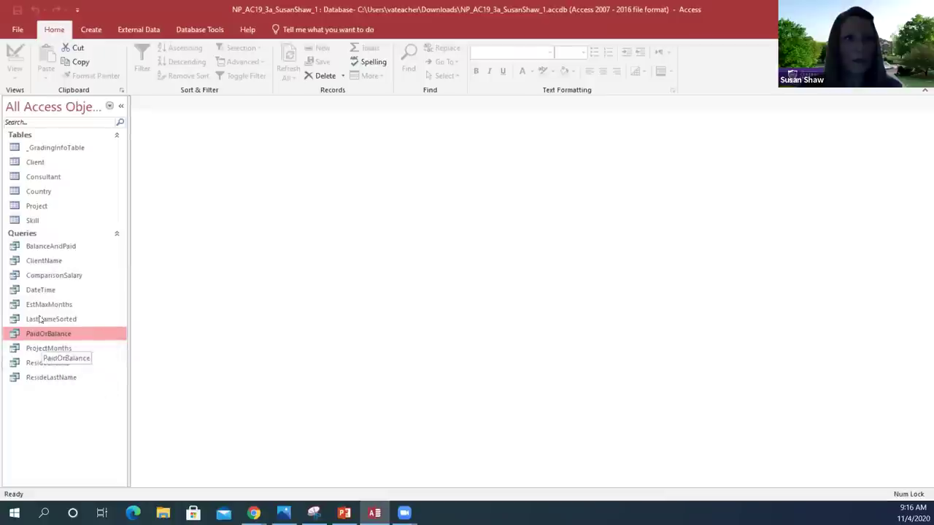
Open the ComparisonSalary query in Design view, and add the FirstName field from the fully expanded Consultant field list.
{"action": "right_click", "coordinate": [55, 277]}
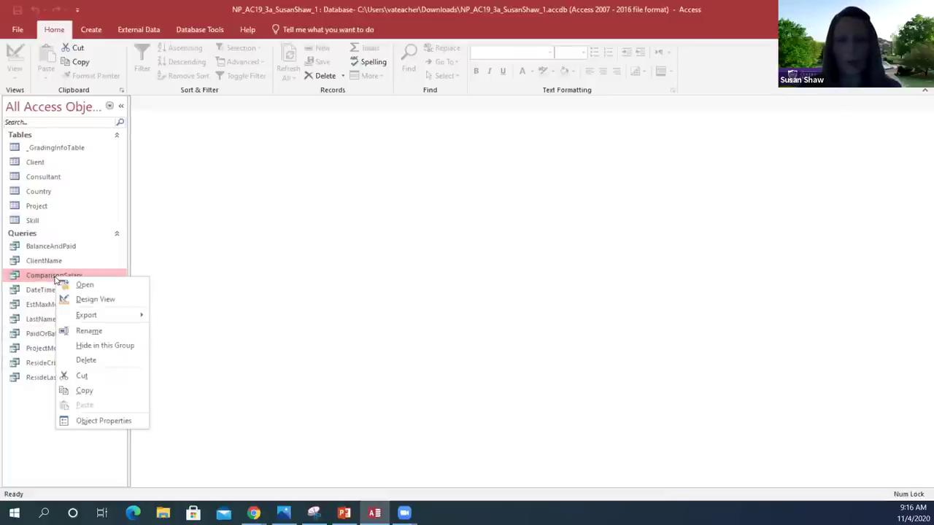
{"action": "left_click", "coordinate": [99, 299]}
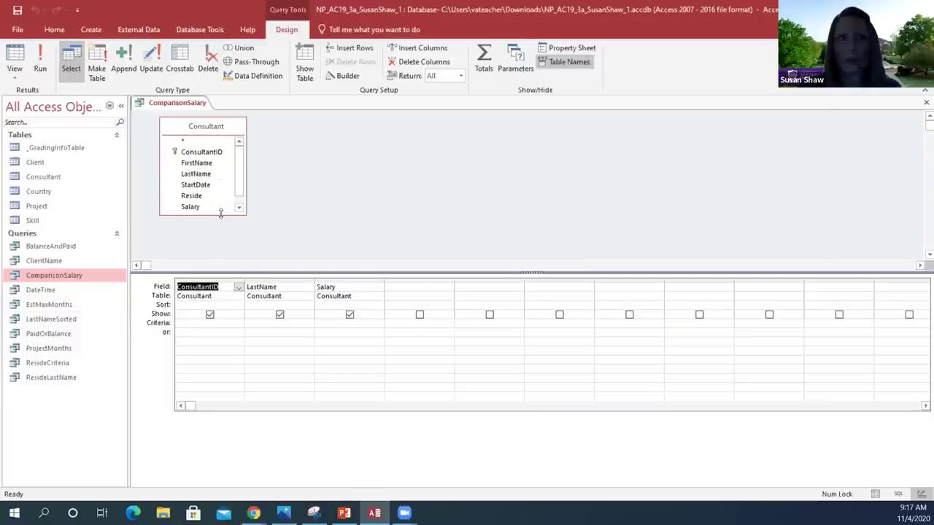
{"action": "left_click_drag", "start_coordinate": [220, 213], "coordinate": [221, 226]}
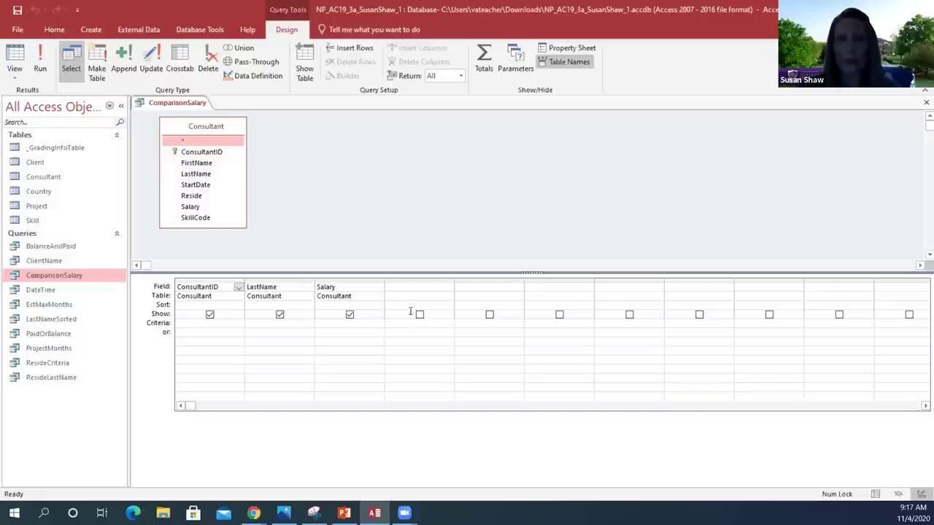
{"action": "double_click", "coordinate": [200, 163]}
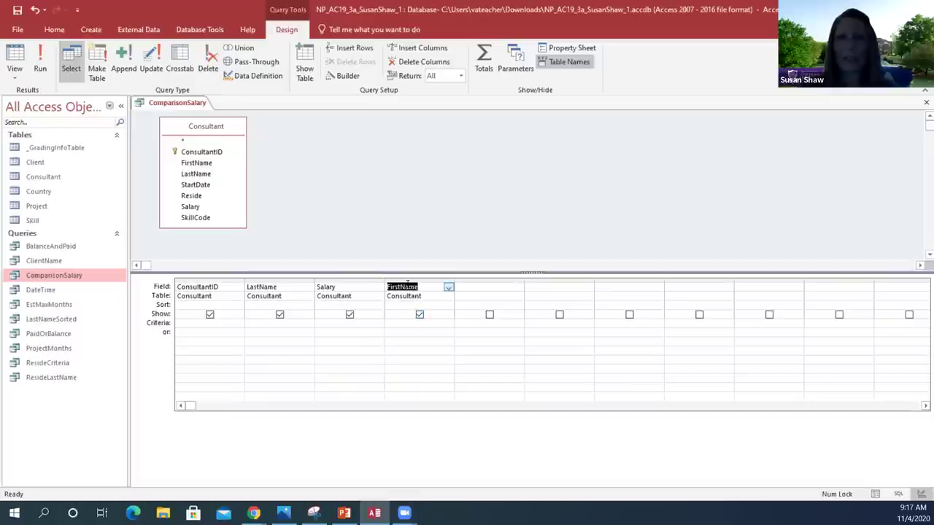
{"action": "right_click", "coordinate": [390, 287]}
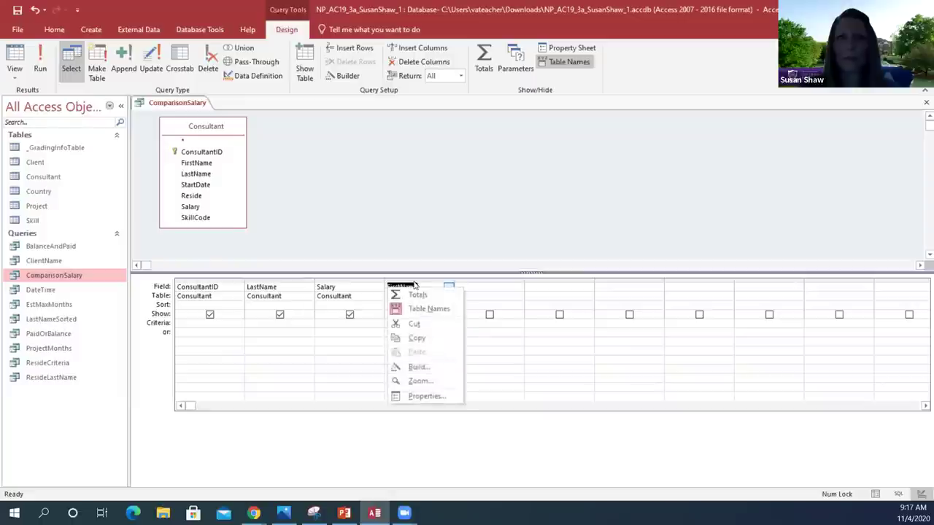
{"action": "left_click", "coordinate": [414, 281]}
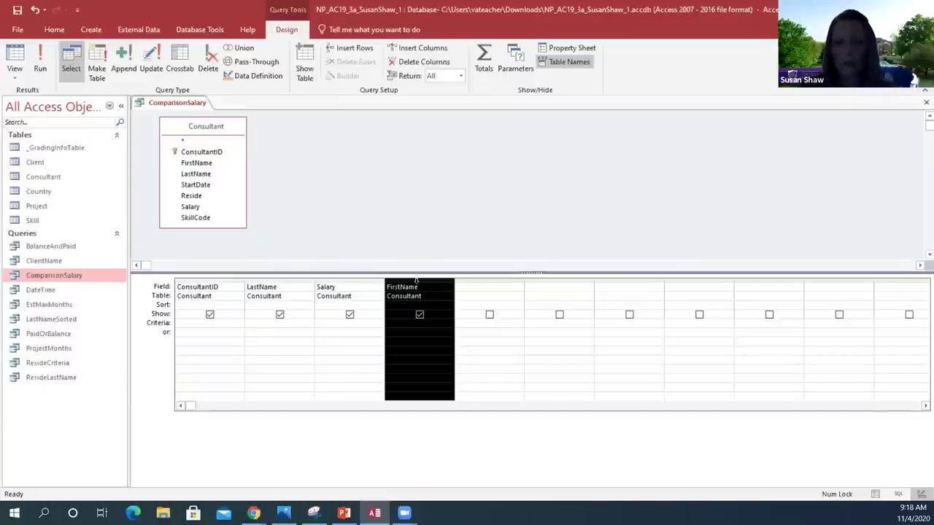
{"action": "left_click_drag", "start_coordinate": [409, 281], "coordinate": [301, 270]}
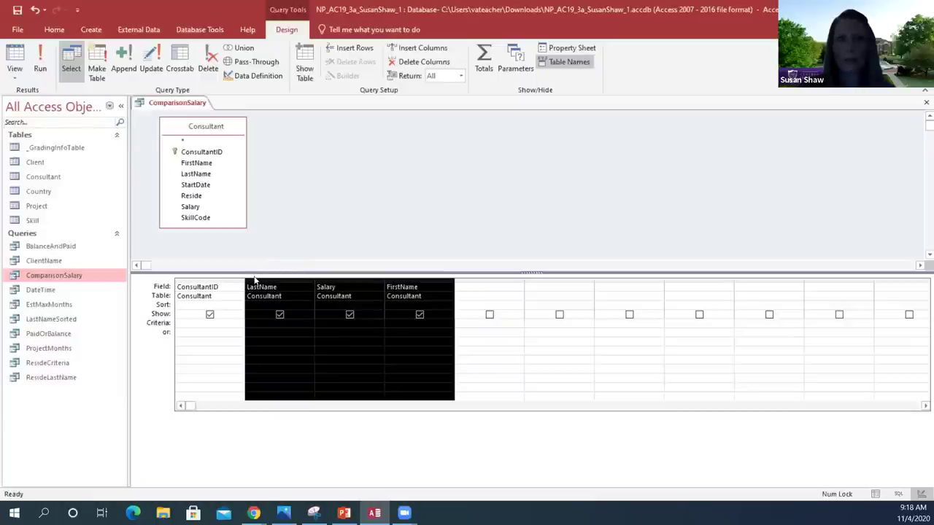
{"action": "mouse_move", "coordinate": [255, 279]}
{"action": "left_mouse_down"}
{"action": "mouse_move", "coordinate": [413, 285]}
{"action": "mouse_move", "coordinate": [355, 290]}
{"action": "mouse_move", "coordinate": [261, 274]}
{"action": "left_mouse_up"}
{"action": "left_click", "coordinate": [438, 266]}
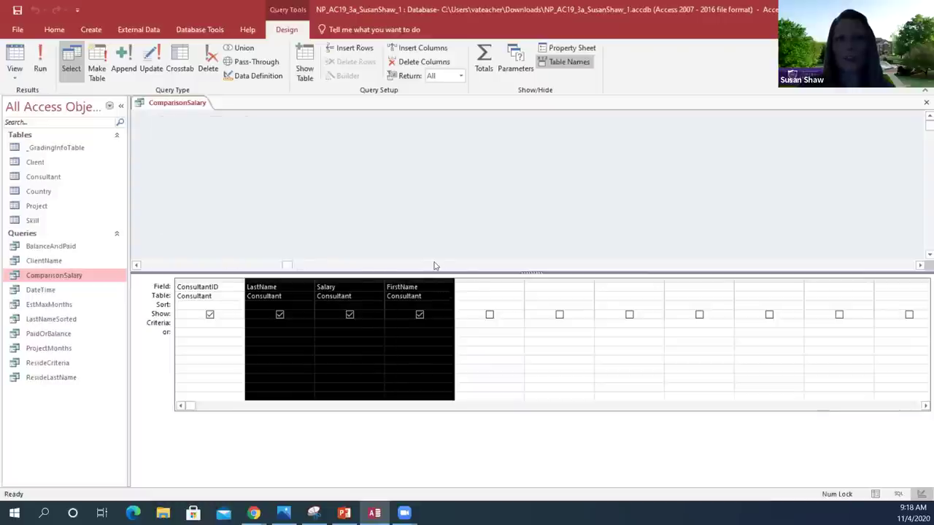
{"action": "left_click", "coordinate": [476, 286]}
Move the FirstName column between ConsultantID and LastName in the design grid.
{"action": "left_click", "coordinate": [407, 281]}
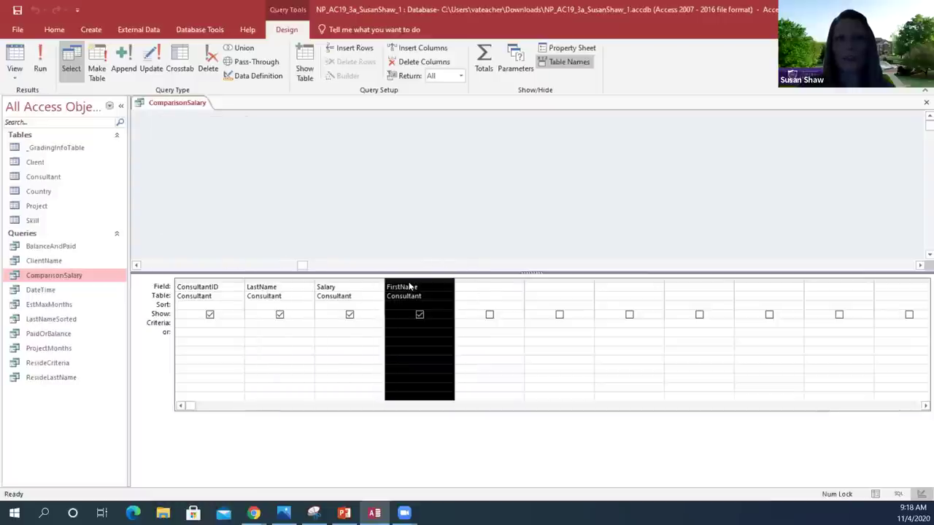
{"action": "left_click_drag", "start_coordinate": [407, 287], "coordinate": [279, 285]}
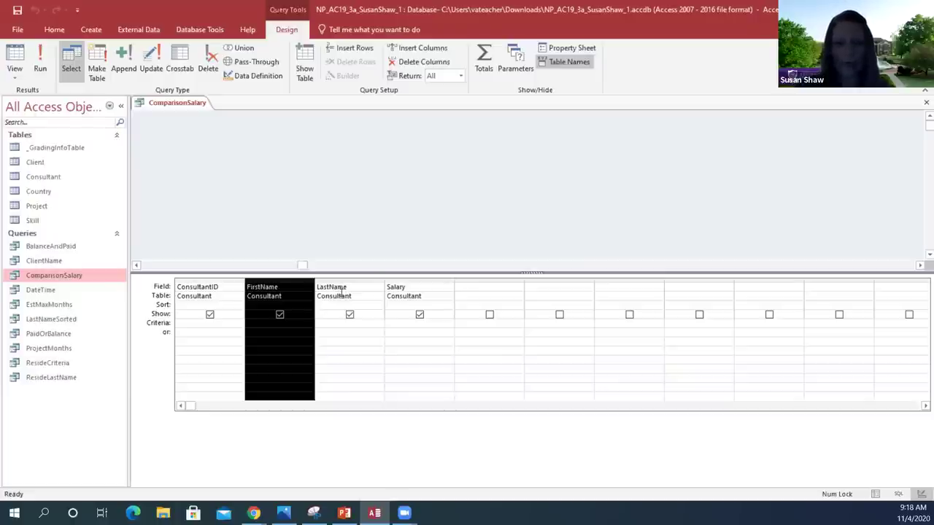
Set the Salary field's criterion in the ComparisonSalary query to >70000.
{"action": "left_click", "coordinate": [390, 305]}
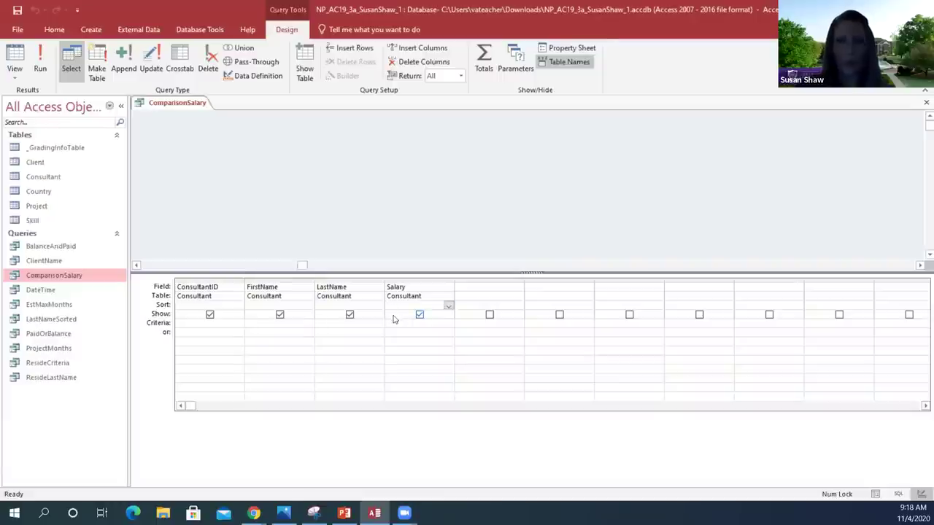
{"action": "left_click", "coordinate": [393, 327]}
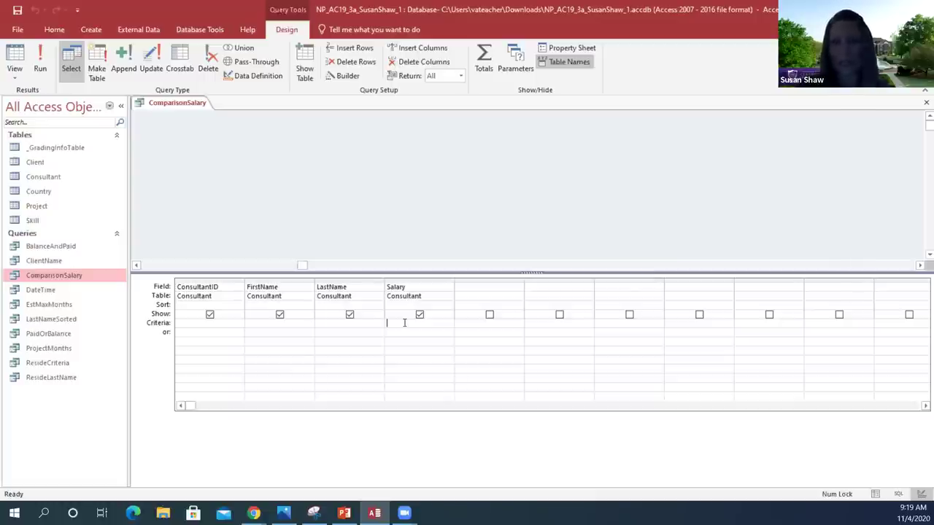
{"action": "type", "text": ">"}
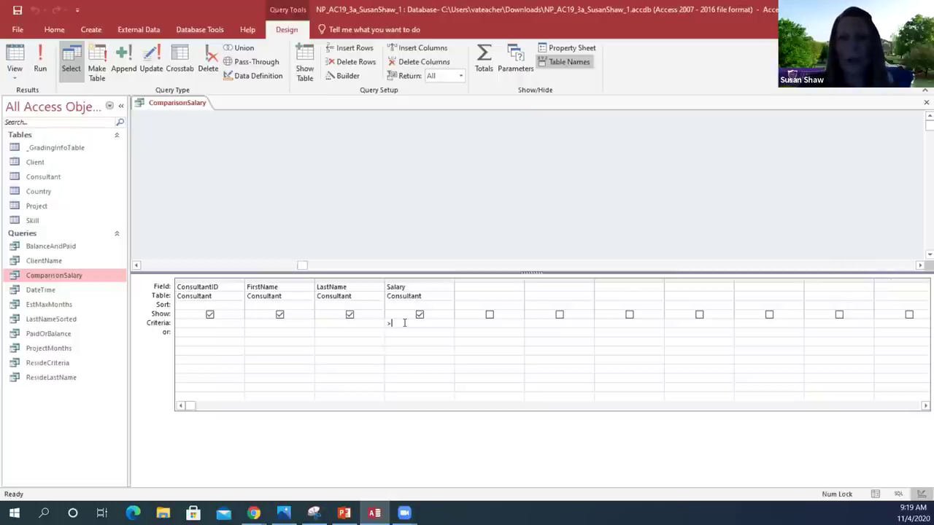
{"action": "type", "text": "70"}
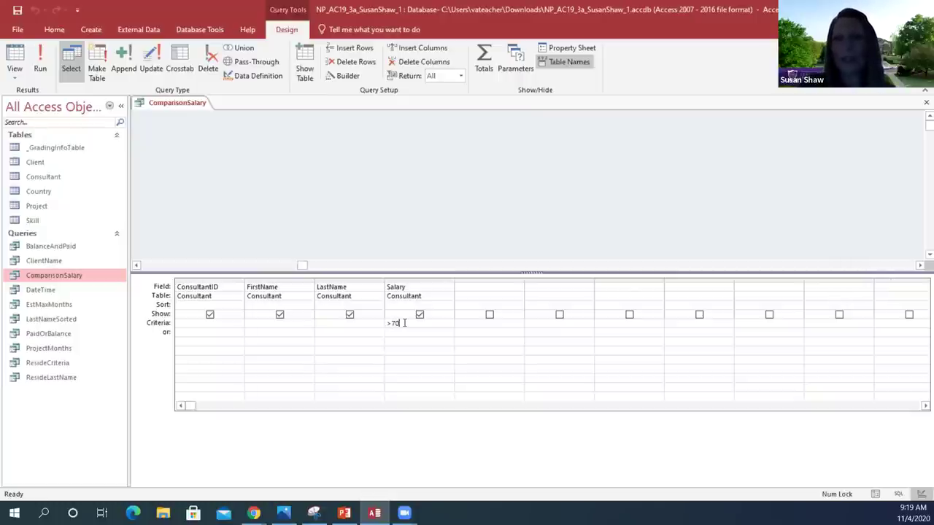
{"action": "type", "text": "000"}
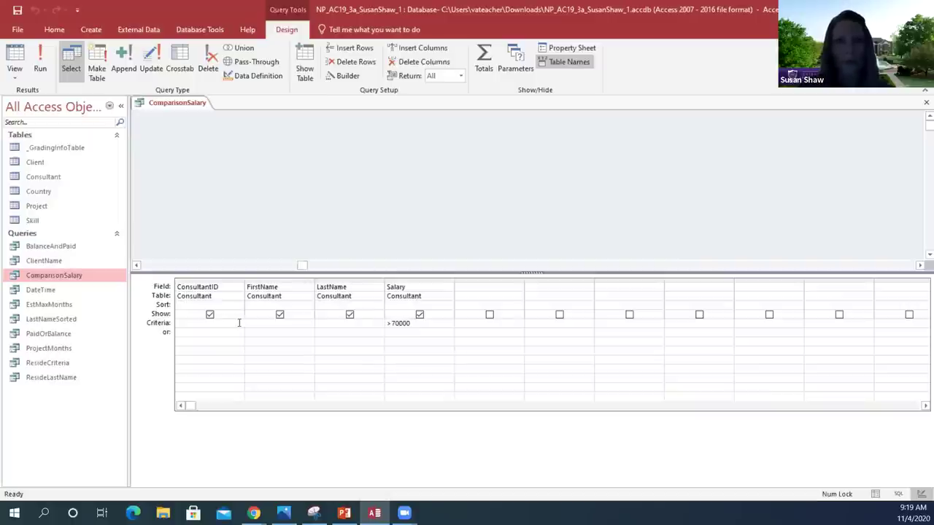
Sort the ComparisonSalary query by LastName in descending order, and run it.
{"action": "left_click", "coordinate": [340, 305]}
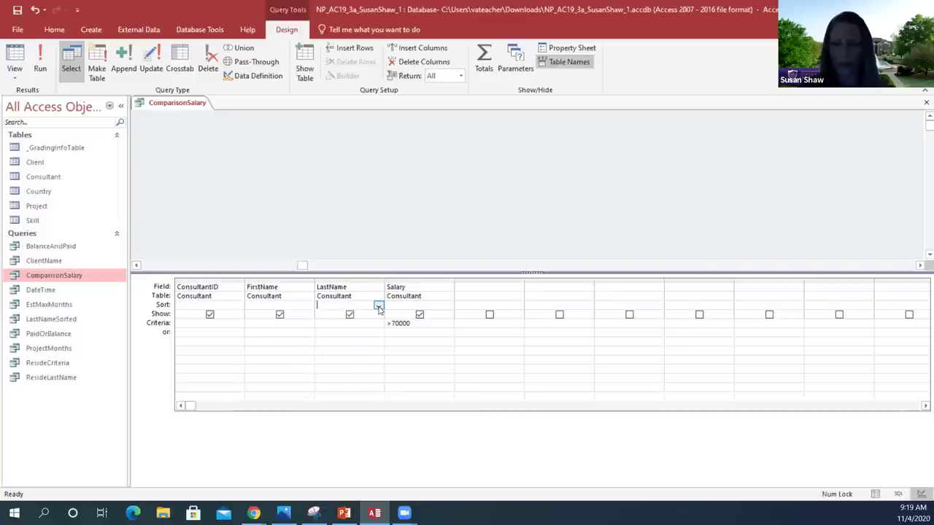
{"action": "left_click", "coordinate": [378, 306]}
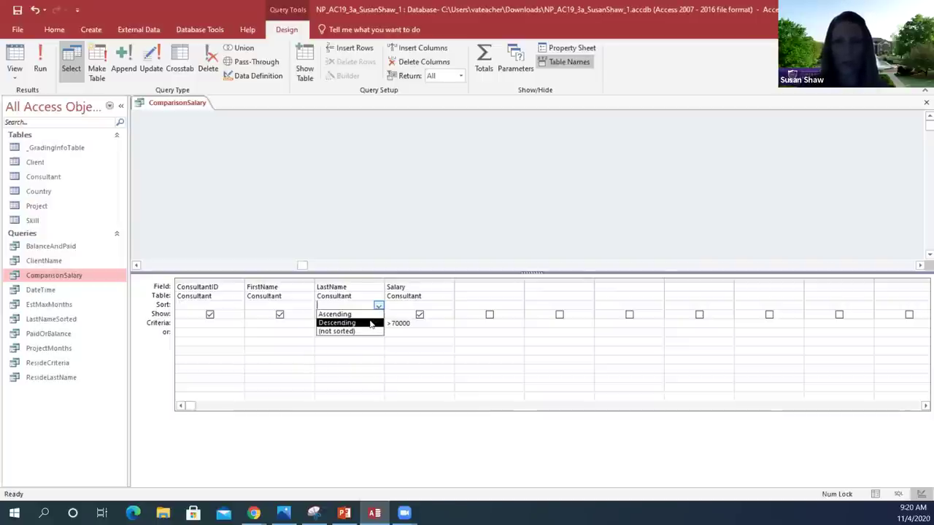
{"action": "left_click", "coordinate": [371, 323]}
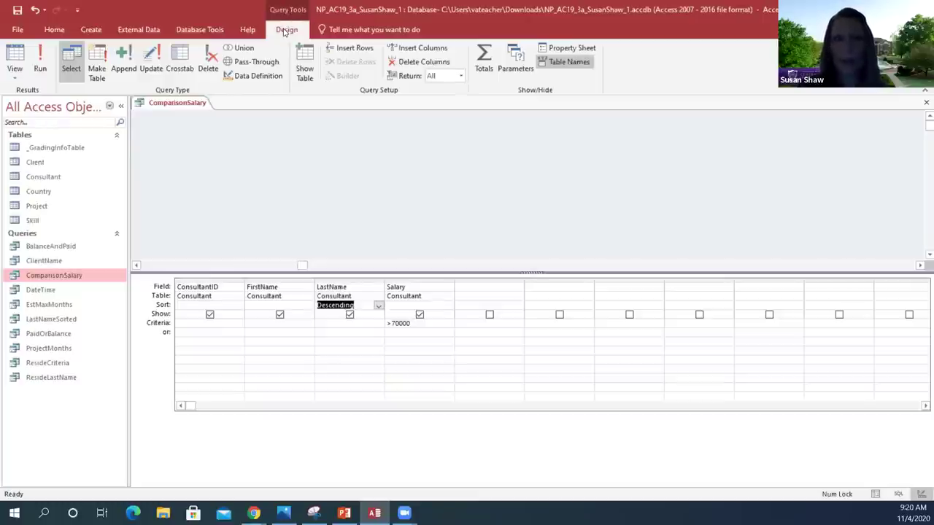
{"action": "left_click", "coordinate": [40, 68]}
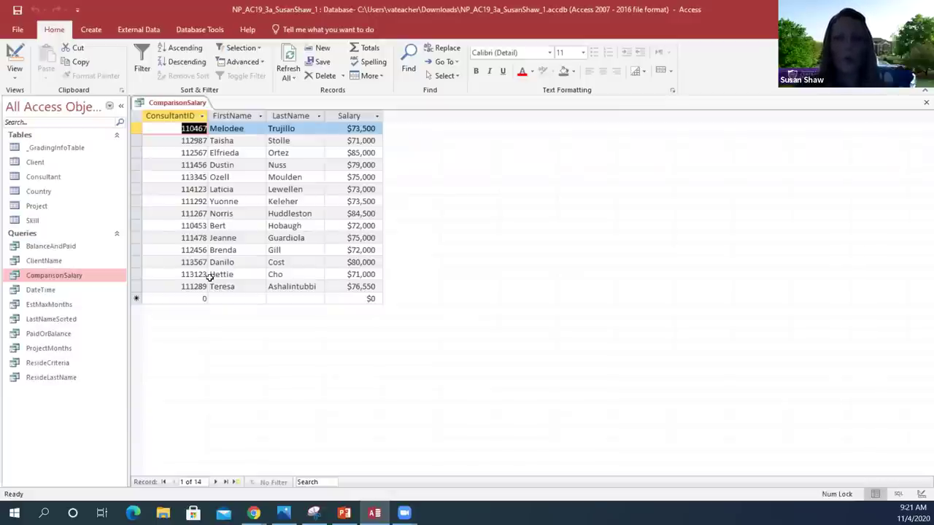
Change the last two letters of the first record's FirstName to "ie", and save and close the ComparisonSalary query.
{"action": "left_click", "coordinate": [246, 128]}
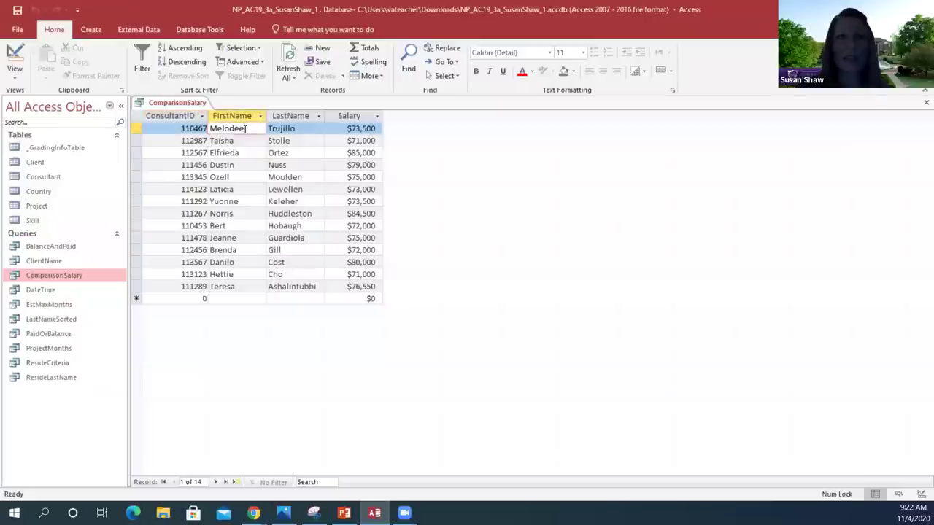
{"action": "key", "text": "BackSpace"}
{"action": "key", "text": "BackSpace"}
{"action": "type", "text": "ie"}
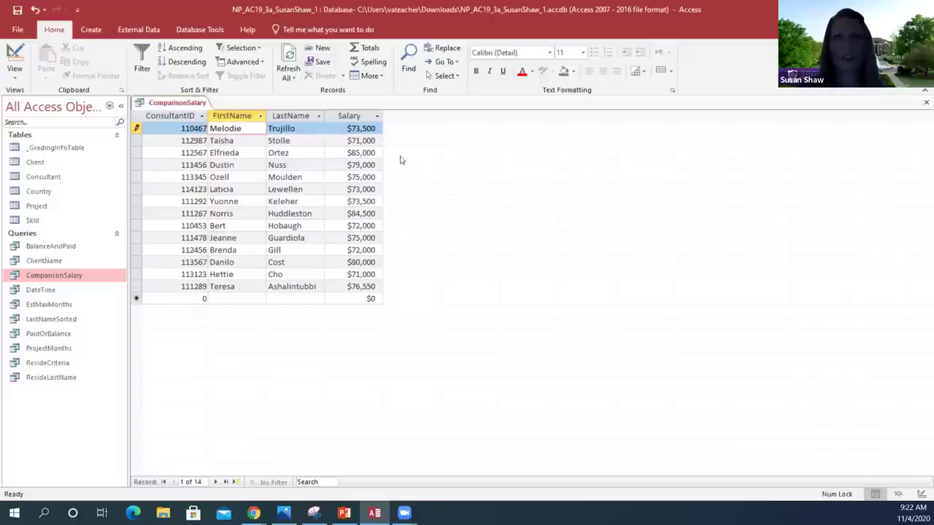
{"action": "left_click", "coordinate": [251, 140]}
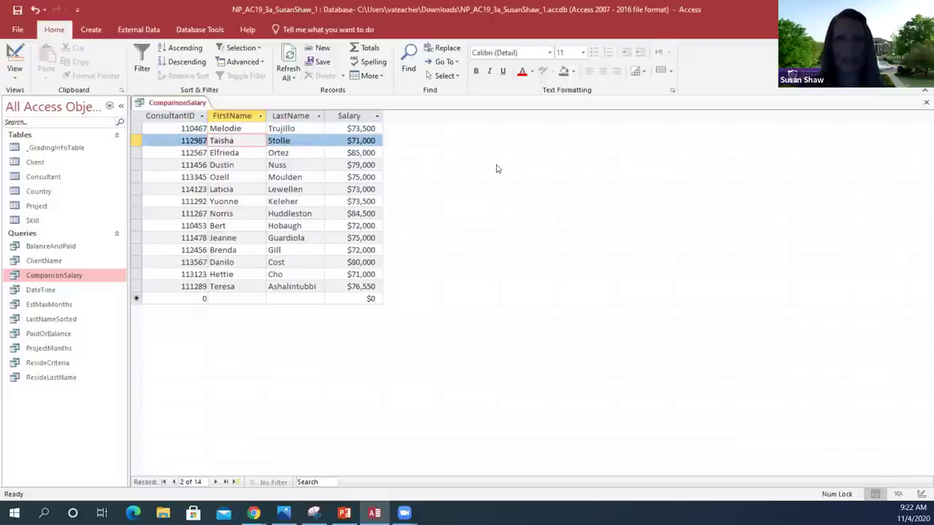
{"action": "left_click", "coordinate": [247, 129]}
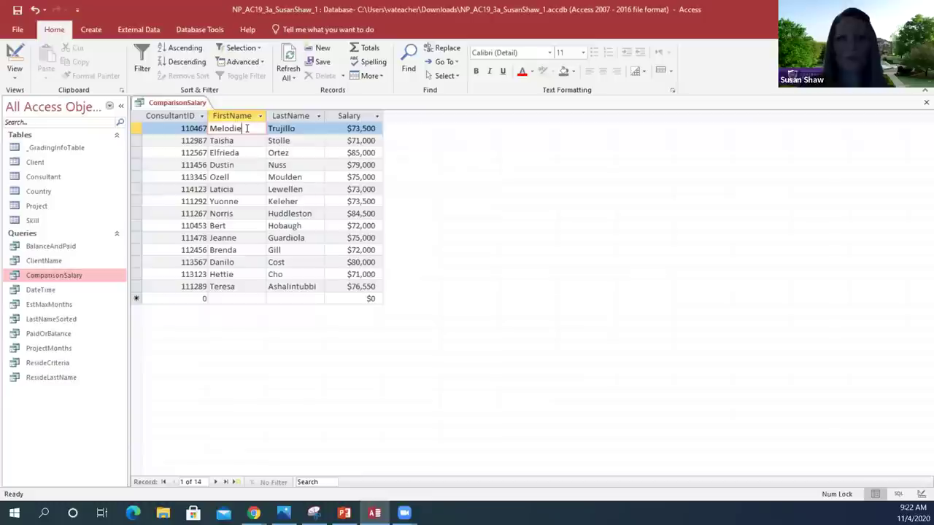
{"action": "key", "text": "Tab"}
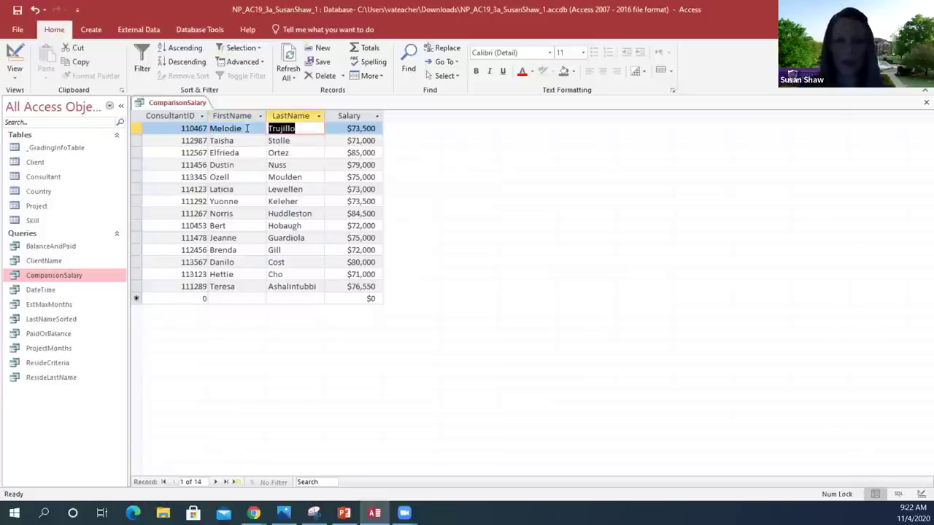
{"action": "left_click", "coordinate": [18, 10]}
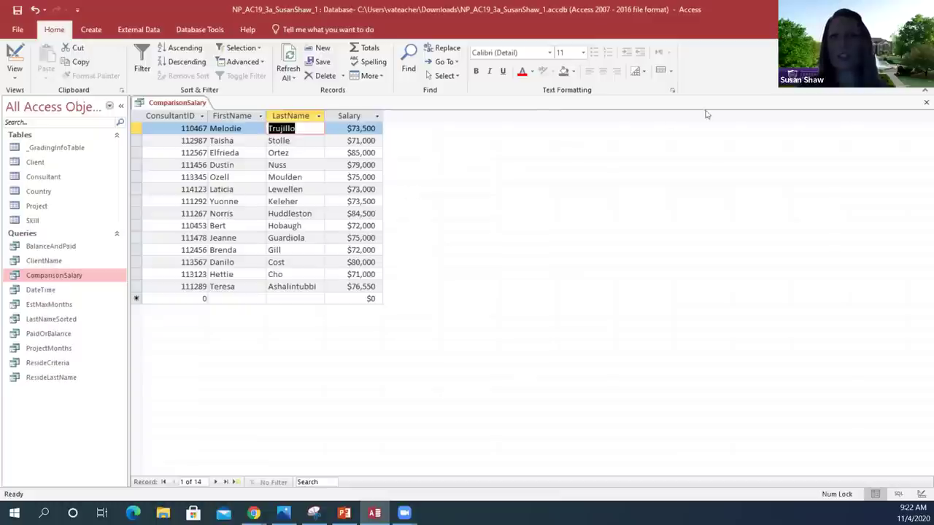
{"action": "left_click", "coordinate": [924, 103]}
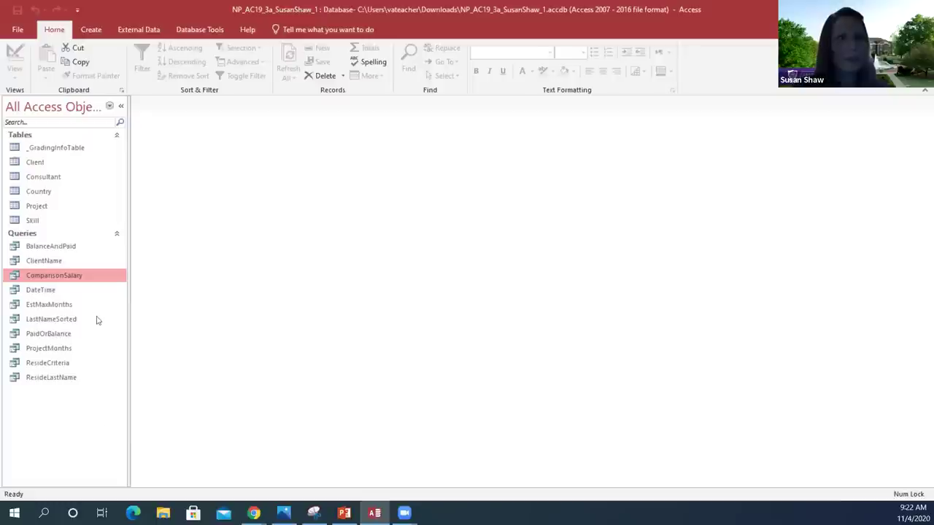
Open the ResideLastName query in Design view.
{"action": "left_click", "coordinate": [48, 379]}
{"action": "right_click", "coordinate": [50, 377]}
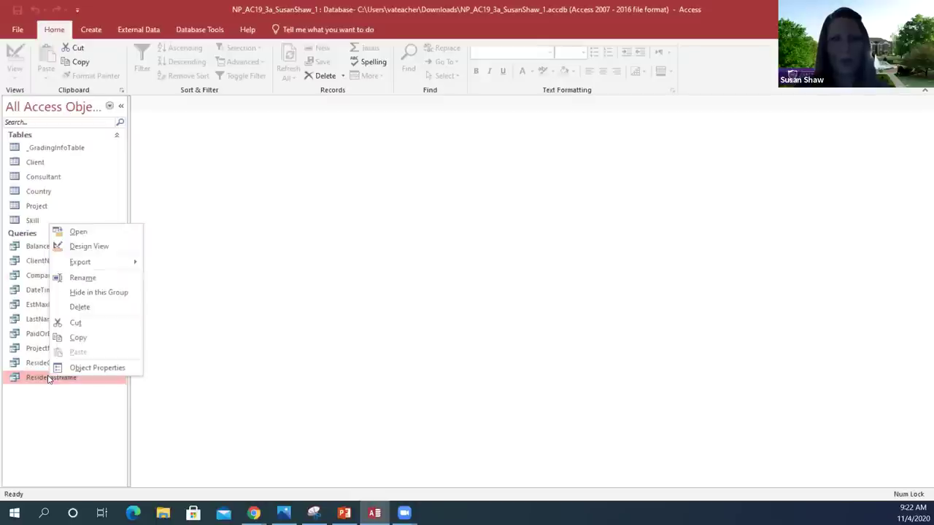
{"action": "left_click", "coordinate": [89, 247]}
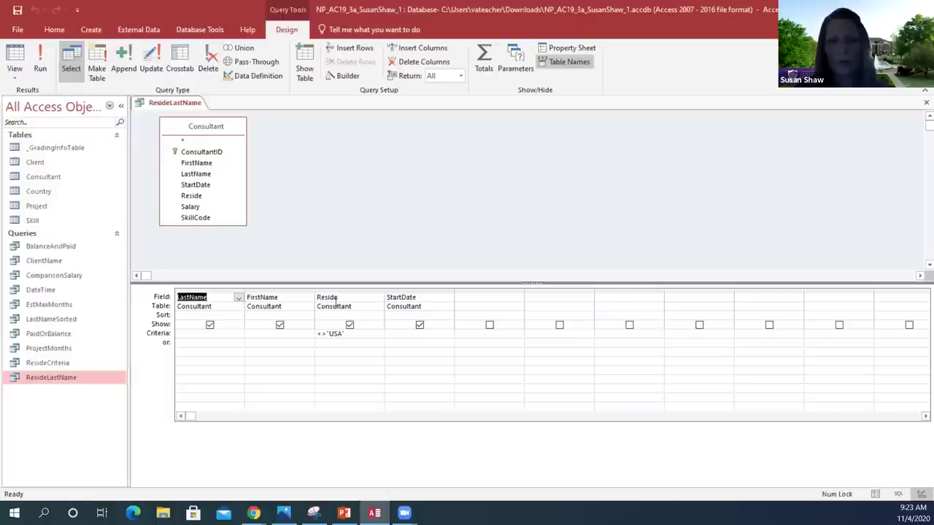
{"action": "left_click", "coordinate": [337, 295]}
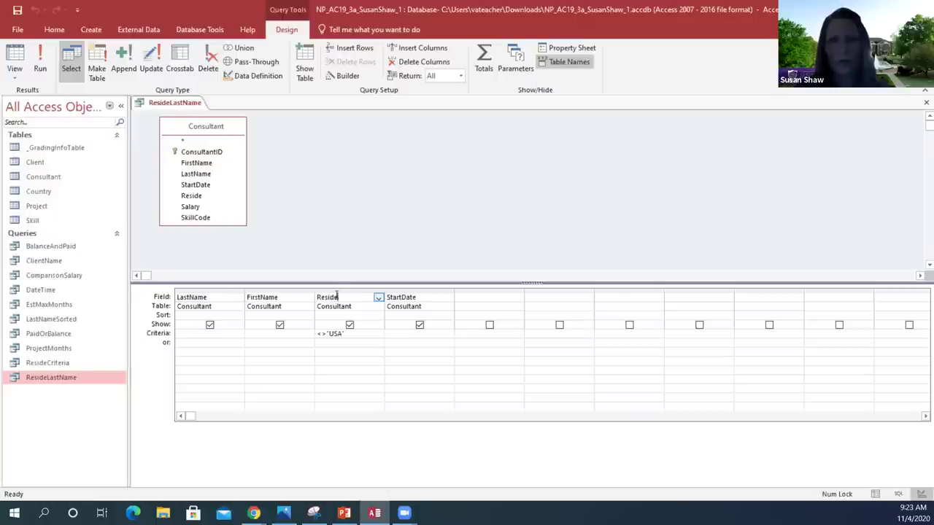
{"action": "left_click", "coordinate": [377, 298]}
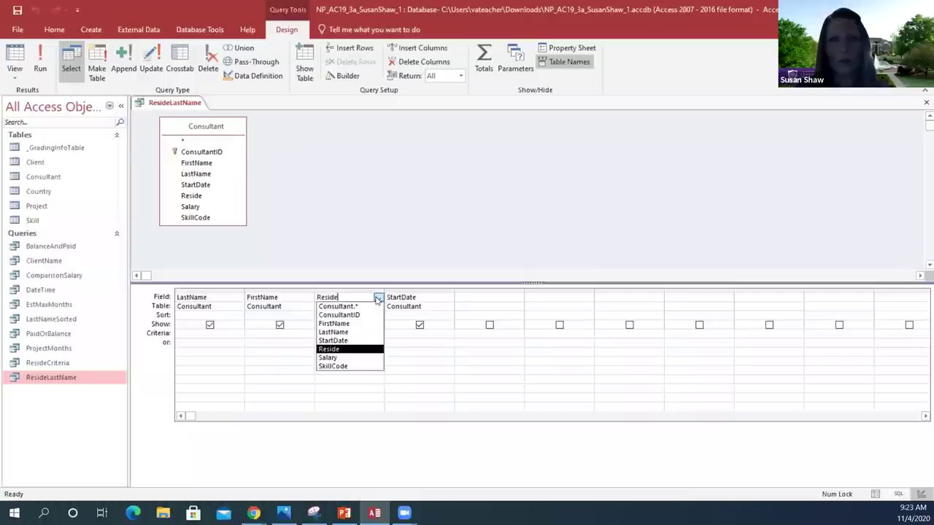
{"action": "left_click", "coordinate": [336, 349]}
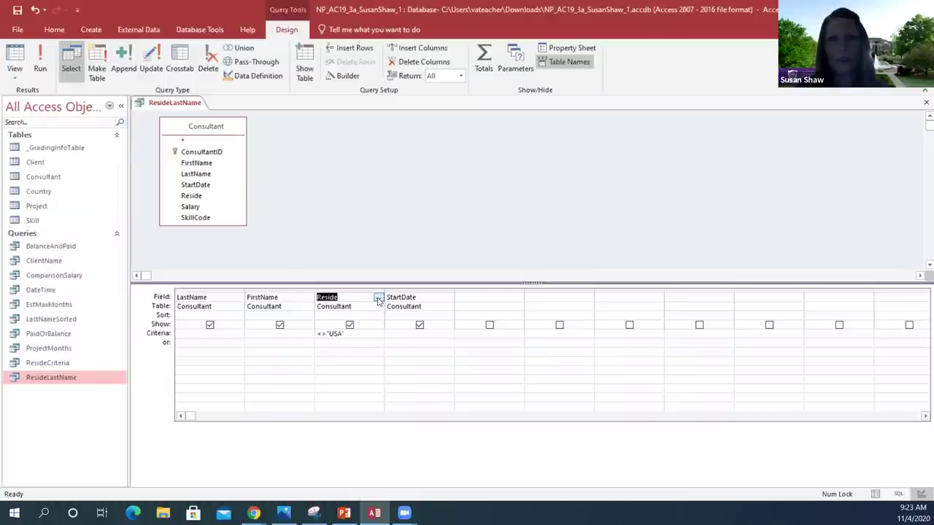
{"action": "left_click", "coordinate": [378, 298]}
{"action": "left_click", "coordinate": [356, 349]}
{"action": "left_click", "coordinate": [341, 298]}
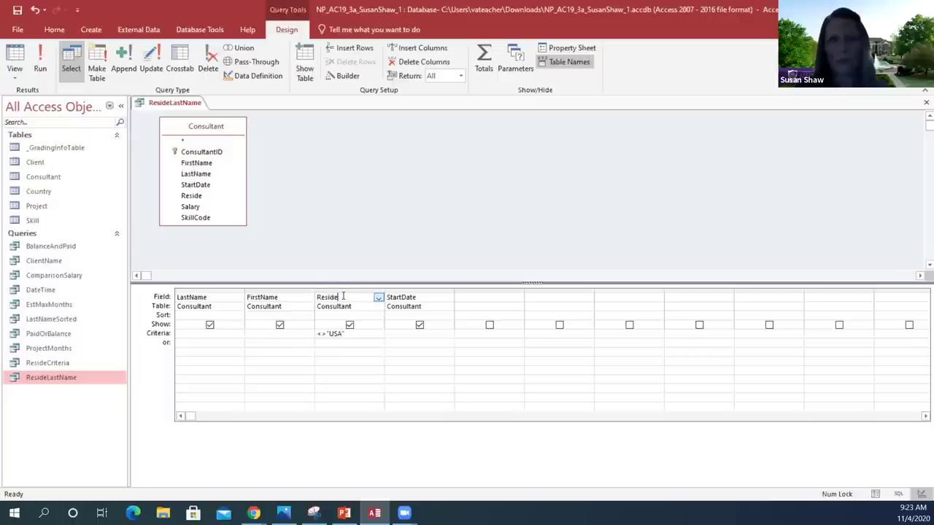
{"action": "right_click", "coordinate": [358, 302]}
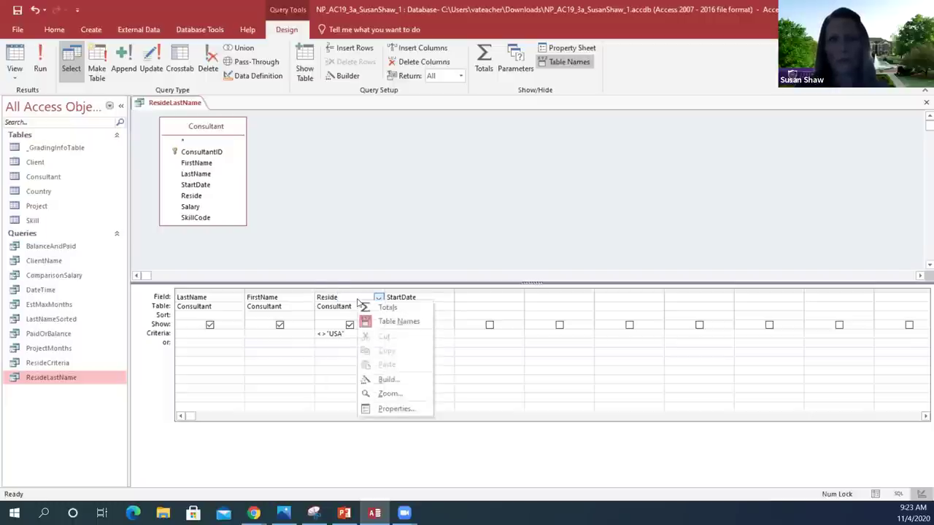
{"action": "left_click", "coordinate": [347, 297]}
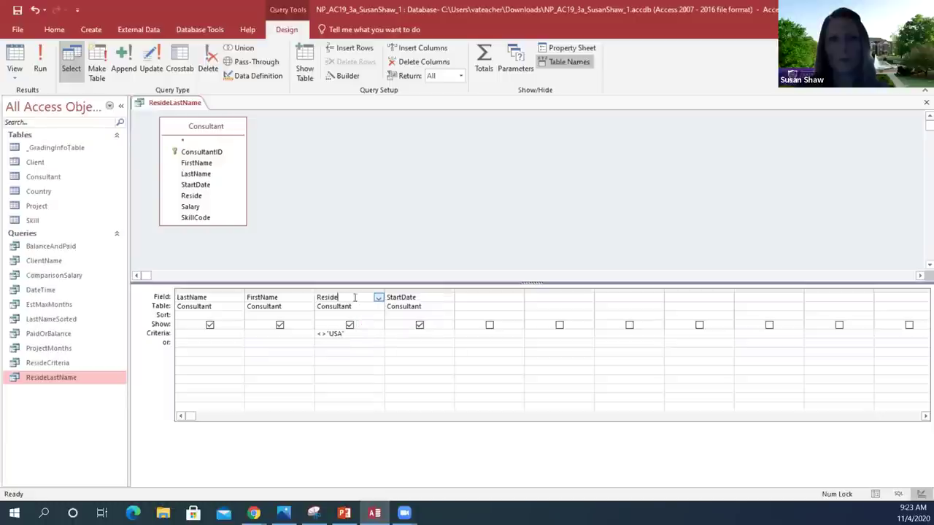
{"action": "double_click", "coordinate": [332, 297]}
{"action": "left_click", "coordinate": [332, 297]}
{"action": "left_click", "coordinate": [378, 297]}
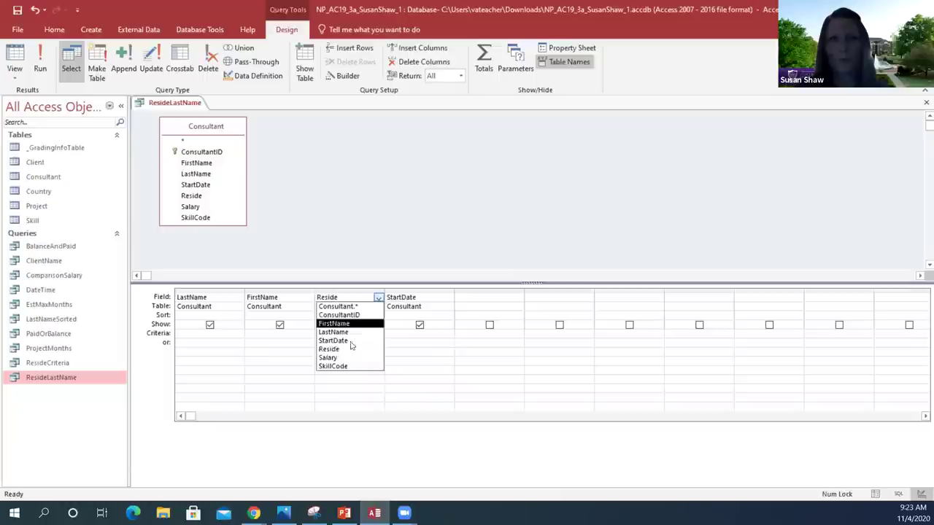
{"action": "left_click", "coordinate": [348, 348]}
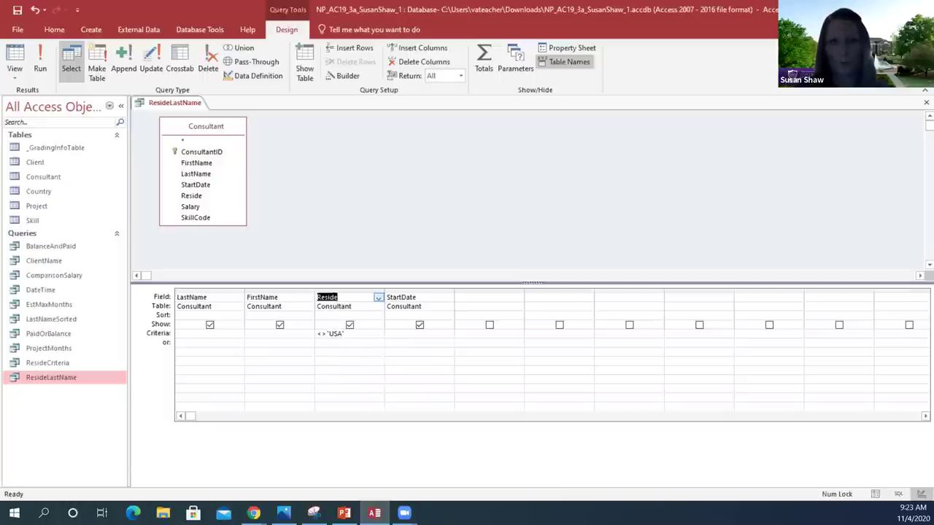
{"action": "left_click", "coordinate": [356, 300]}
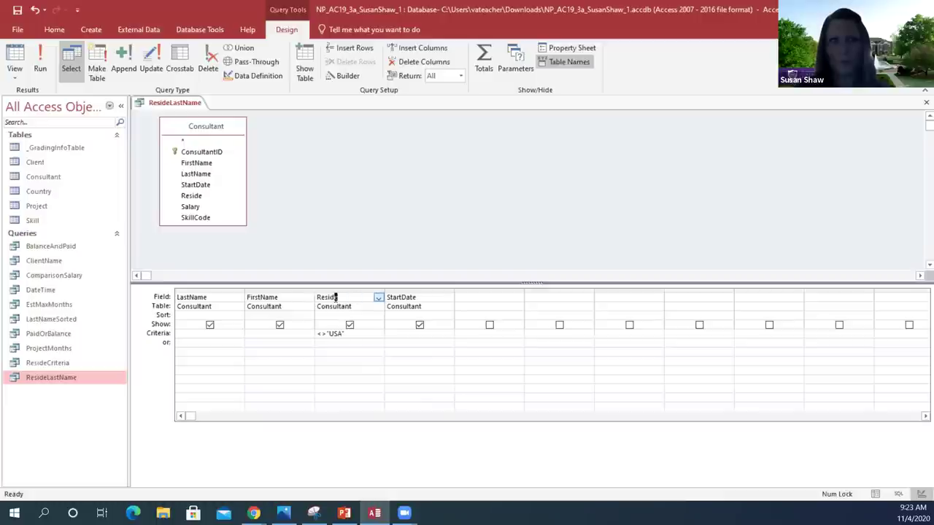
{"action": "right_click", "coordinate": [335, 298]}
{"action": "left_click", "coordinate": [333, 298]}
{"action": "right_click", "coordinate": [329, 300]}
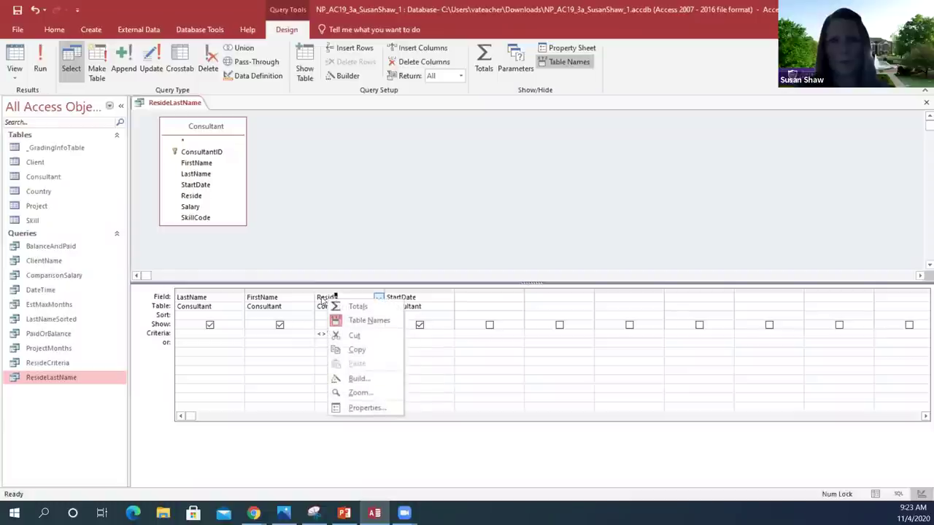
{"action": "left_click", "coordinate": [319, 298]}
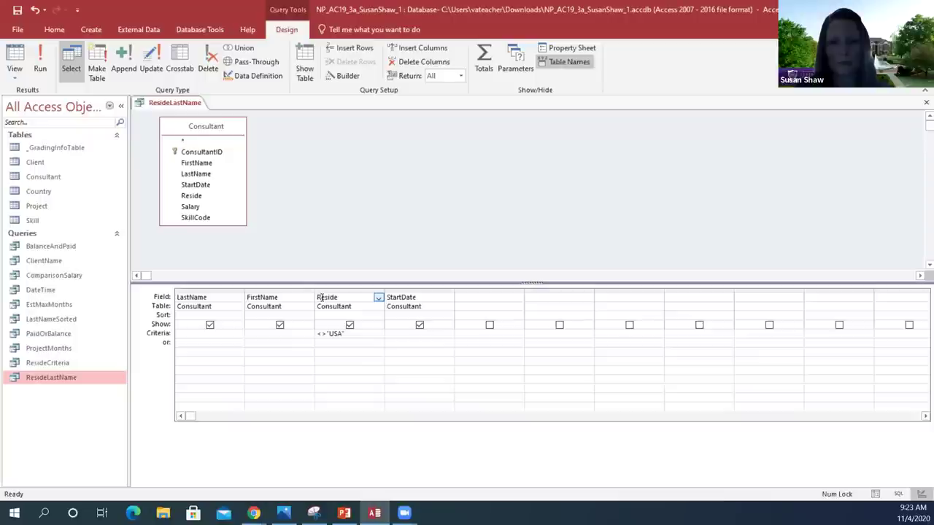
{"action": "left_click_drag", "start_coordinate": [321, 298], "coordinate": [330, 298]}
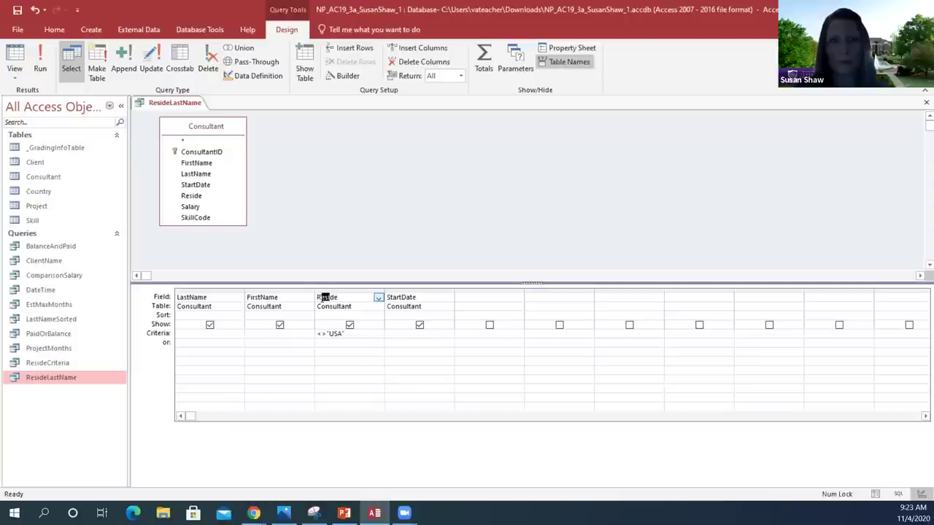
Move the Reside field in front of LastName so it is the first column of the ResideLastName query design.
{"action": "left_click", "coordinate": [346, 292]}
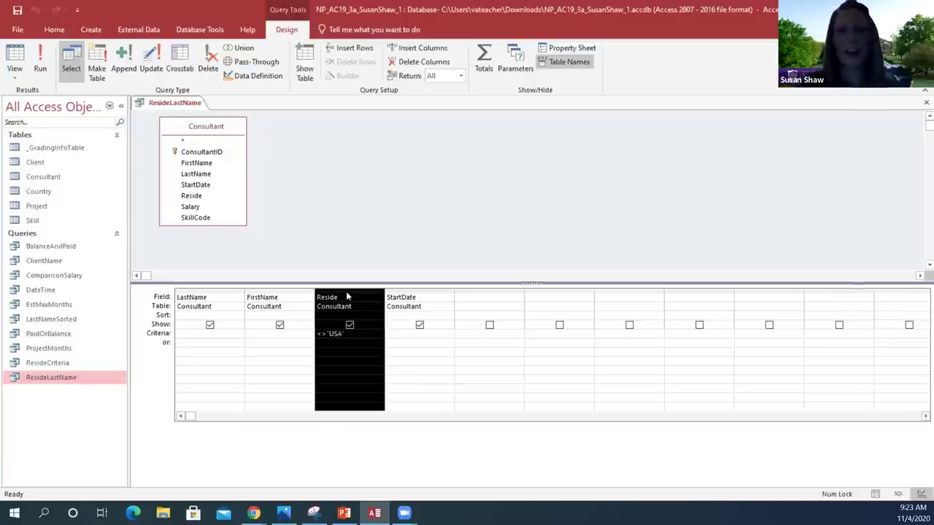
{"action": "left_click_drag", "start_coordinate": [350, 292], "coordinate": [350, 293]}
{"action": "left_click", "coordinate": [350, 297]}
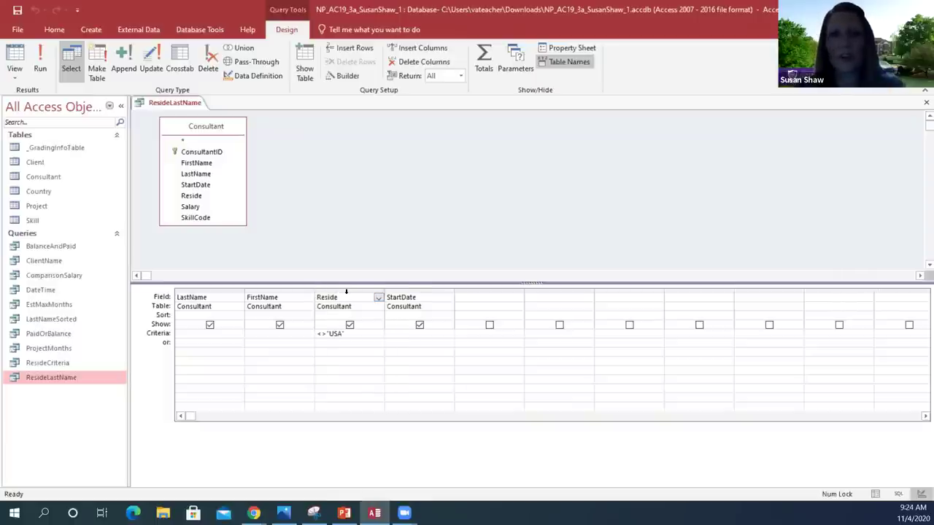
{"action": "left_click", "coordinate": [347, 292]}
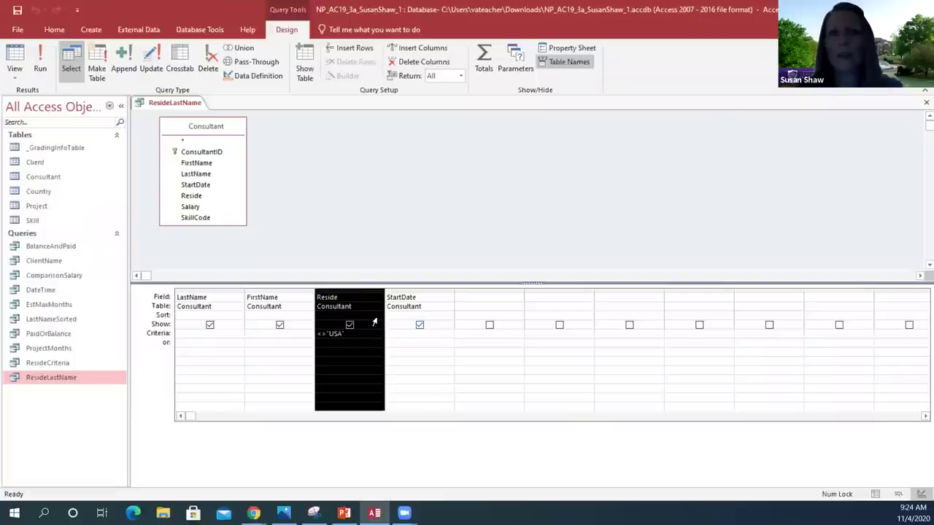
{"action": "left_click", "coordinate": [429, 298]}
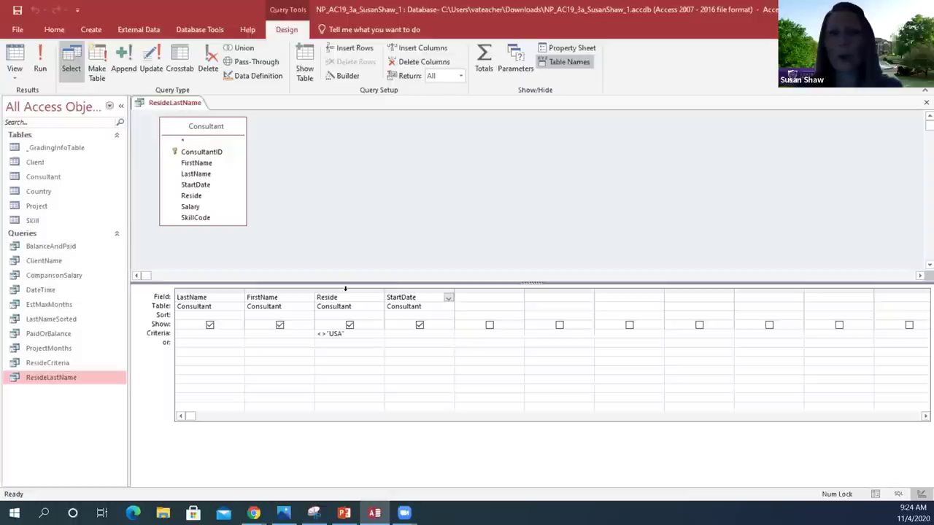
{"action": "left_click", "coordinate": [346, 289]}
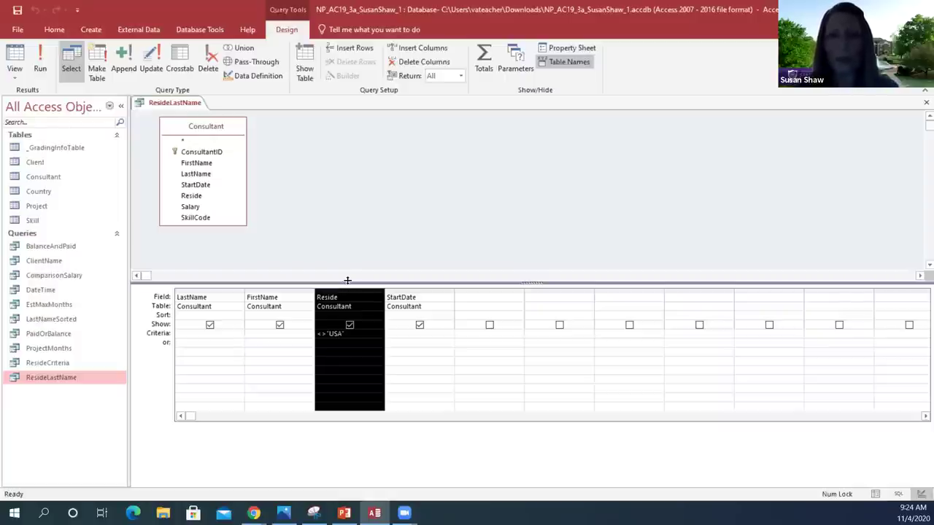
{"action": "left_click_drag", "start_coordinate": [349, 293], "coordinate": [351, 293]}
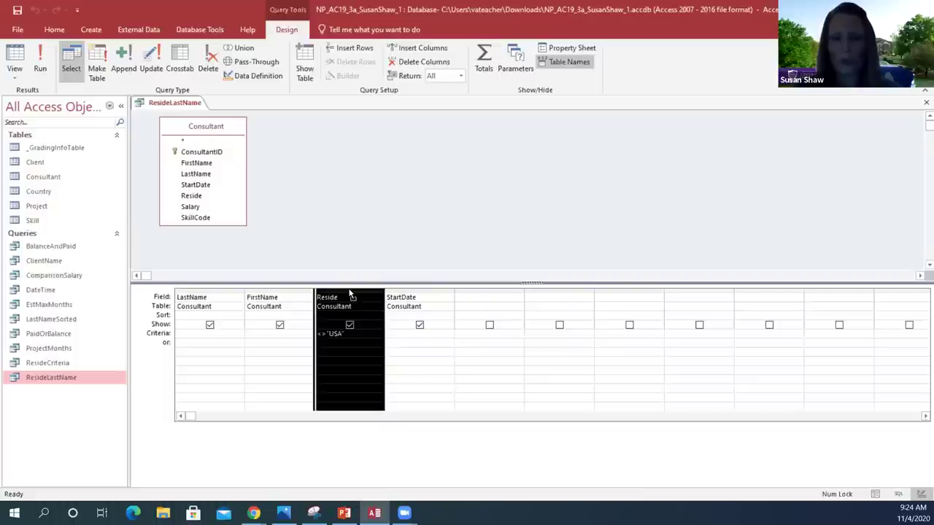
{"action": "left_click_drag", "start_coordinate": [350, 291], "coordinate": [213, 289]}
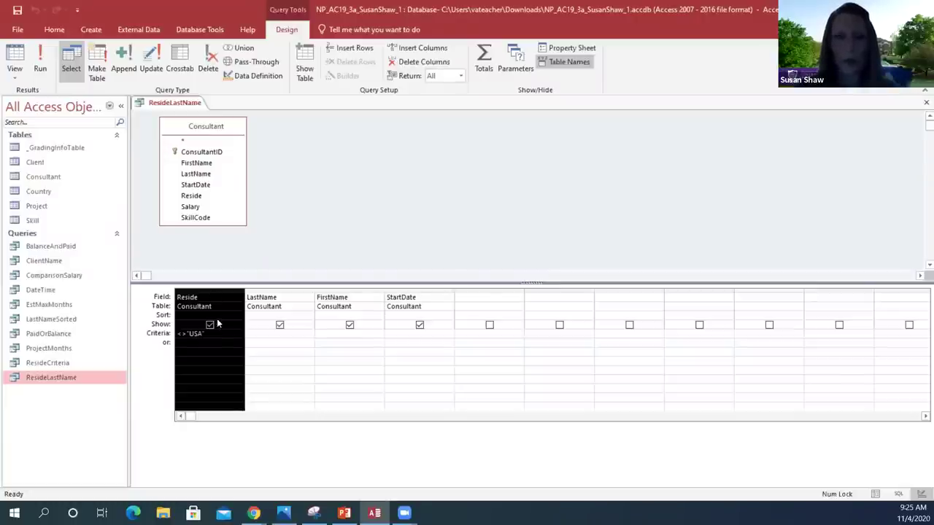
Sort the ResideLastName query by Reside in descending order and by LastName in ascending order.
{"action": "left_click", "coordinate": [192, 315]}
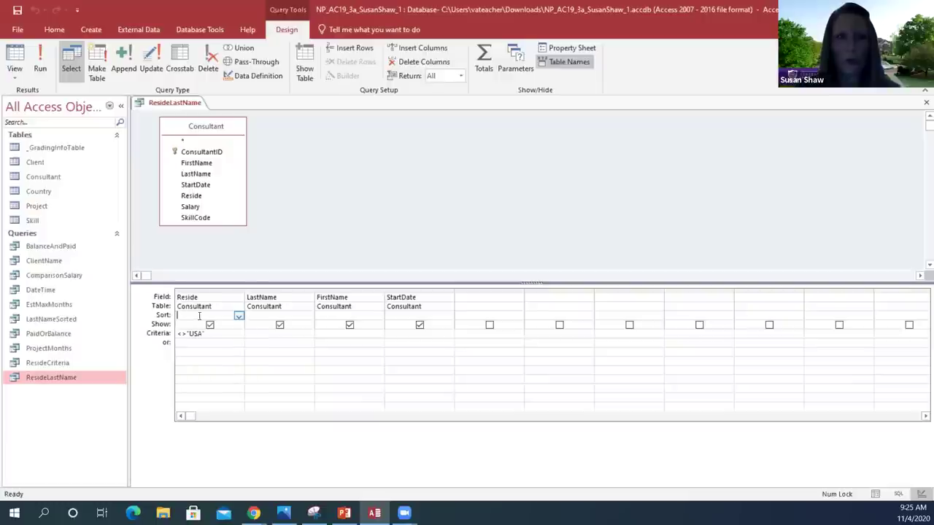
{"action": "left_click", "coordinate": [238, 316]}
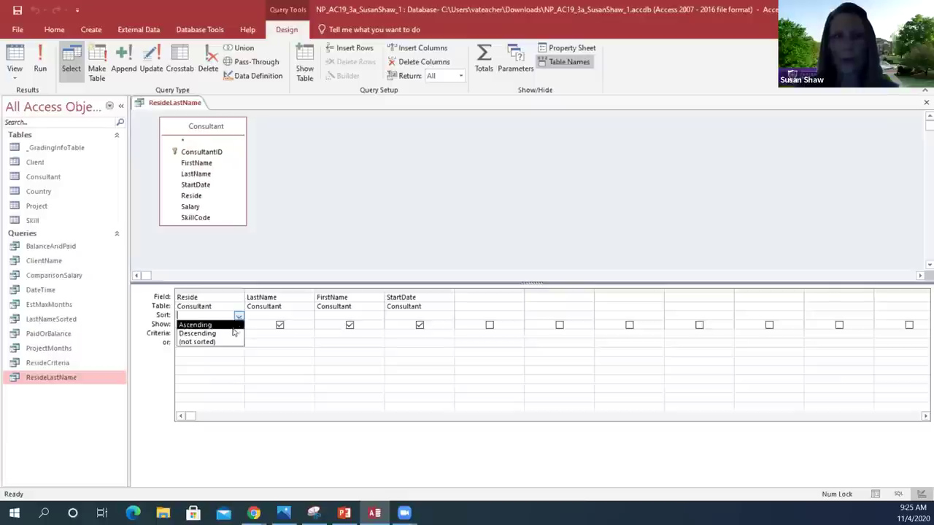
{"action": "left_click", "coordinate": [229, 333]}
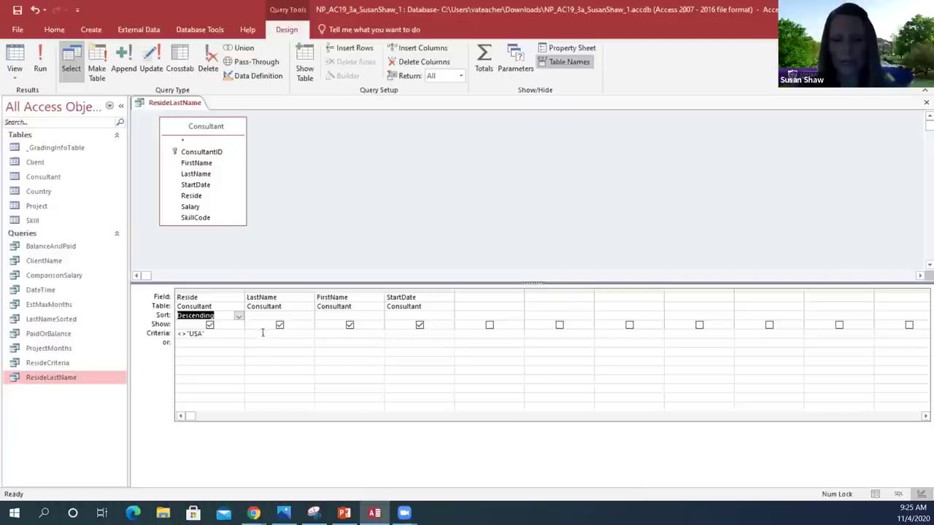
{"action": "left_click", "coordinate": [303, 315]}
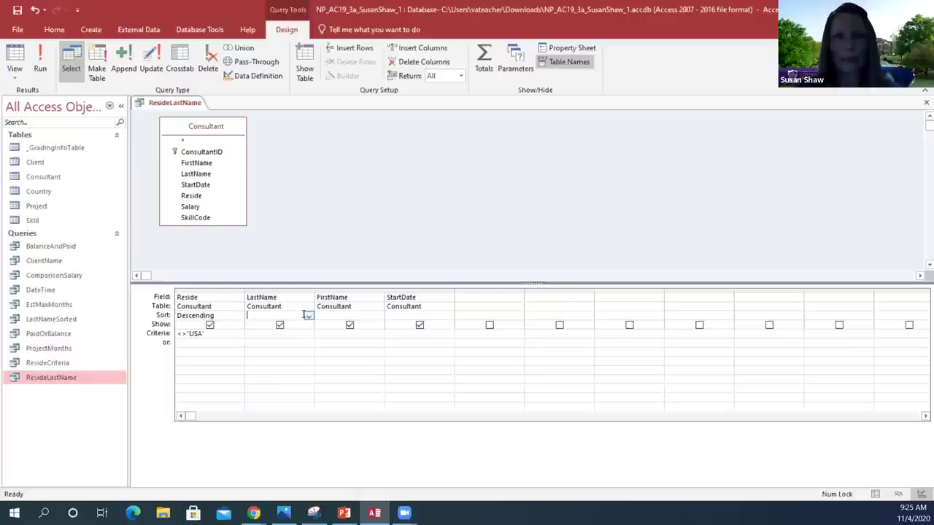
{"action": "left_click", "coordinate": [309, 315]}
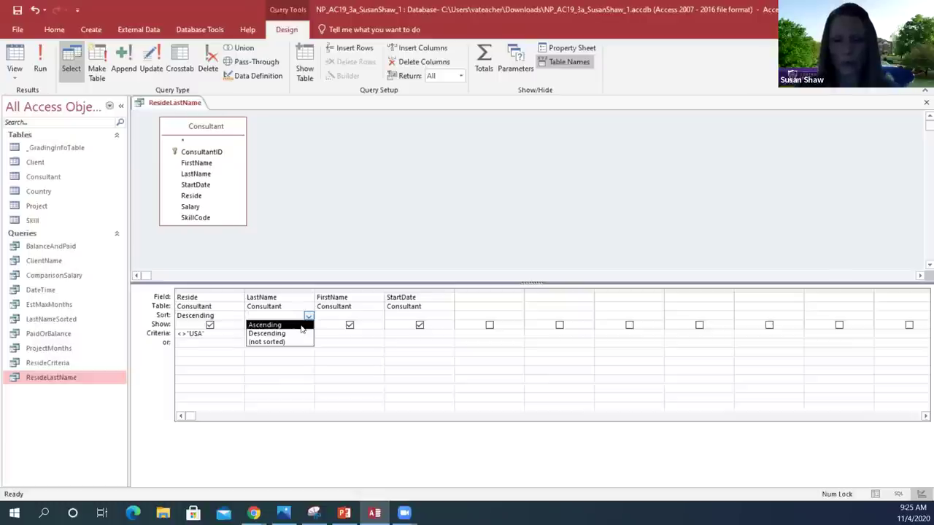
{"action": "left_click", "coordinate": [301, 325]}
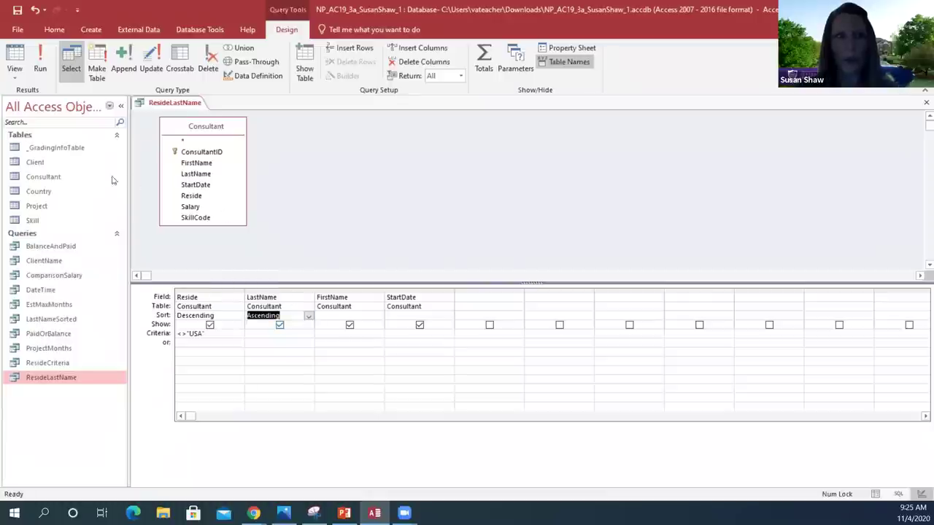
Save the ResideLastName query, open it to view its records, and close it.
{"action": "left_click", "coordinate": [18, 11]}
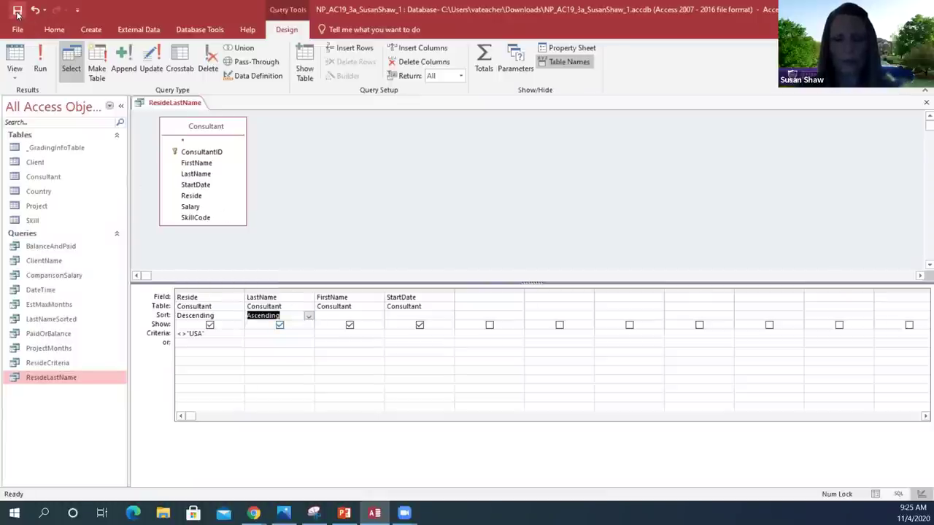
{"action": "left_click", "coordinate": [60, 380]}
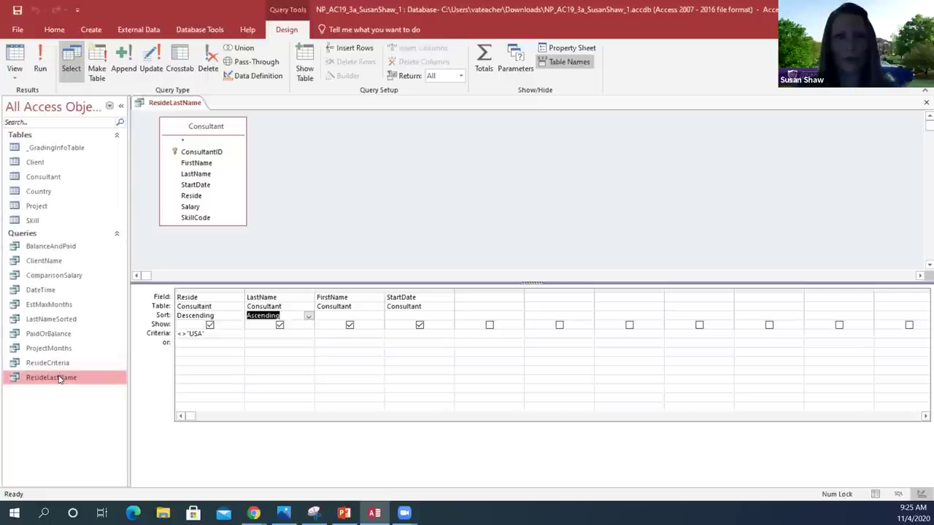
{"action": "double_click", "coordinate": [61, 379]}
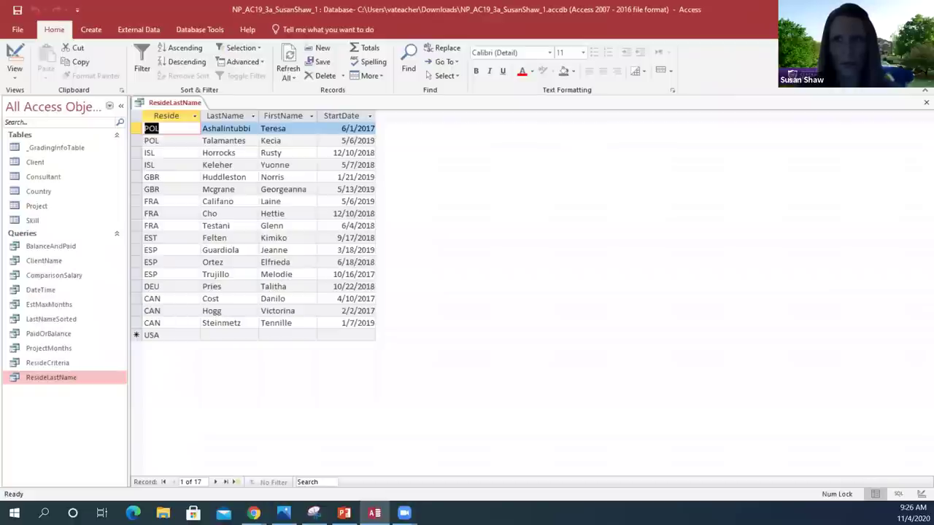
{"action": "left_click", "coordinate": [926, 102]}
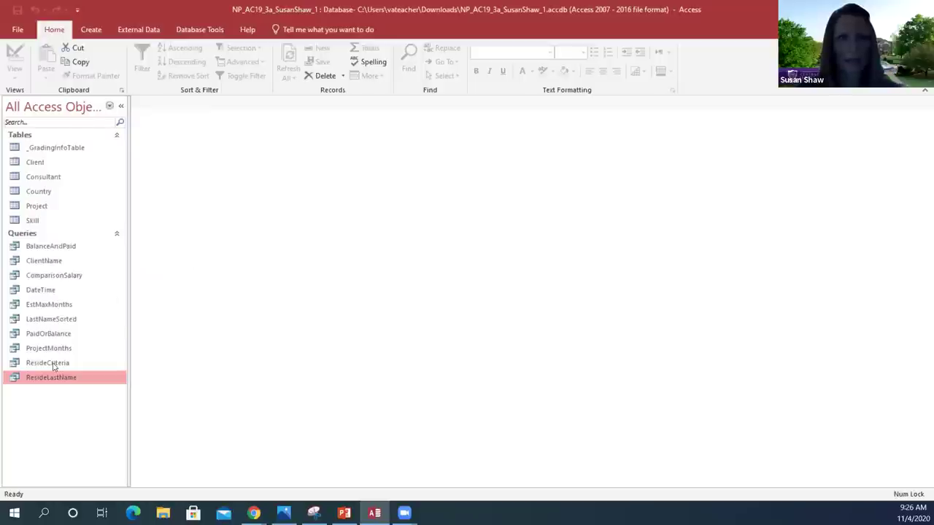
Open the BalanceAndPaid query in Design view and set the criteria of both Paid and Balance to =0.
{"action": "right_click", "coordinate": [49, 248]}
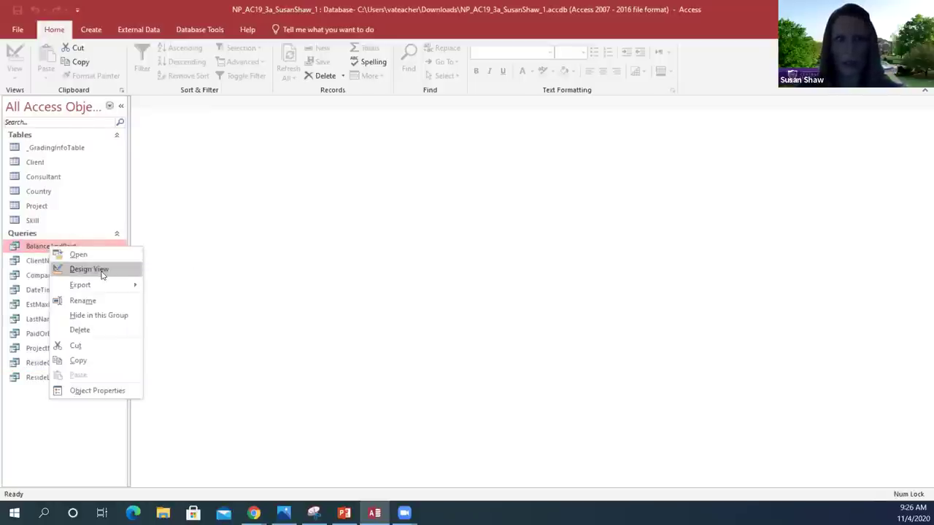
{"action": "left_click", "coordinate": [89, 270]}
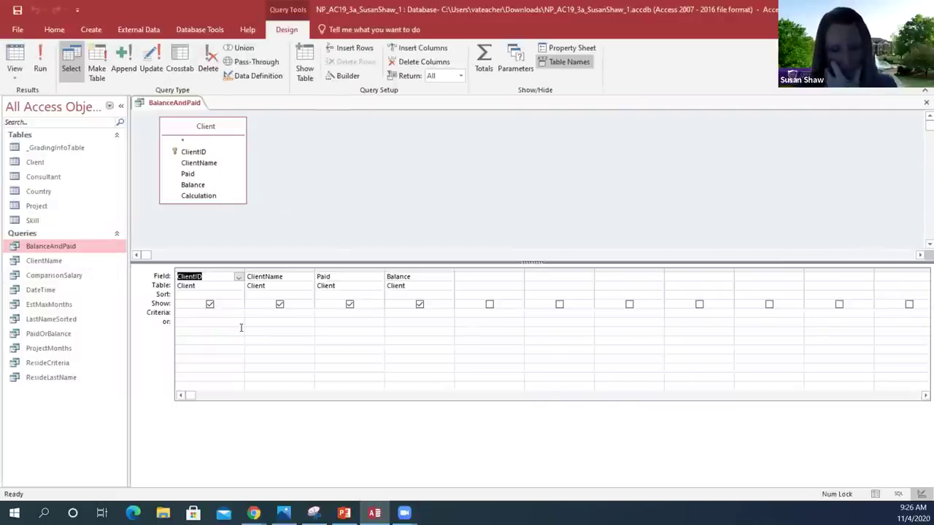
{"action": "left_click", "coordinate": [339, 315]}
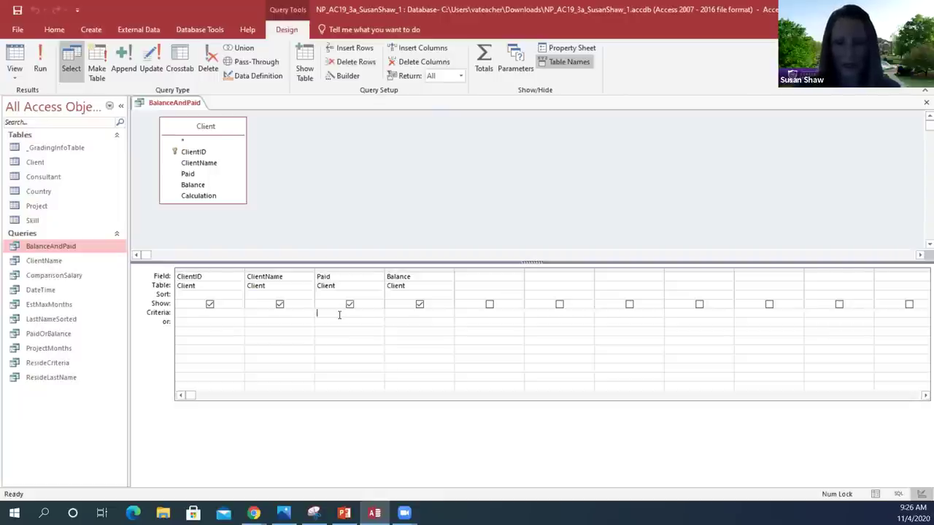
{"action": "type", "text": "=0"}
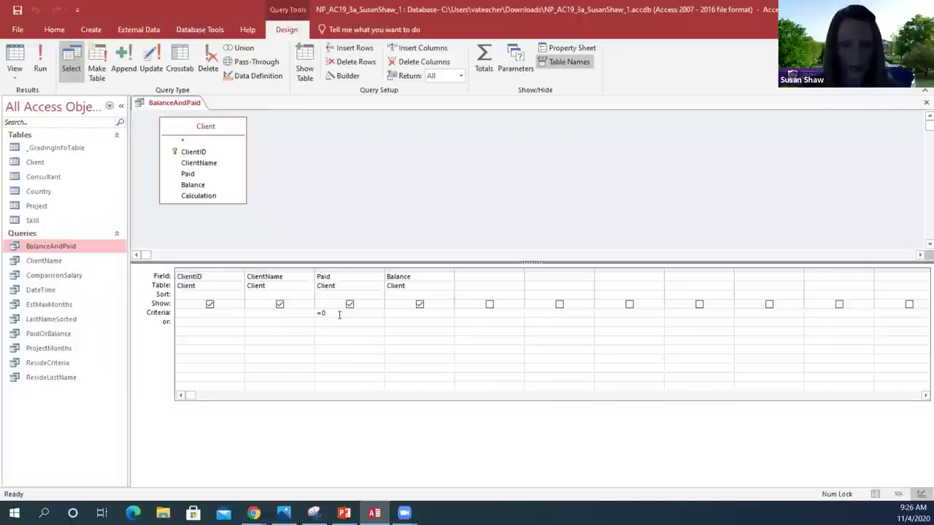
{"action": "left_click", "coordinate": [416, 315]}
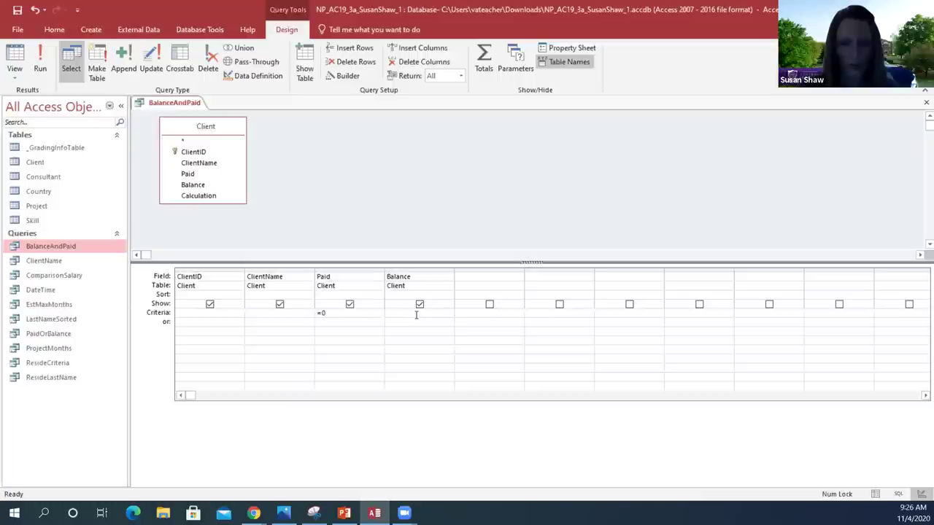
{"action": "type", "text": "=0"}
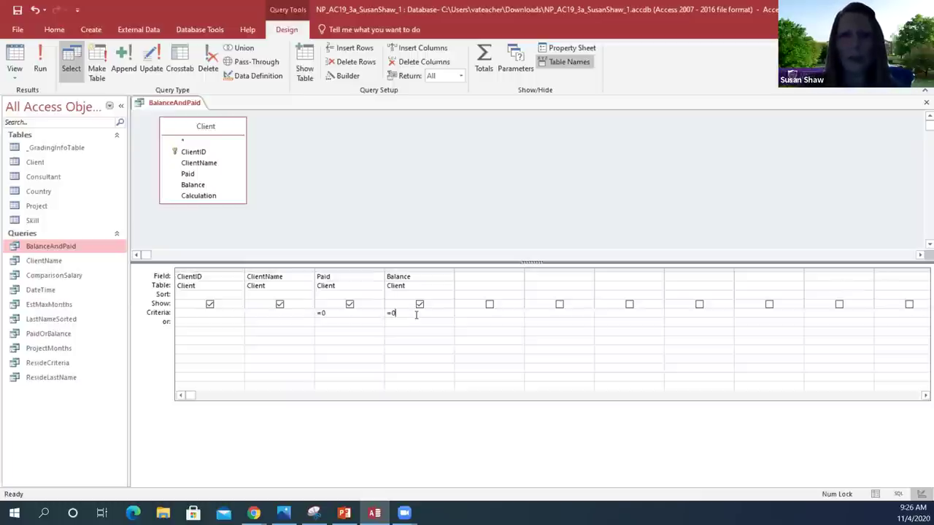
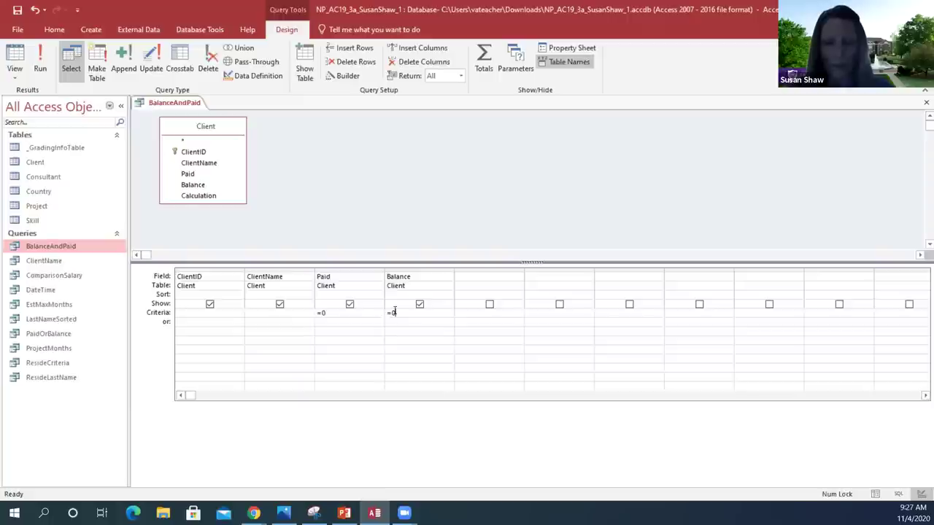
Save the BalanceAndPaid query, open it to view its records, and close it.
{"action": "left_click", "coordinate": [16, 10]}
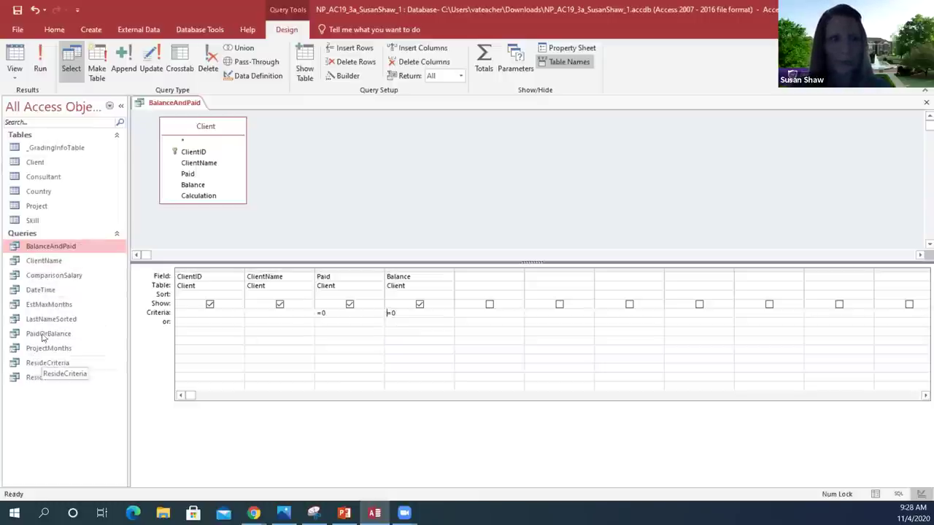
{"action": "right_click", "coordinate": [45, 248]}
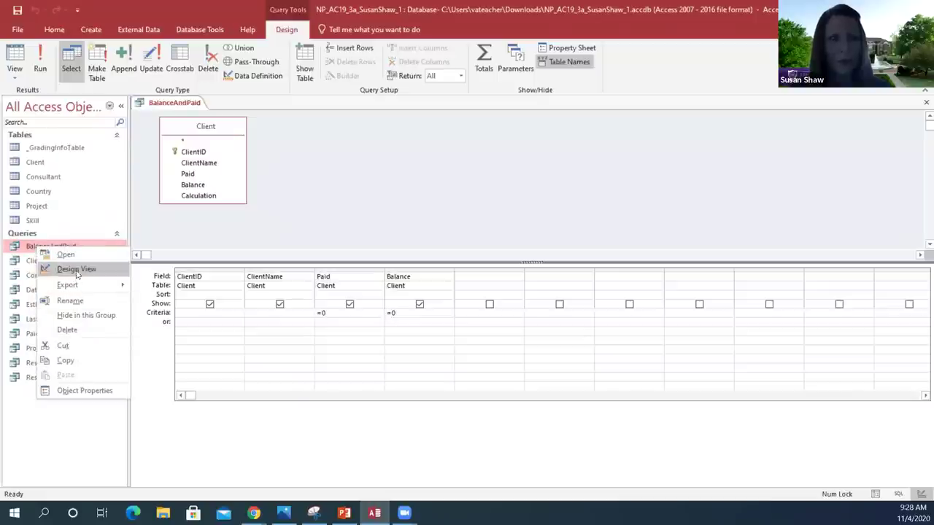
{"action": "left_click", "coordinate": [33, 246]}
{"action": "double_click", "coordinate": [32, 247]}
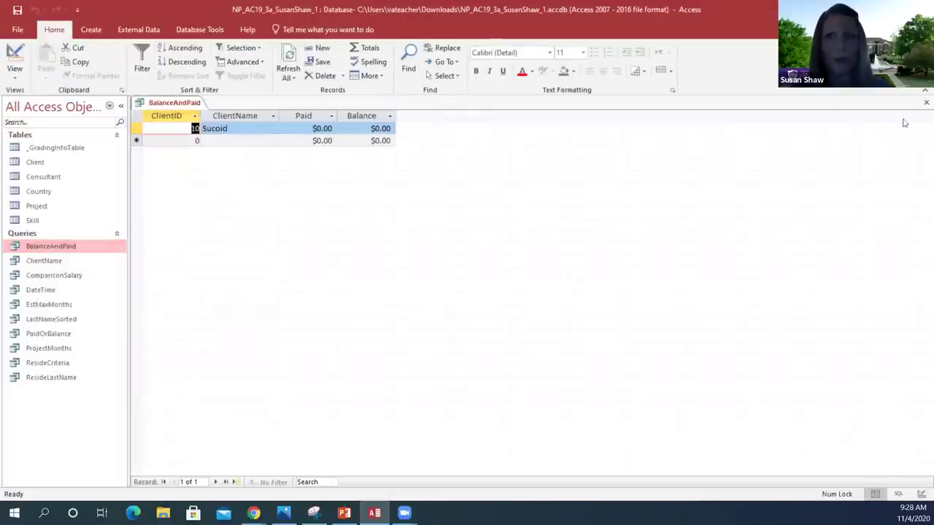
{"action": "left_click", "coordinate": [925, 103]}
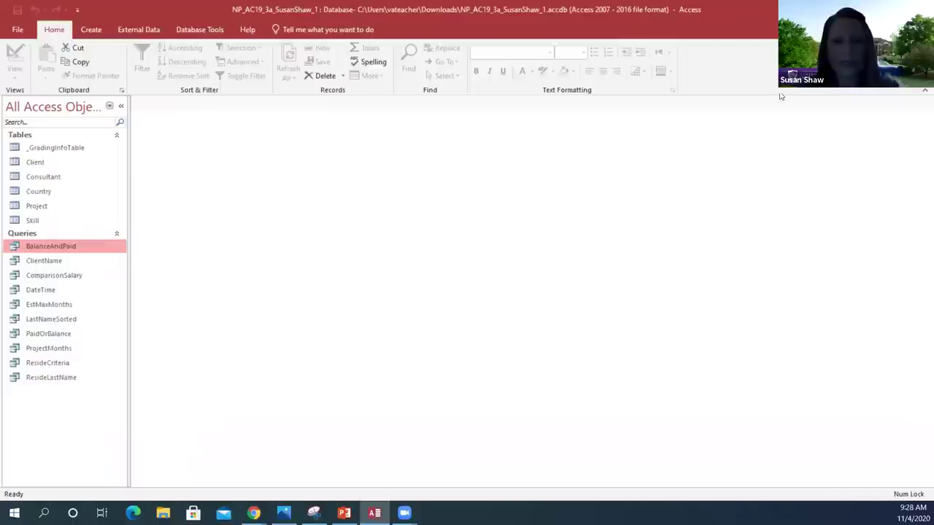
Open the DateTime query in Design view and set the StartDate field's criterion to >1/1/2019.
{"action": "right_click", "coordinate": [40, 291]}
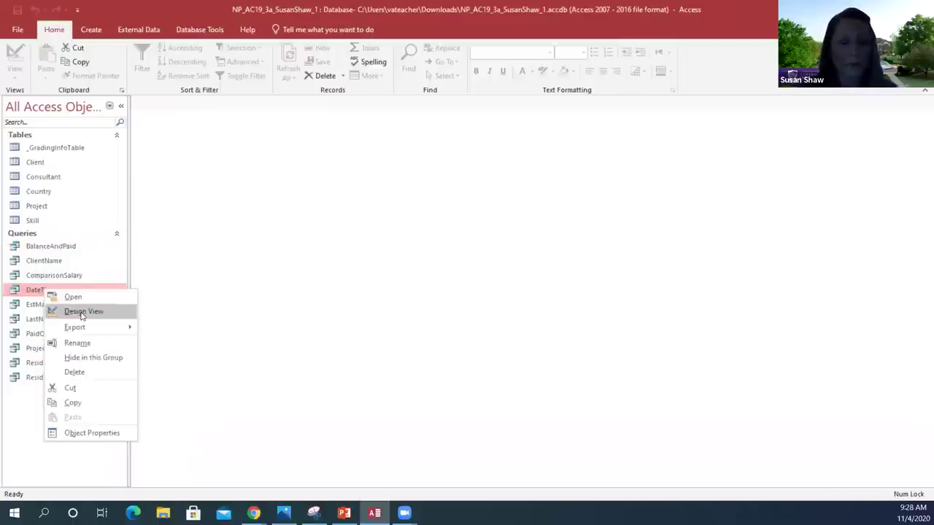
{"action": "left_click", "coordinate": [73, 312]}
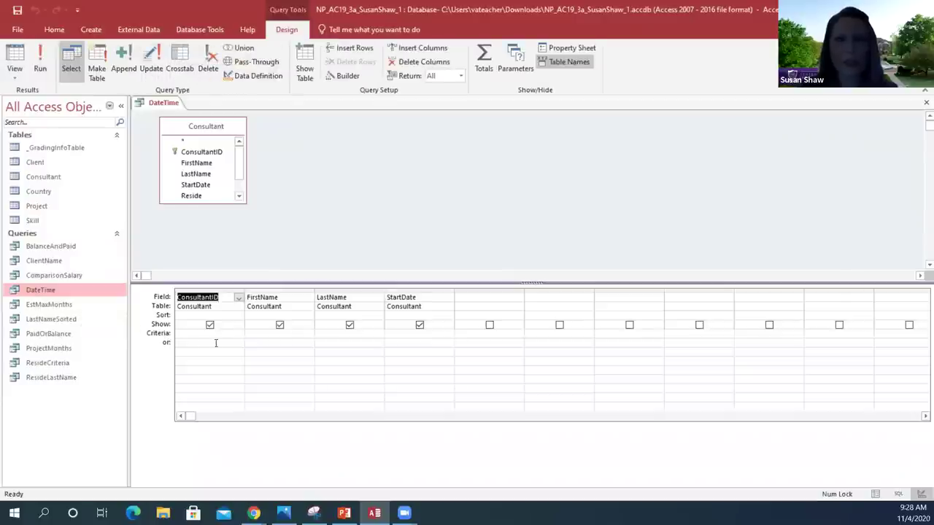
{"action": "left_click", "coordinate": [408, 334]}
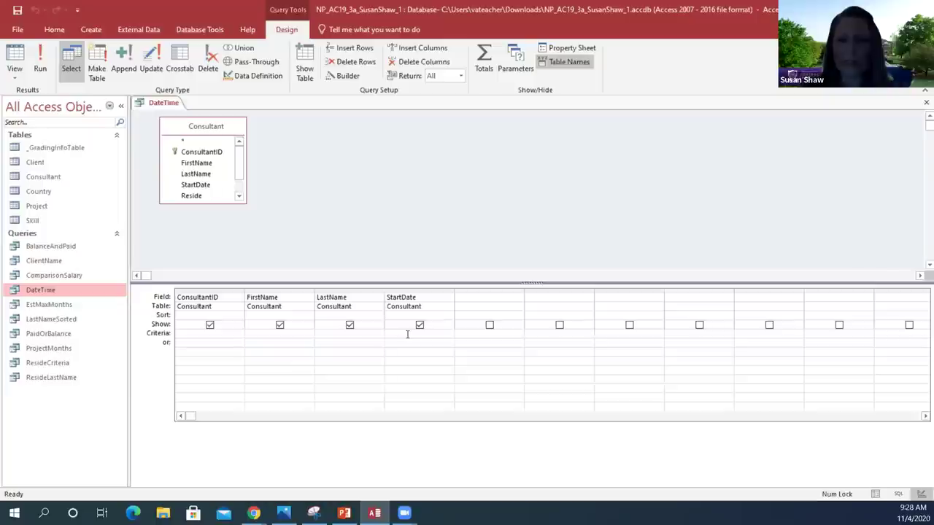
{"action": "type", "text": ">"}
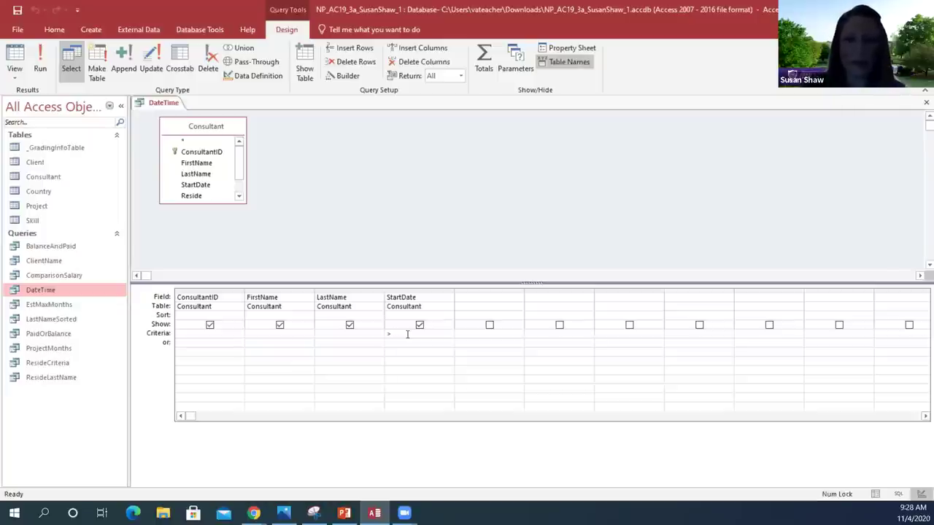
{"action": "type", "text": "1/1"}
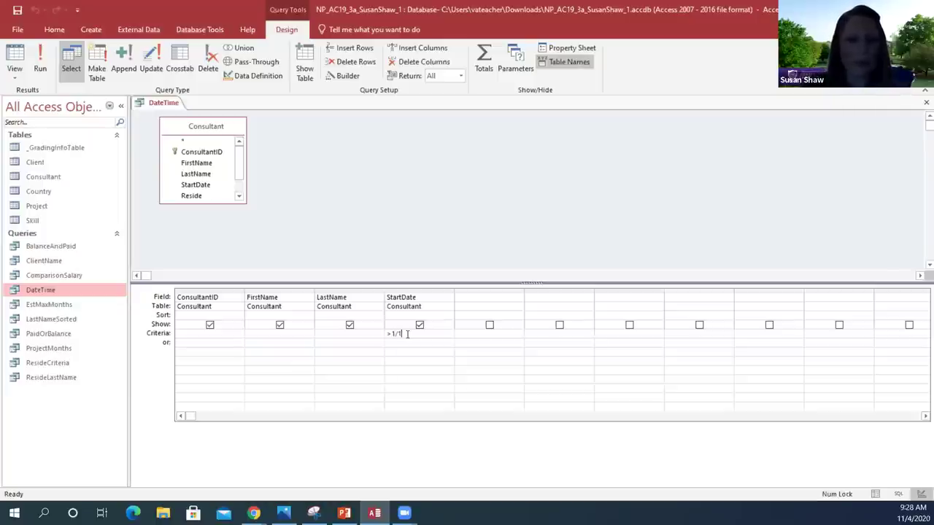
{"action": "type", "text": "/2019"}
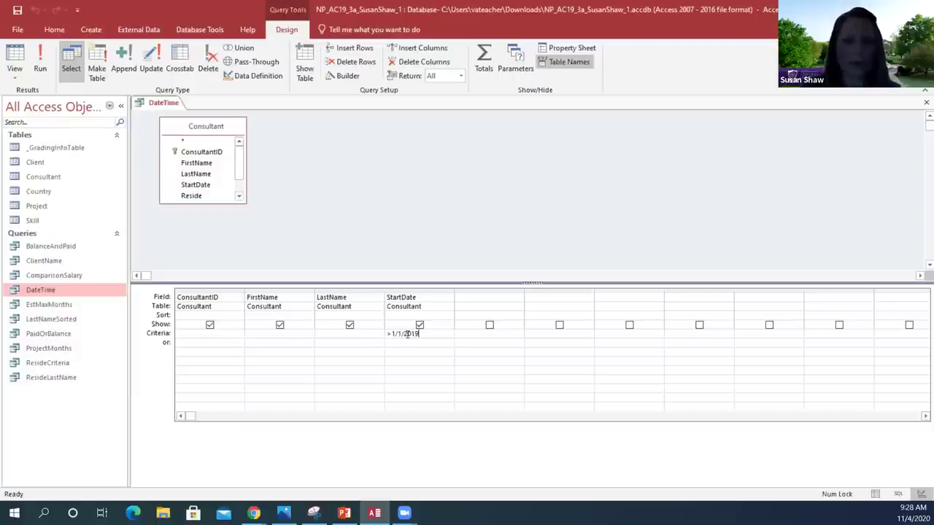
{"action": "key", "text": "Tab"}
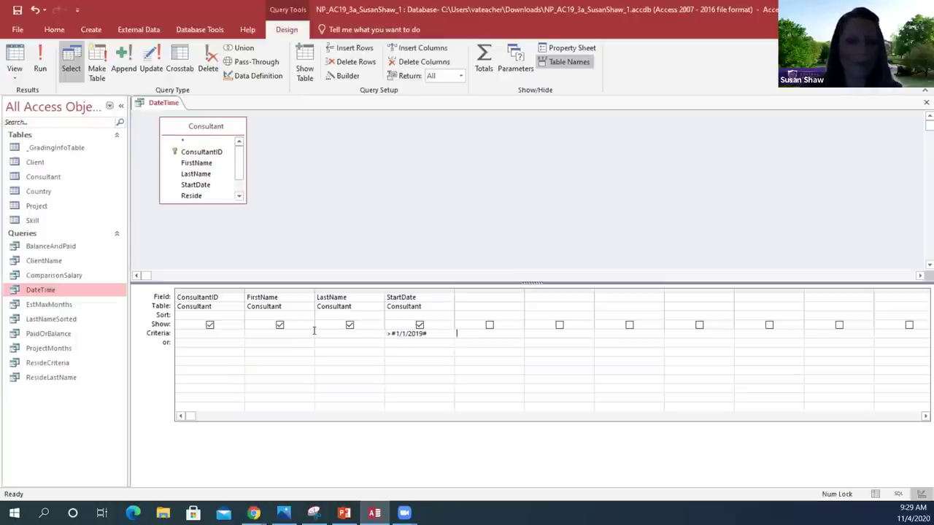
Save the DateTime query, open it to view its records, and close it.
{"action": "left_click", "coordinate": [16, 11]}
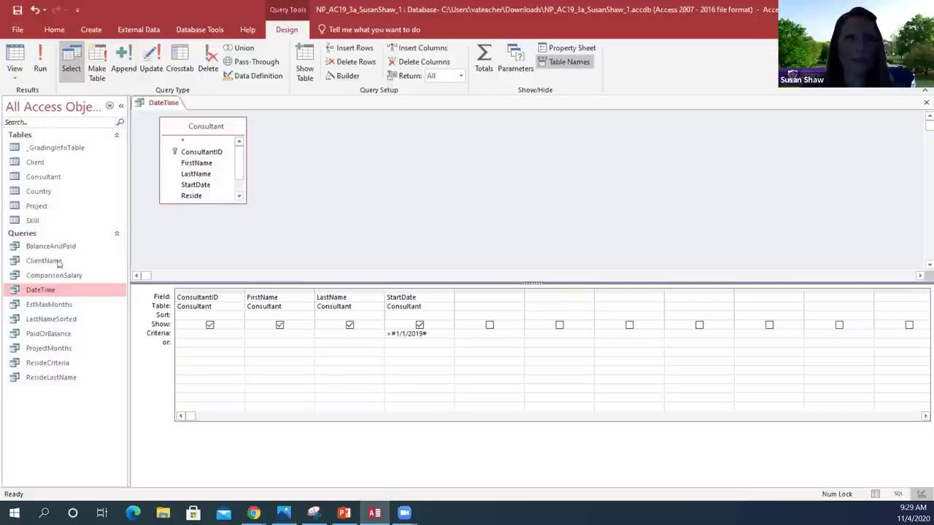
{"action": "right_click", "coordinate": [55, 292]}
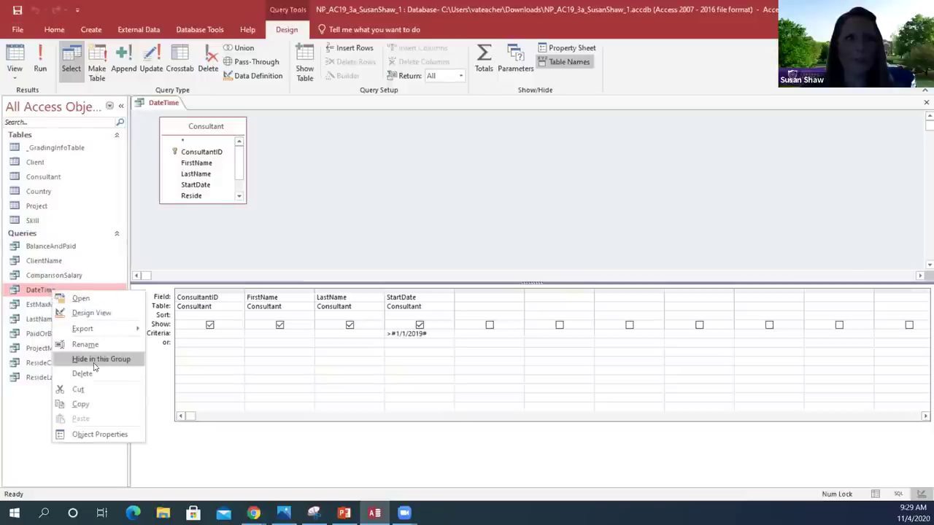
{"action": "double_click", "coordinate": [36, 290]}
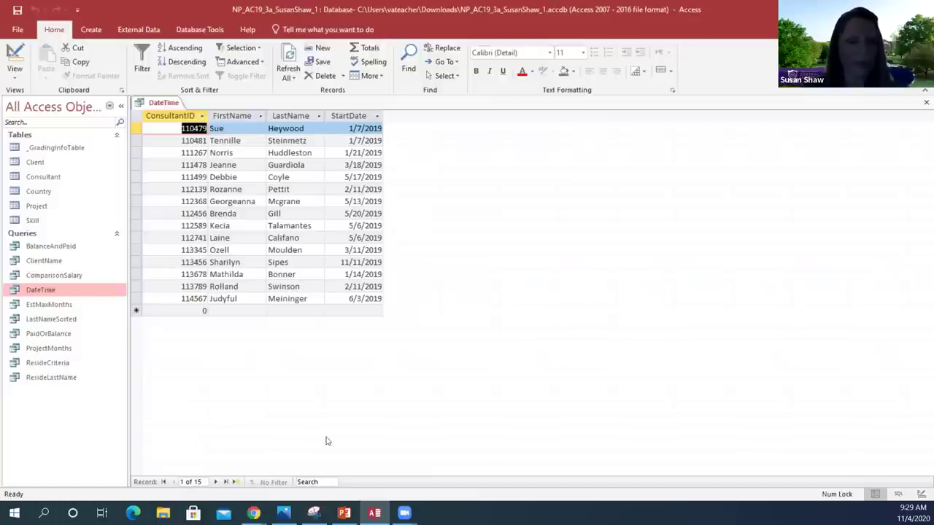
{"action": "left_click", "coordinate": [925, 103]}
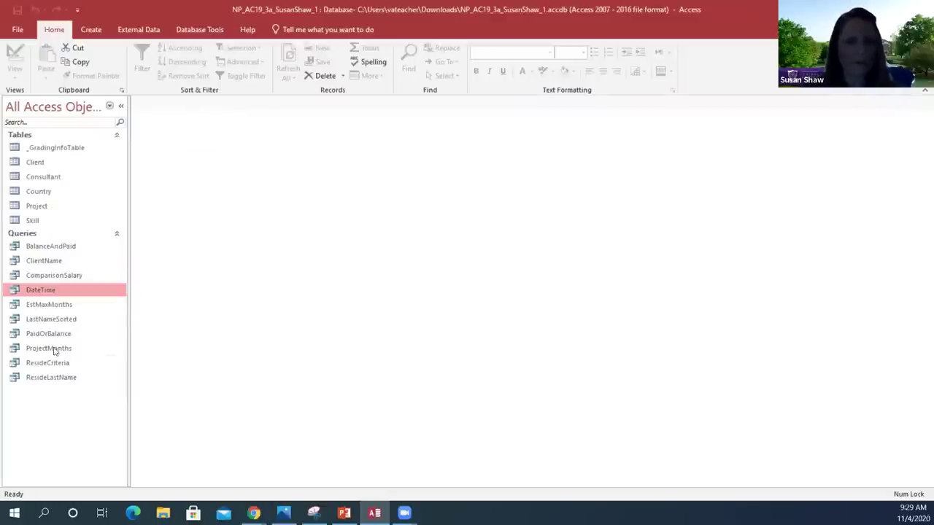
Open the ClientName query in Design view and set the ClientName field's criterion to Like S*.
{"action": "right_click", "coordinate": [41, 263]}
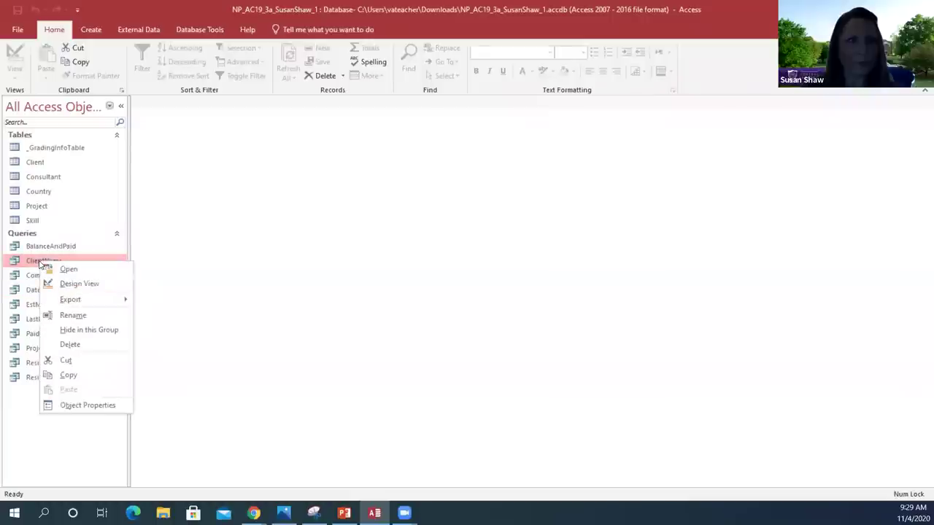
{"action": "left_click", "coordinate": [69, 285]}
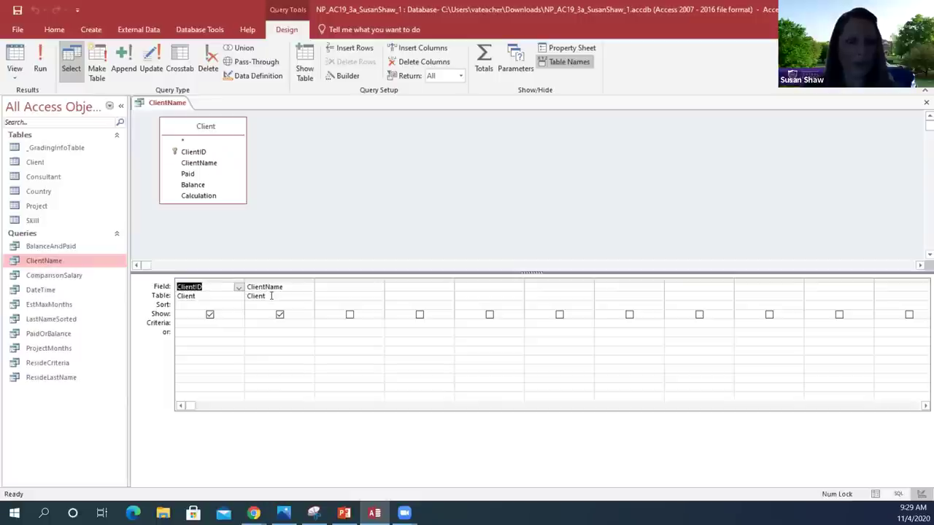
{"action": "left_click", "coordinate": [265, 322]}
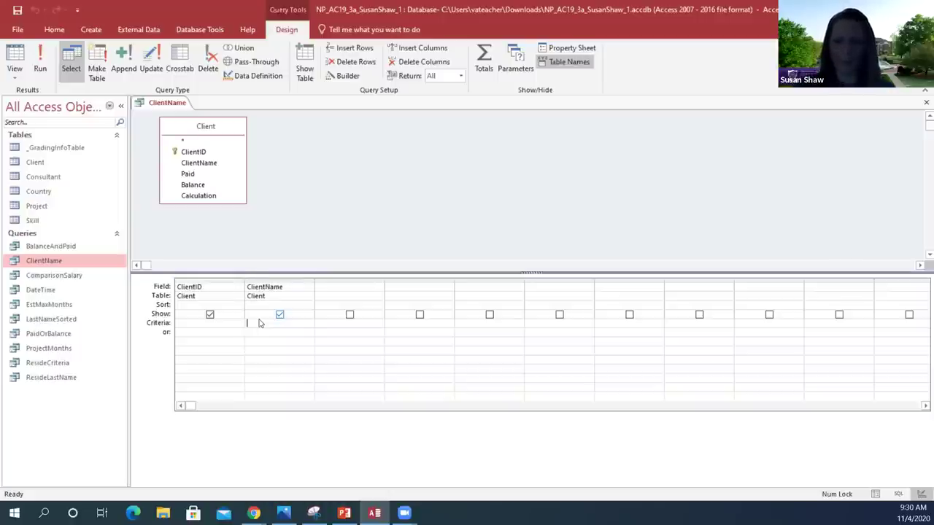
{"action": "type", "text": "L"}
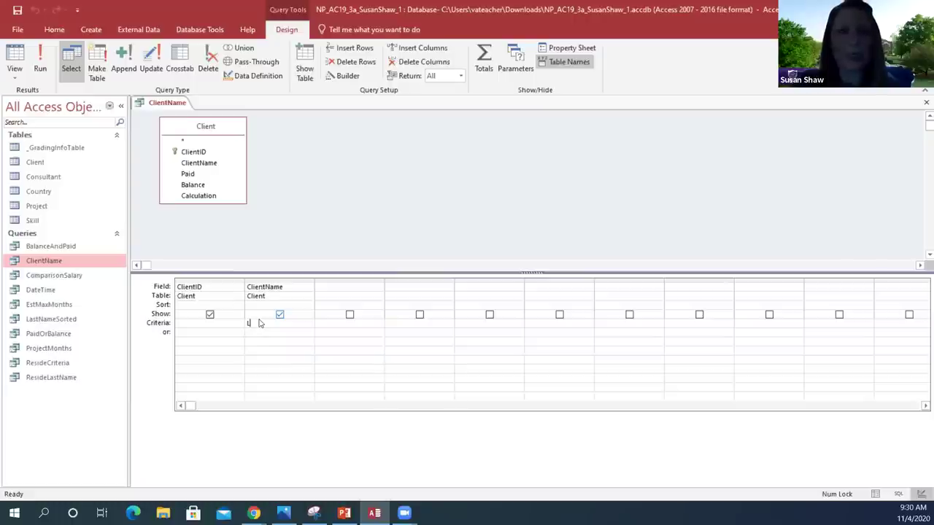
{"action": "type", "text": "ike"}
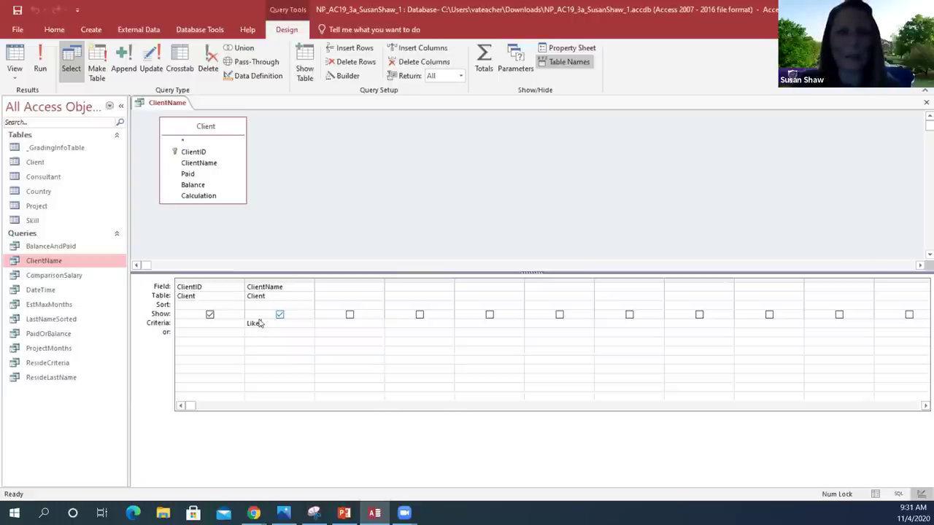
{"action": "type", "text": " S"}
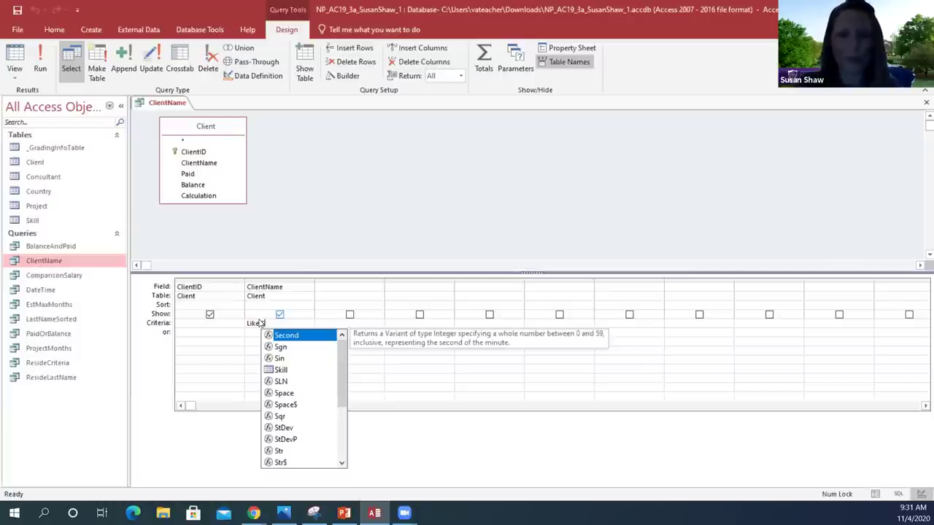
{"action": "type", "text": "*"}
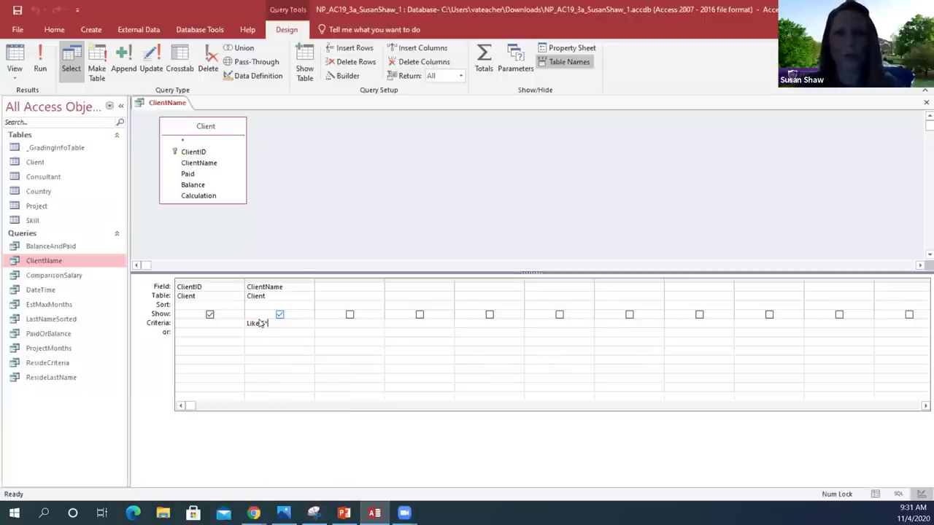
{"action": "left_click", "coordinate": [305, 342]}
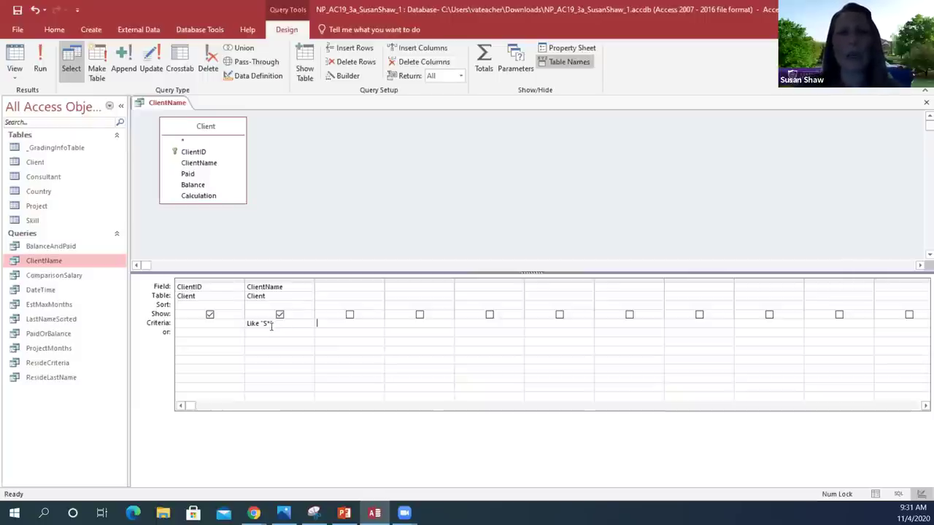
Save the ClientName query, open it to view its records, and close it.
{"action": "left_click", "coordinate": [16, 11]}
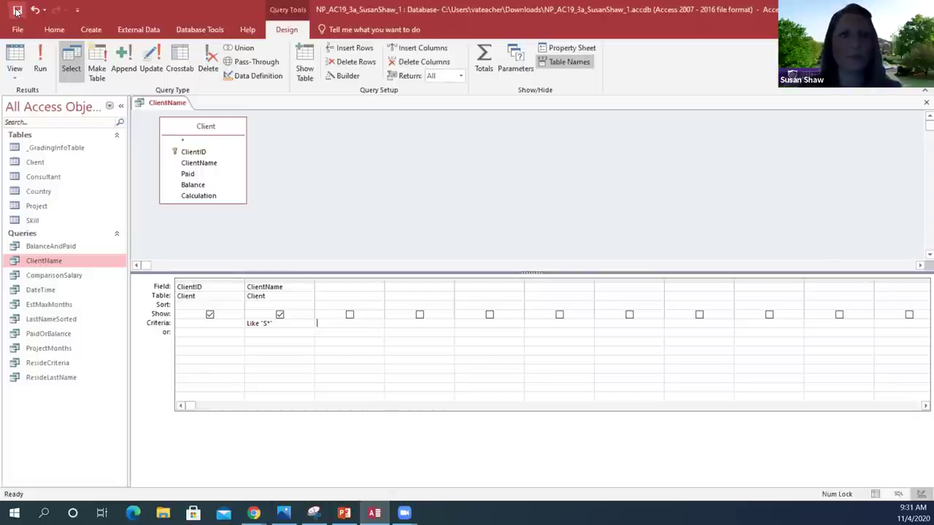
{"action": "double_click", "coordinate": [40, 261]}
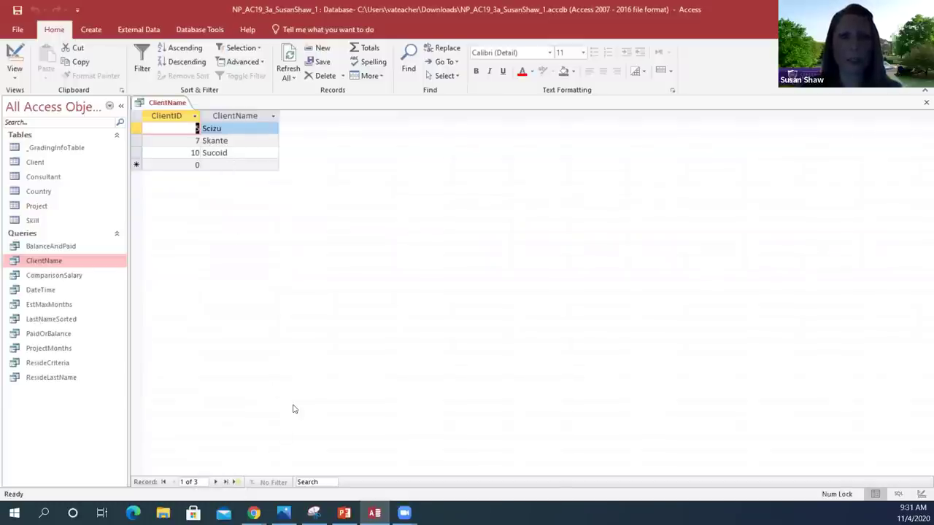
{"action": "left_click", "coordinate": [923, 102]}
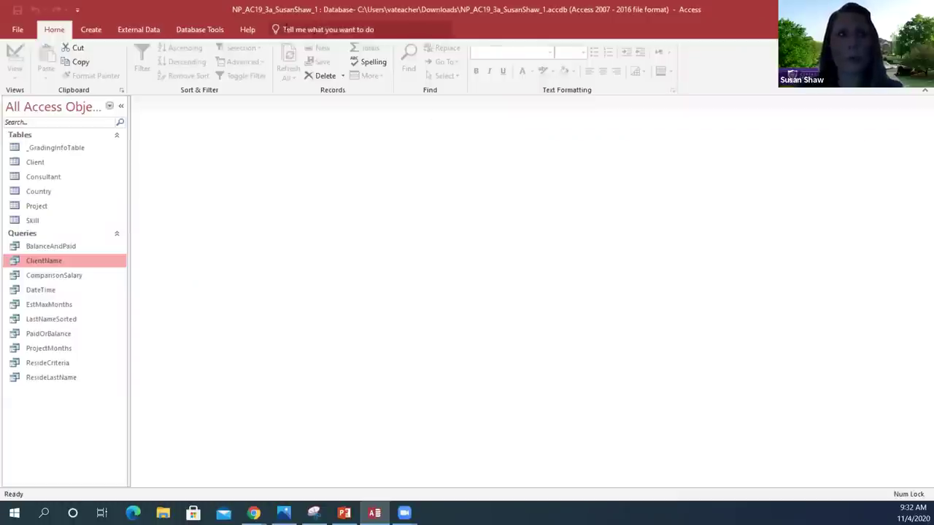
Create a new query in Design view and add the Consultant and Country tables to it.
{"action": "left_click", "coordinate": [91, 30]}
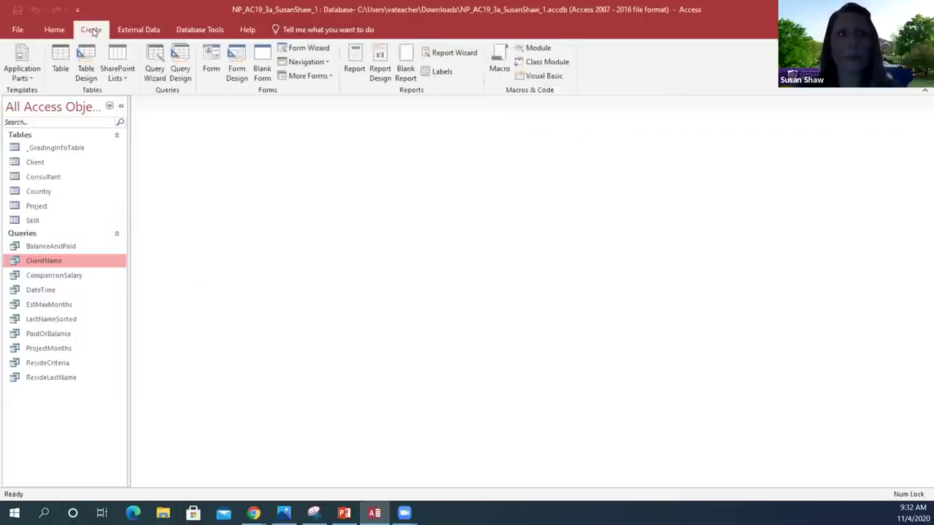
{"action": "left_click", "coordinate": [179, 73]}
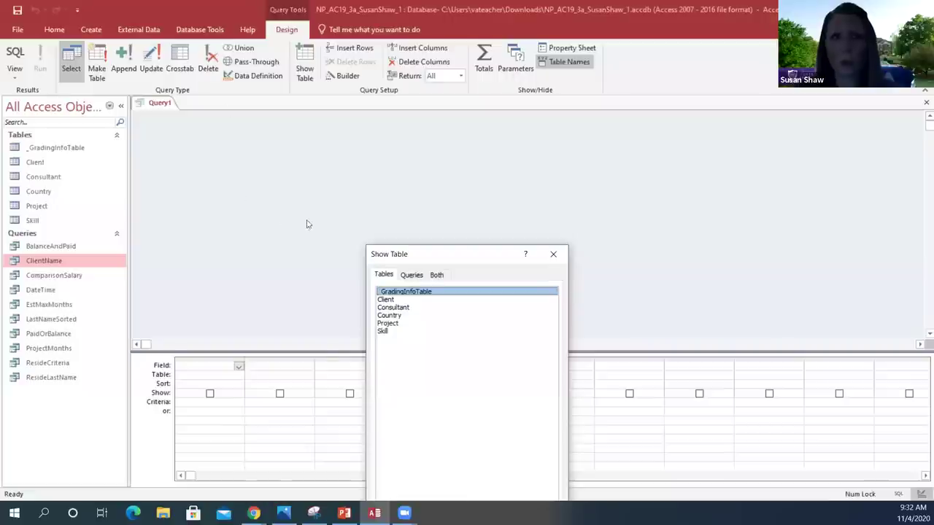
{"action": "left_click", "coordinate": [410, 277]}
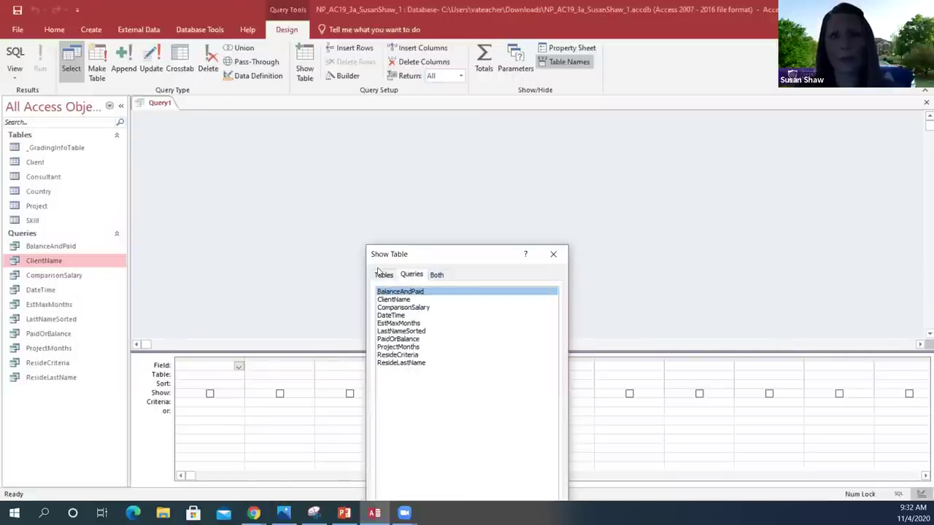
{"action": "left_click", "coordinate": [385, 277]}
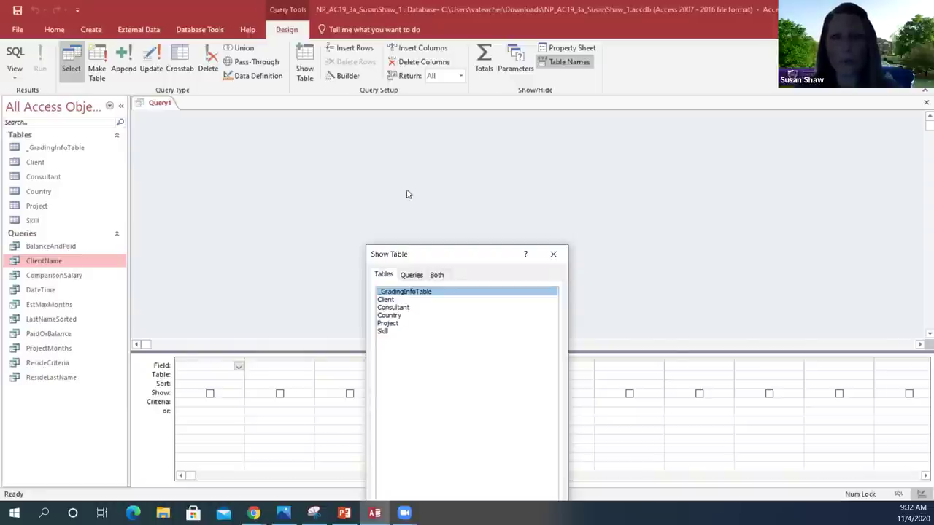
{"action": "left_click", "coordinate": [396, 309]}
{"action": "double_click", "coordinate": [395, 311]}
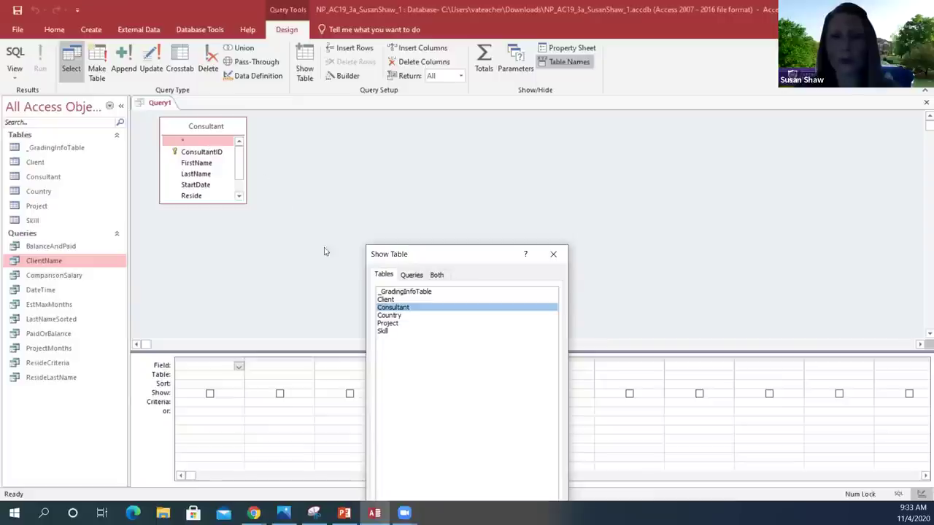
{"action": "double_click", "coordinate": [399, 316]}
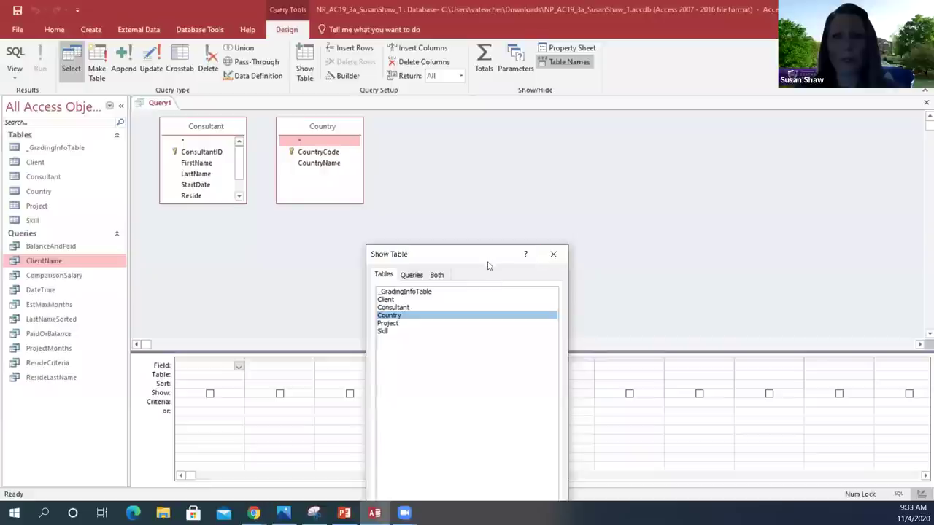
{"action": "left_click_drag", "start_coordinate": [495, 250], "coordinate": [573, 104]}
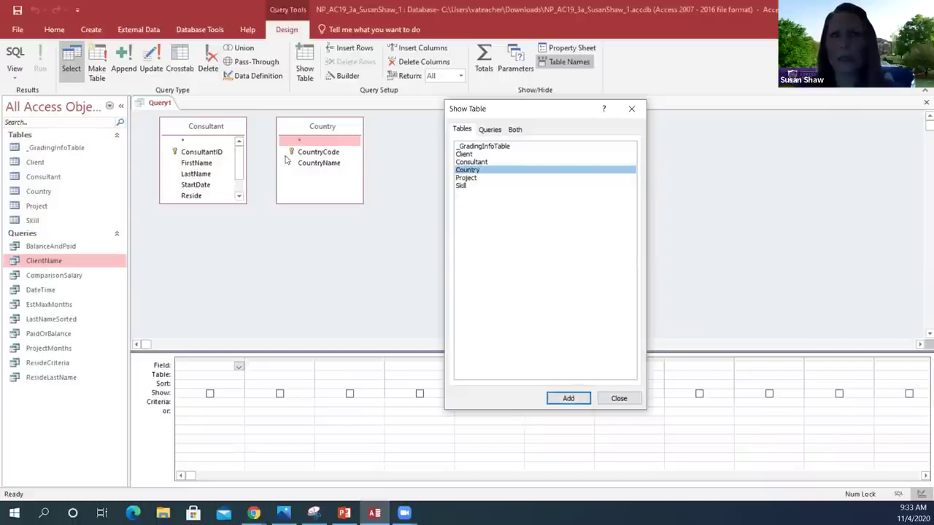
{"action": "left_click", "coordinate": [630, 400]}
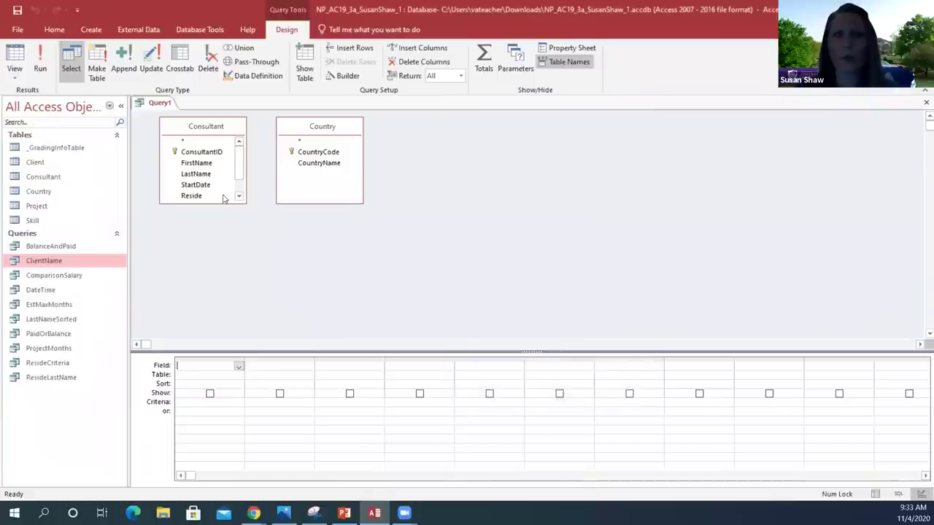
Enlarge the Consultant field list in the query so that all its fields through SkillCode fit.
{"action": "scroll", "coordinate": [240, 164], "scroll_direction": "down", "scroll_amount": 2}
{"action": "scroll", "coordinate": [240, 166], "scroll_direction": "up", "scroll_amount": 2}
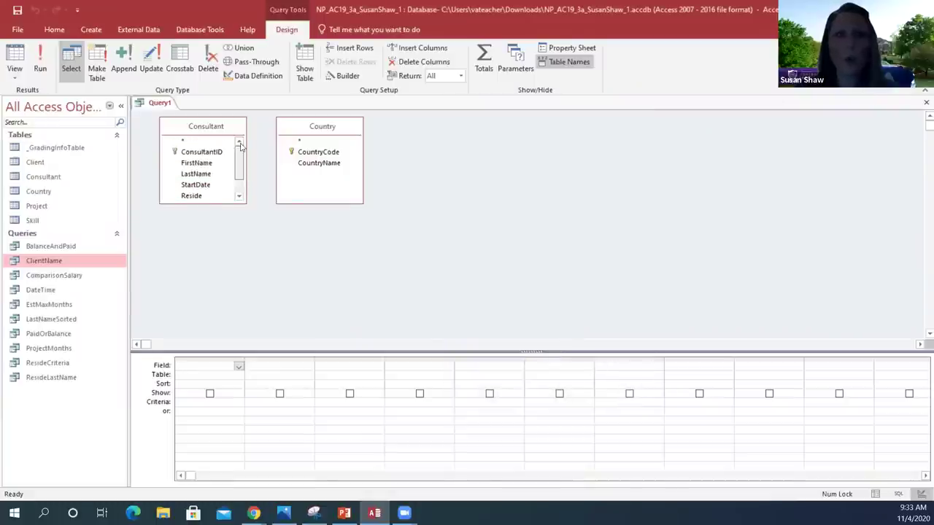
{"action": "left_click", "coordinate": [217, 204]}
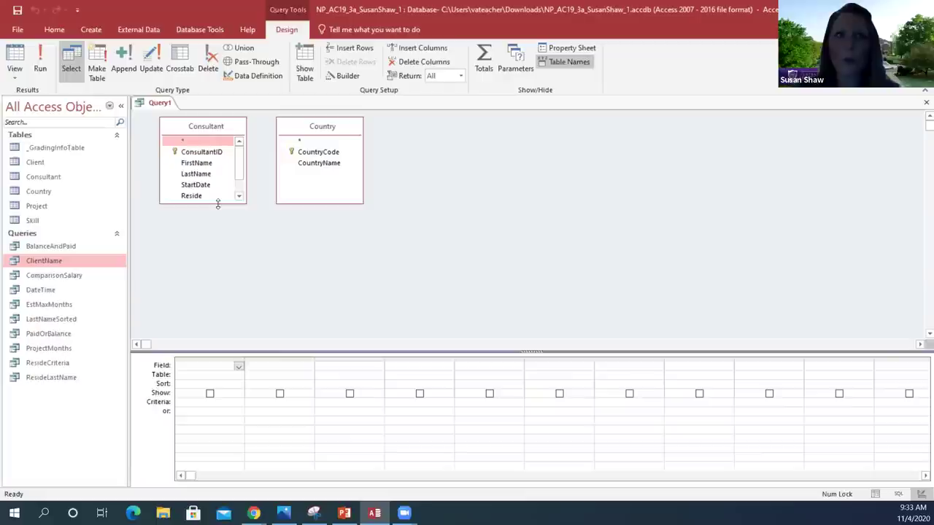
{"action": "left_click_drag", "start_coordinate": [218, 204], "coordinate": [218, 226]}
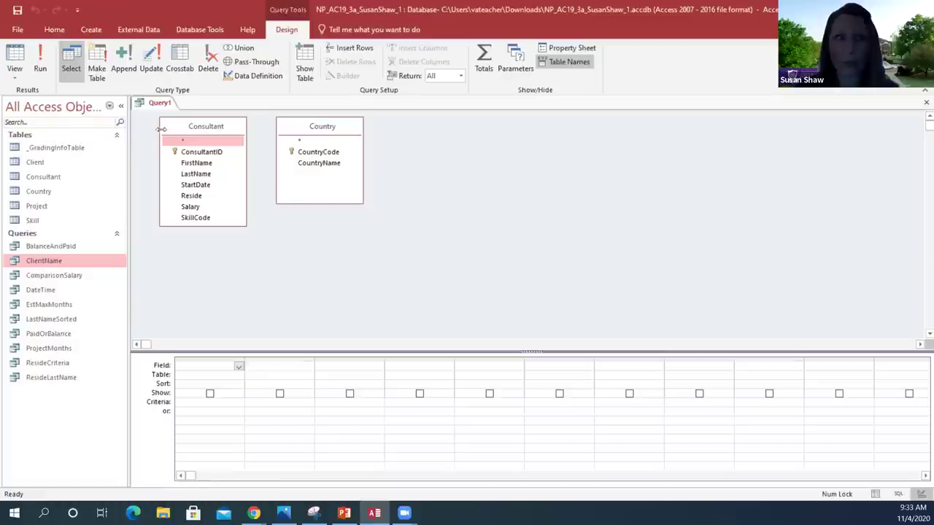
Add FirstName and LastName from Consultant and CountryName from Country to the query, and join Country's CountryCode to Consultant's Reside.
{"action": "double_click", "coordinate": [204, 164]}
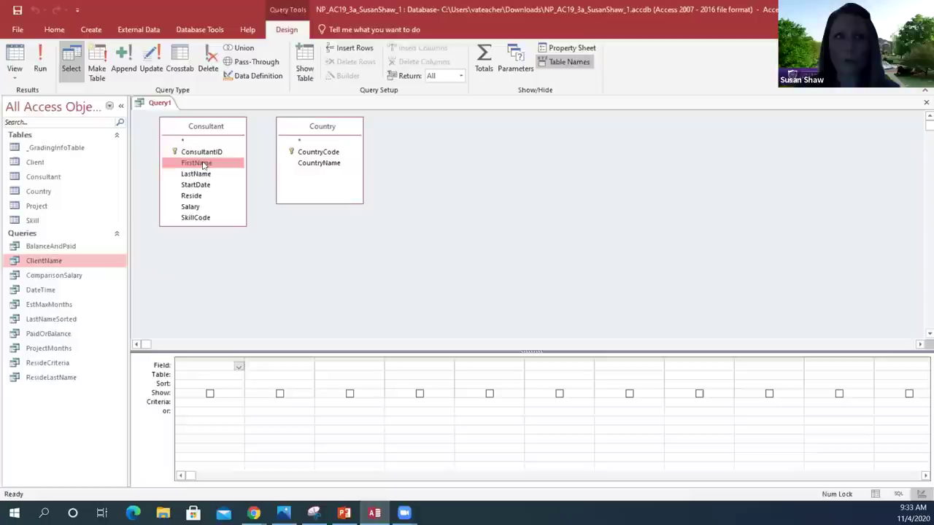
{"action": "double_click", "coordinate": [208, 174]}
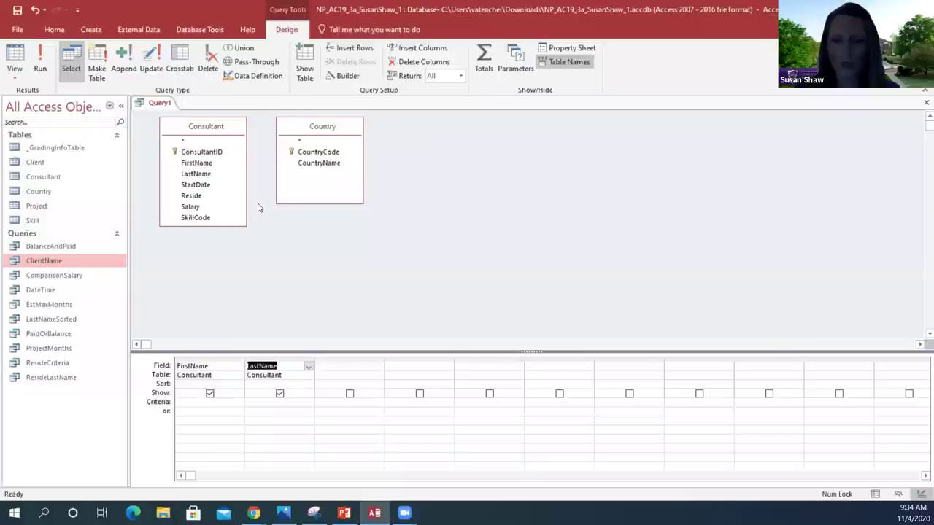
{"action": "left_click", "coordinate": [329, 165]}
{"action": "double_click", "coordinate": [329, 165]}
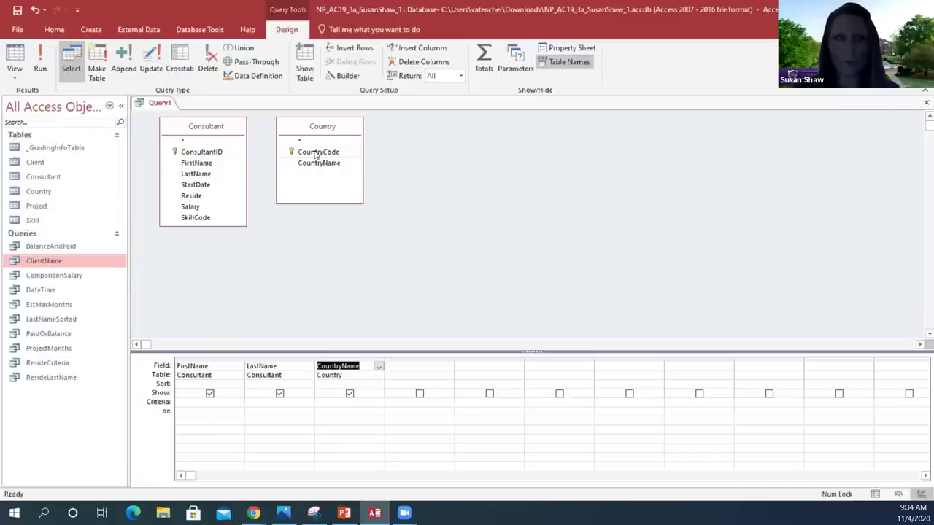
{"action": "left_click_drag", "start_coordinate": [315, 153], "coordinate": [196, 198]}
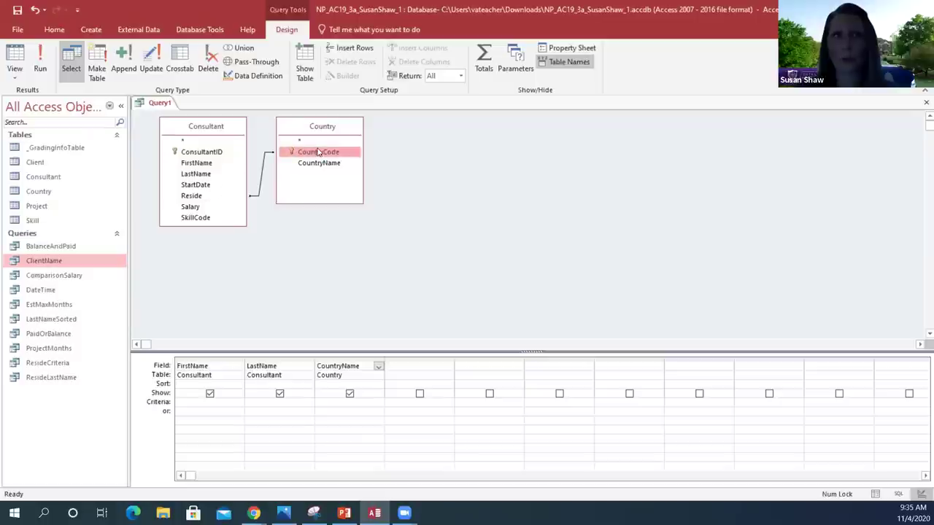
Save the new query under the name Country-Consultant.
{"action": "left_click", "coordinate": [17, 10]}
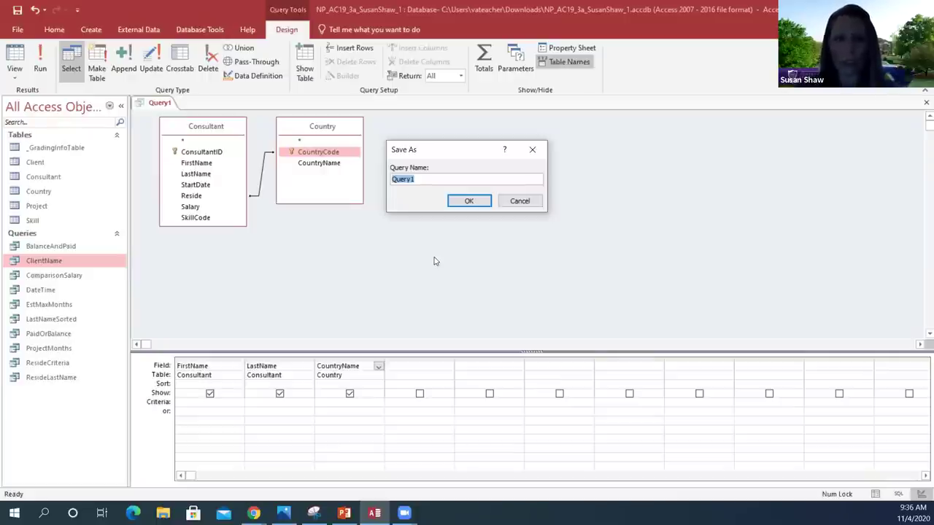
{"action": "type", "text": "Country"}
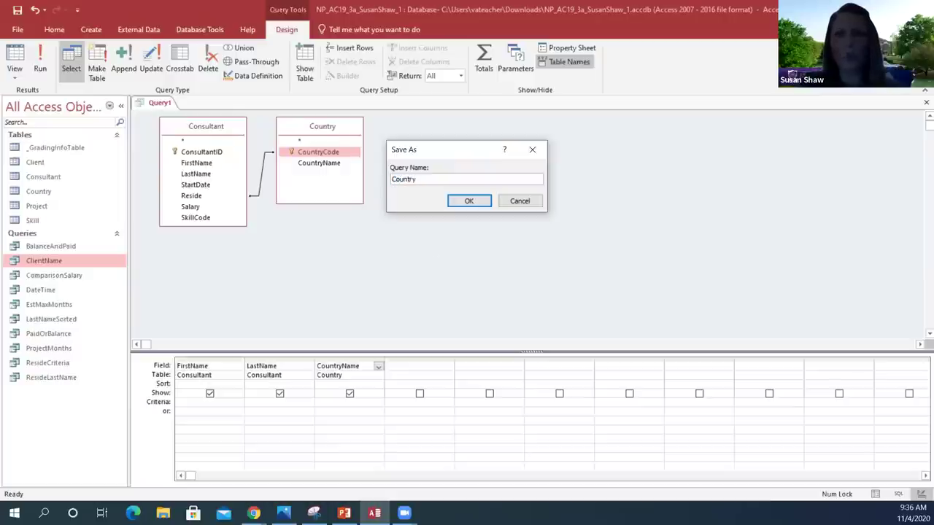
{"action": "type", "text": "-"}
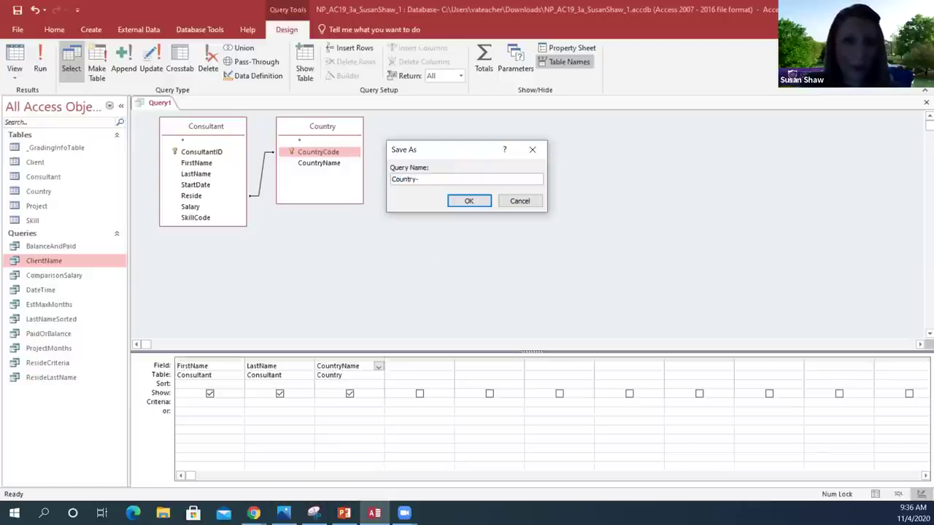
{"action": "type", "text": "Consul"}
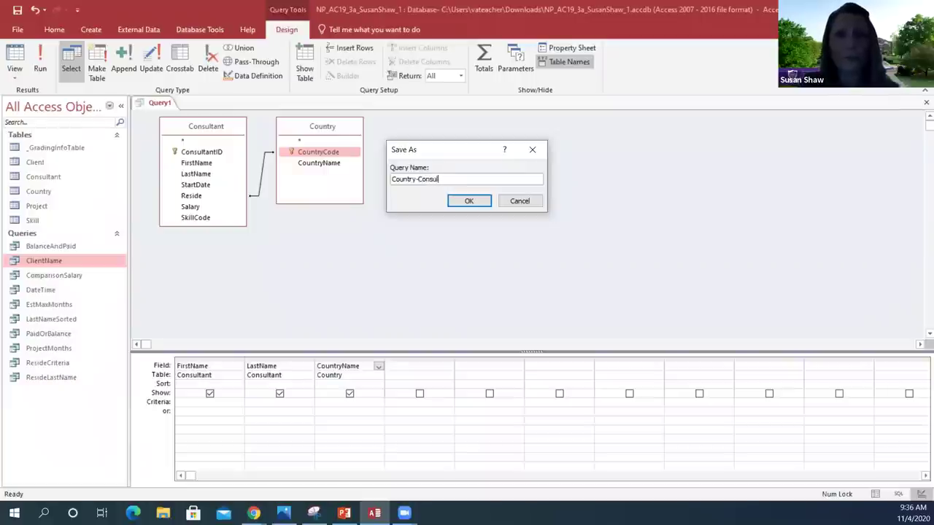
{"action": "type", "text": "tant"}
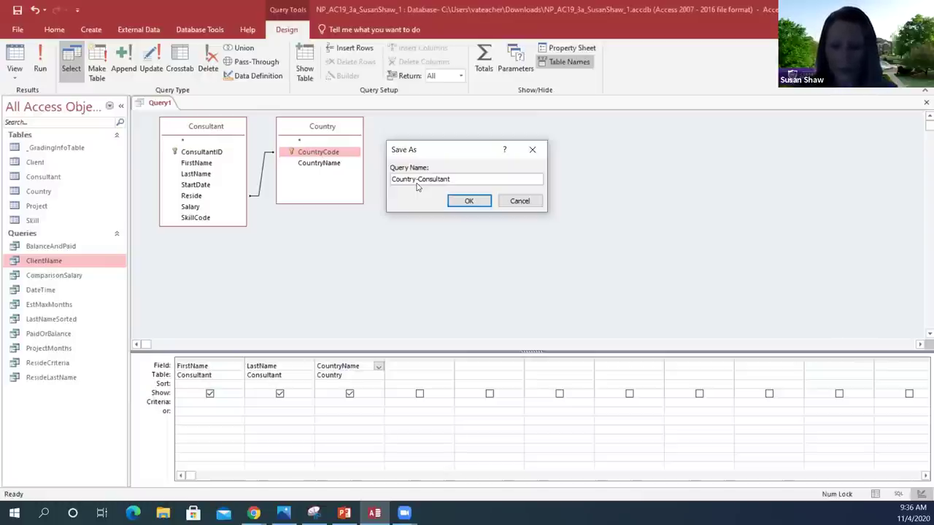
{"action": "left_click", "coordinate": [481, 202]}
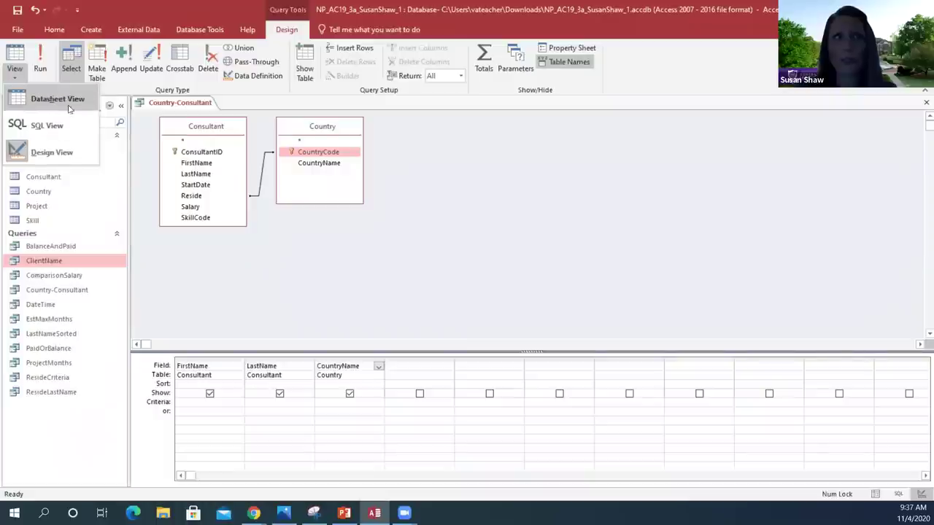
Display the records of the Country-Consultant query in Datasheet view and close the query.
{"action": "left_click", "coordinate": [67, 98]}
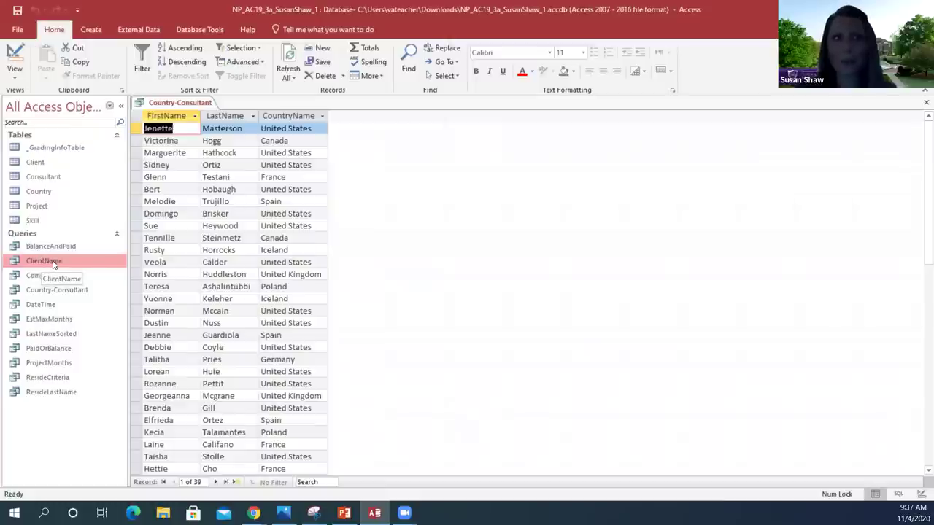
{"action": "left_click", "coordinate": [88, 261]}
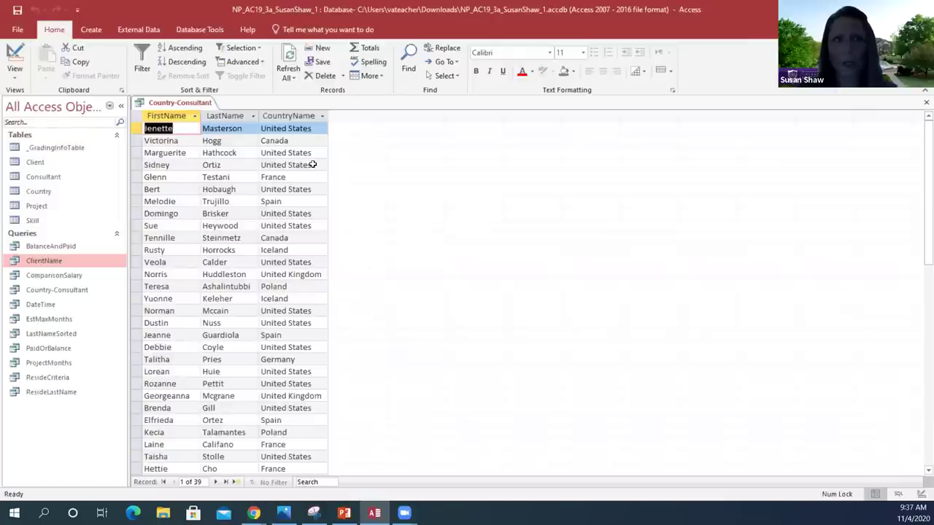
{"action": "left_click", "coordinate": [926, 103]}
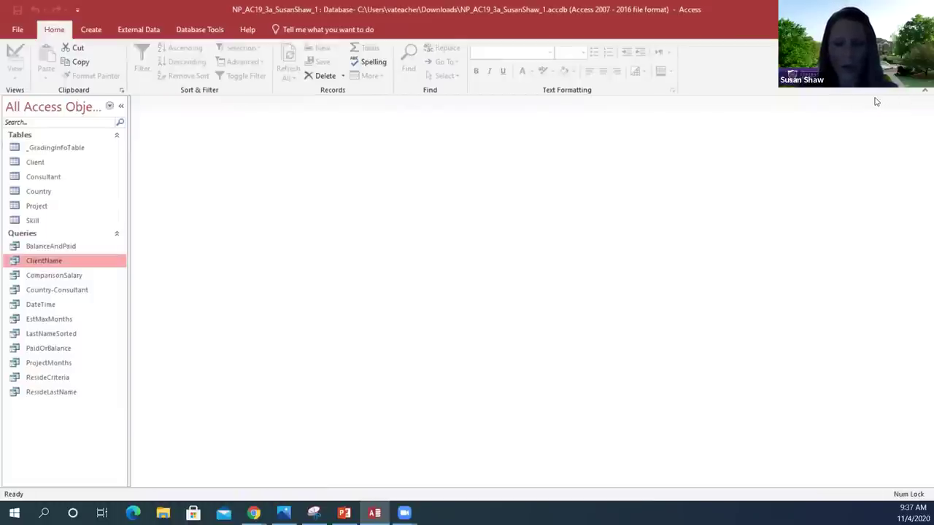
Set the Months criterion to =2 in the design of the ProjectMonths query, and check its records before closing it.
{"action": "right_click", "coordinate": [60, 367]}
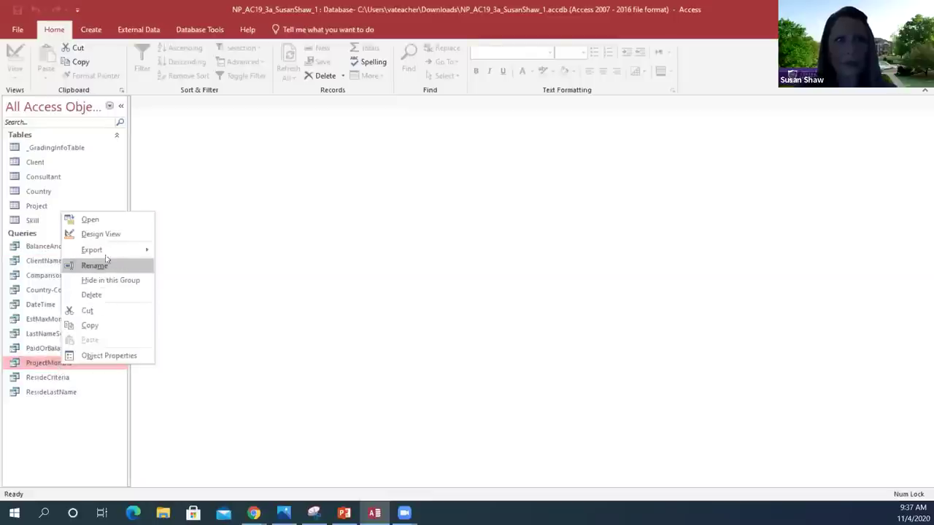
{"action": "left_click", "coordinate": [102, 234]}
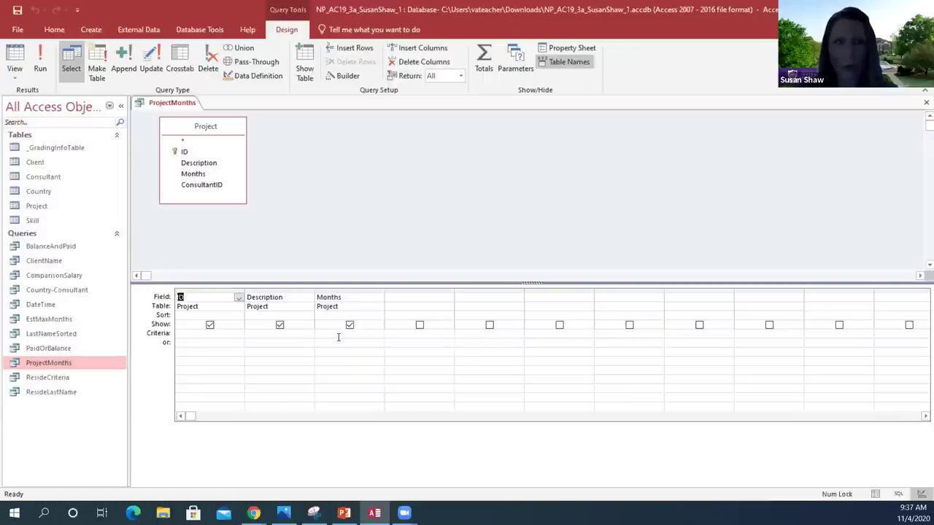
{"action": "left_click", "coordinate": [338, 335]}
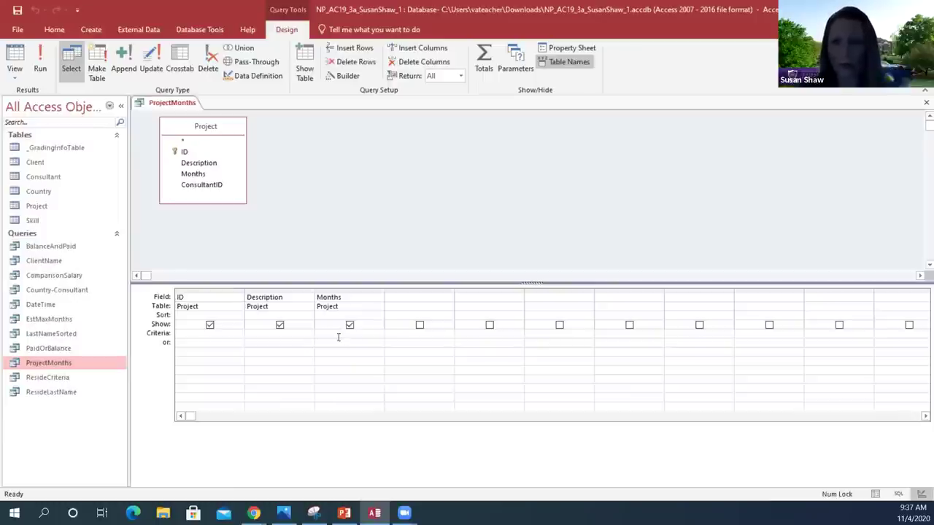
{"action": "type", "text": "=2"}
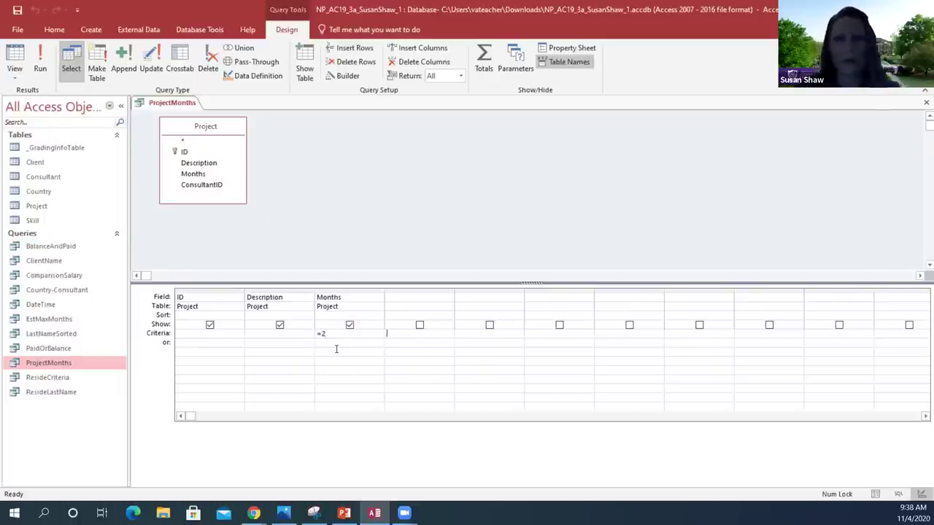
{"action": "double_click", "coordinate": [49, 363]}
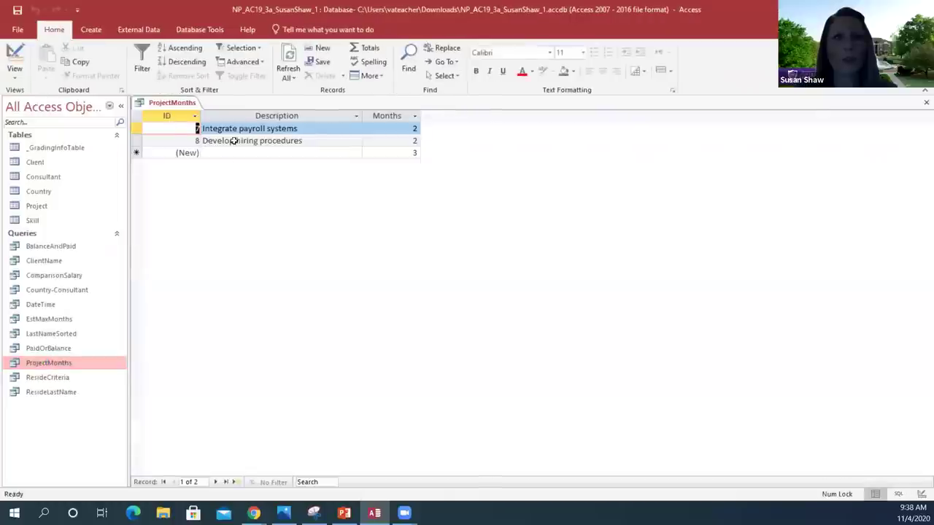
{"action": "left_click", "coordinate": [923, 104]}
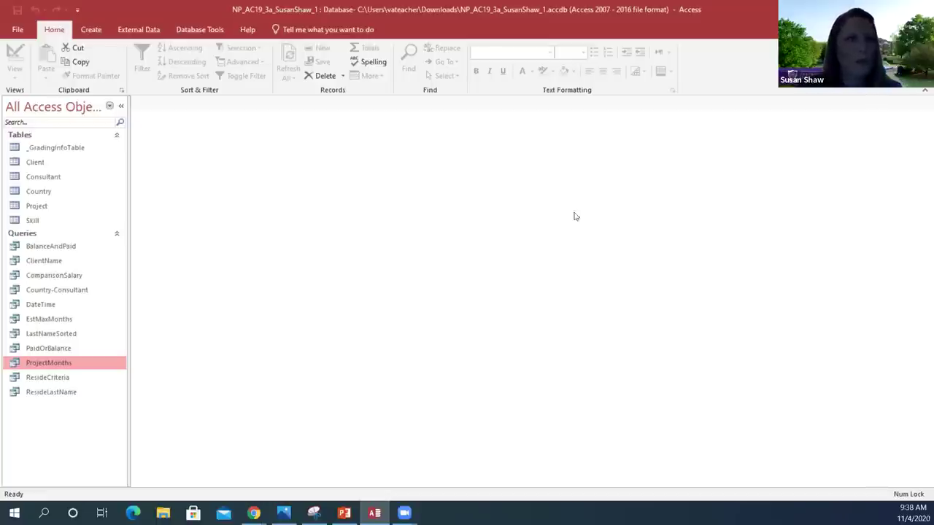
Add the calculated field MaxMonths: [Months]+3 after the Months field in the design of the EstMaxMonths query.
{"action": "right_click", "coordinate": [53, 323]}
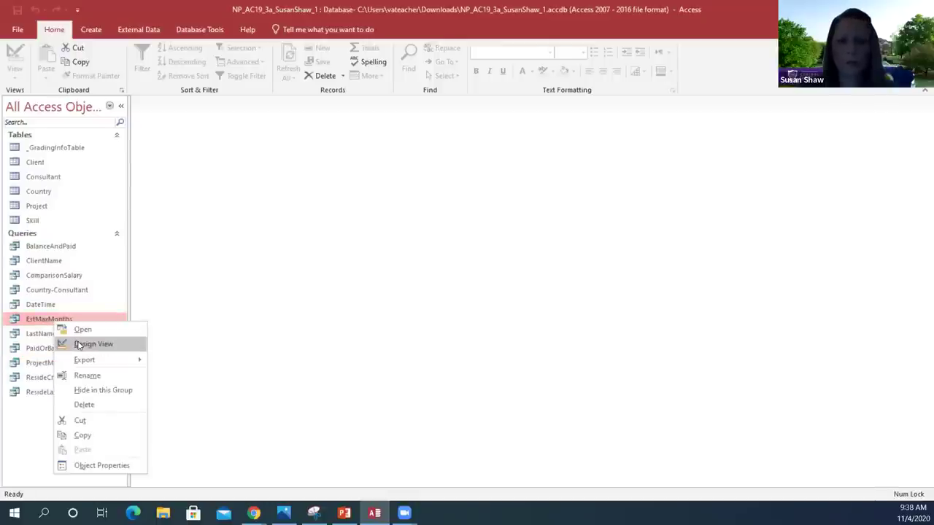
{"action": "left_click", "coordinate": [79, 345]}
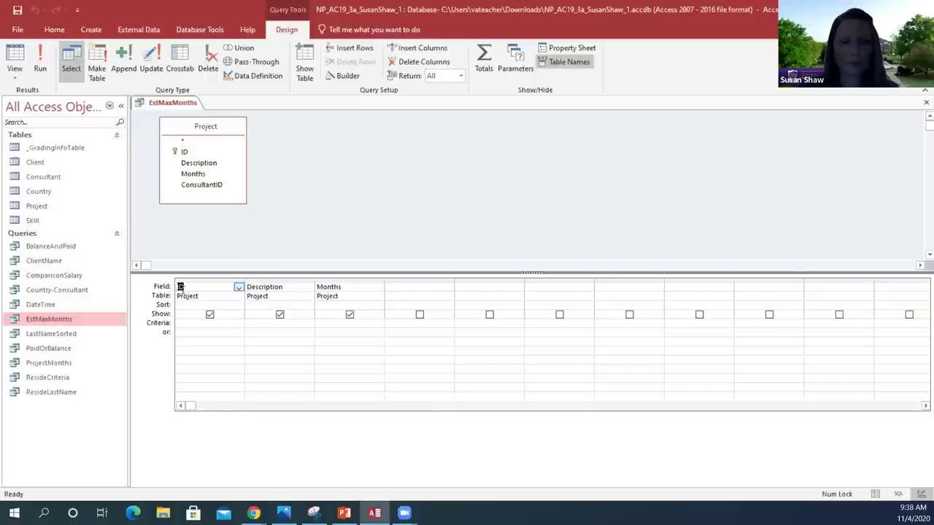
{"action": "left_click", "coordinate": [393, 290]}
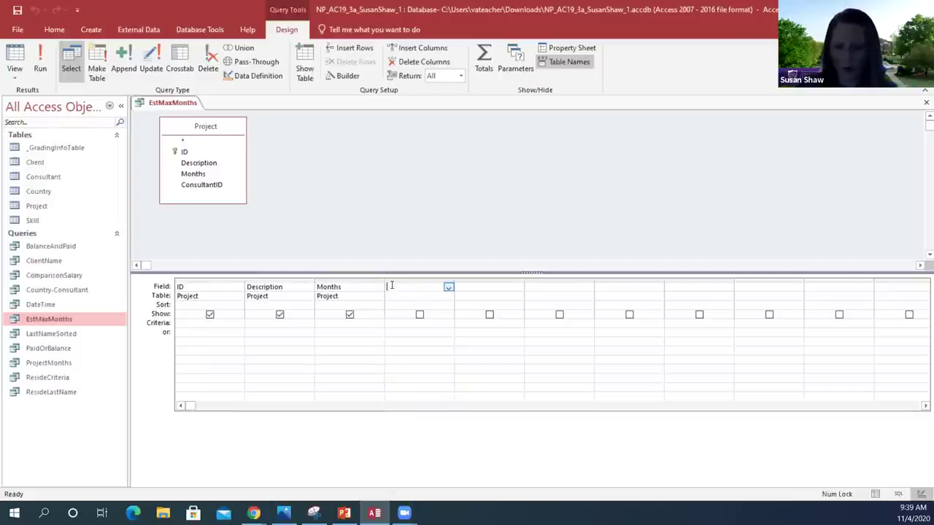
{"action": "type", "text": "Max"}
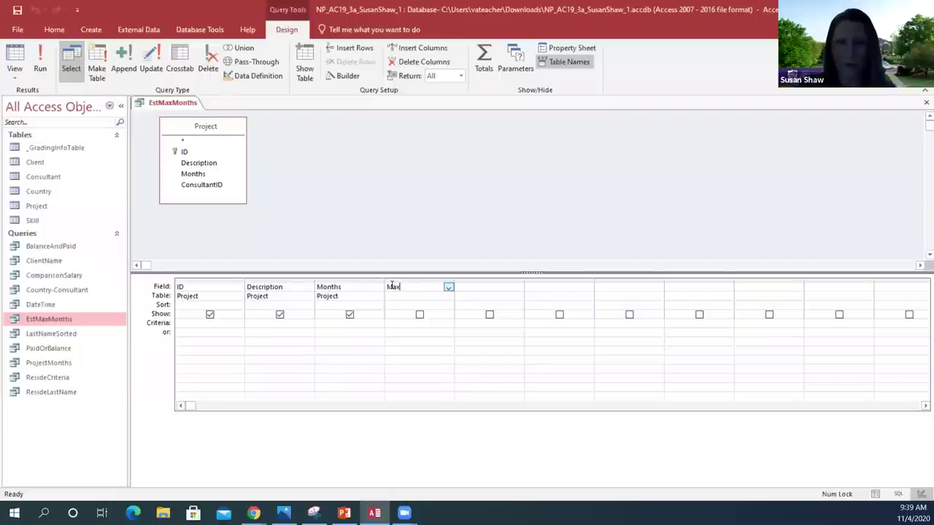
{"action": "type", "text": "Months"}
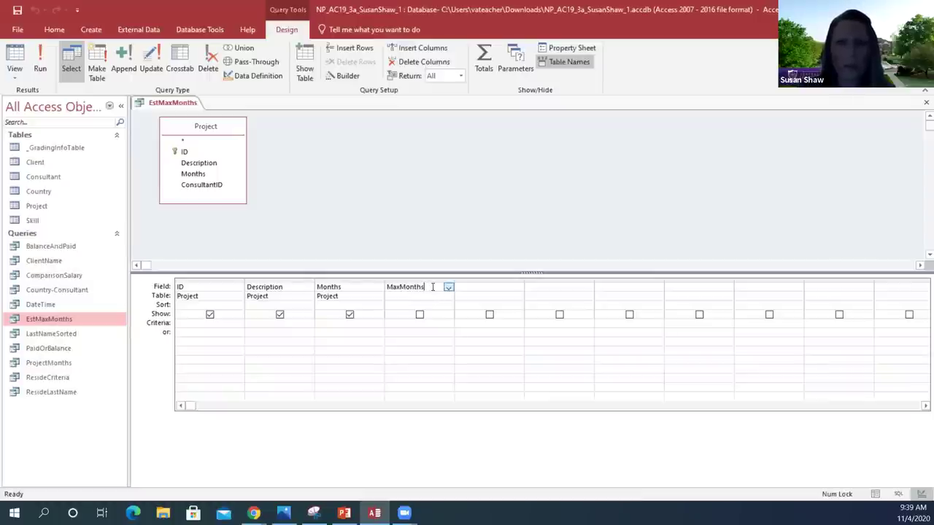
{"action": "type", "text": ":"}
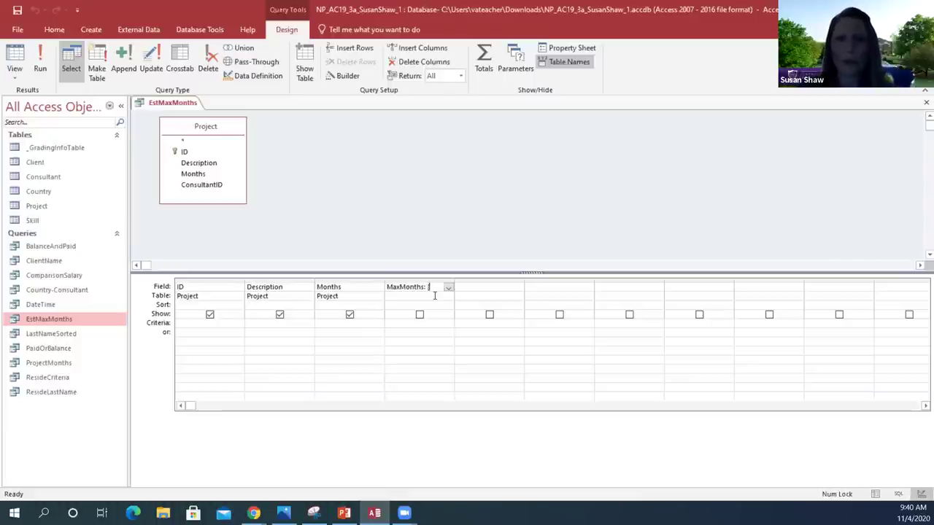
{"action": "type", "text": "["}
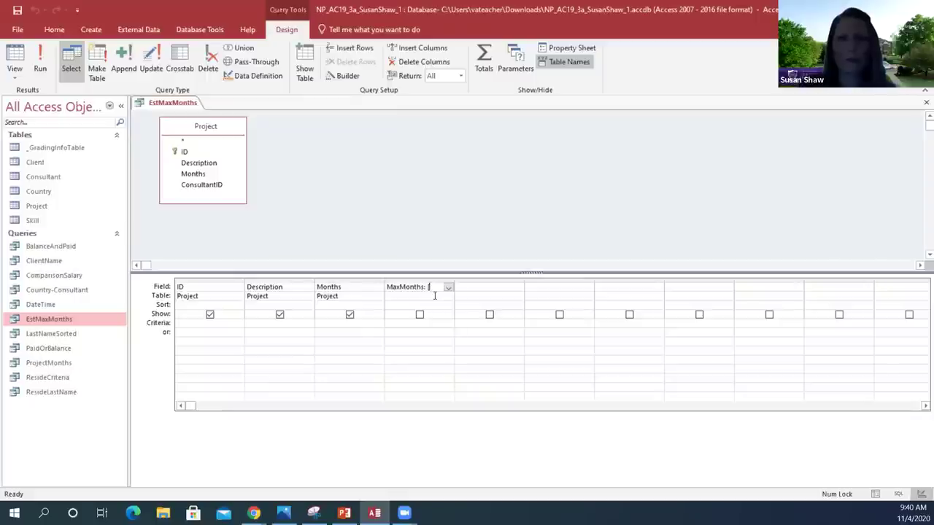
{"action": "type", "text": "Months]"}
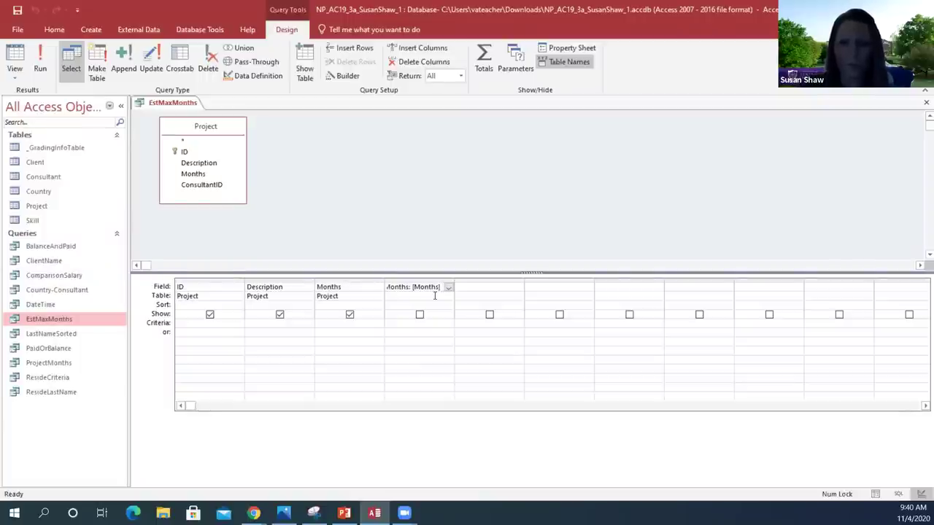
{"action": "type", "text": "+3"}
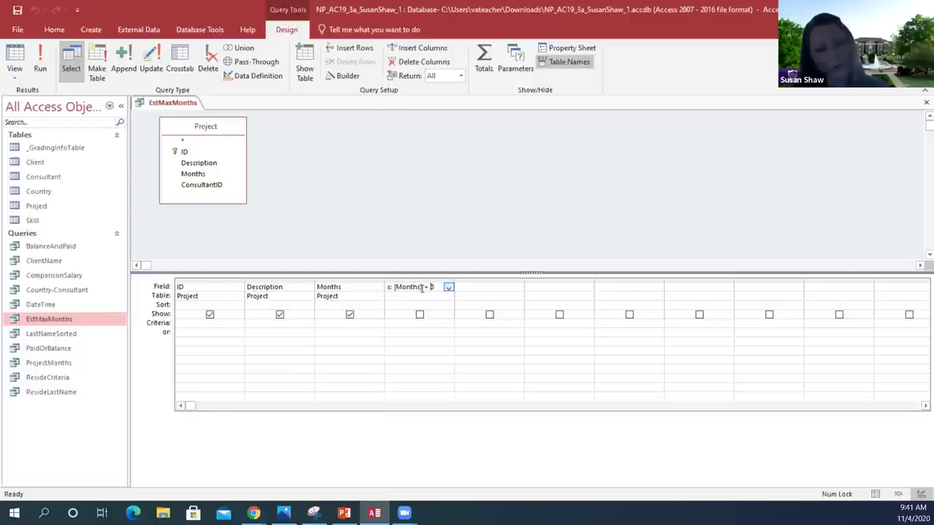
{"action": "left_click", "coordinate": [483, 286]}
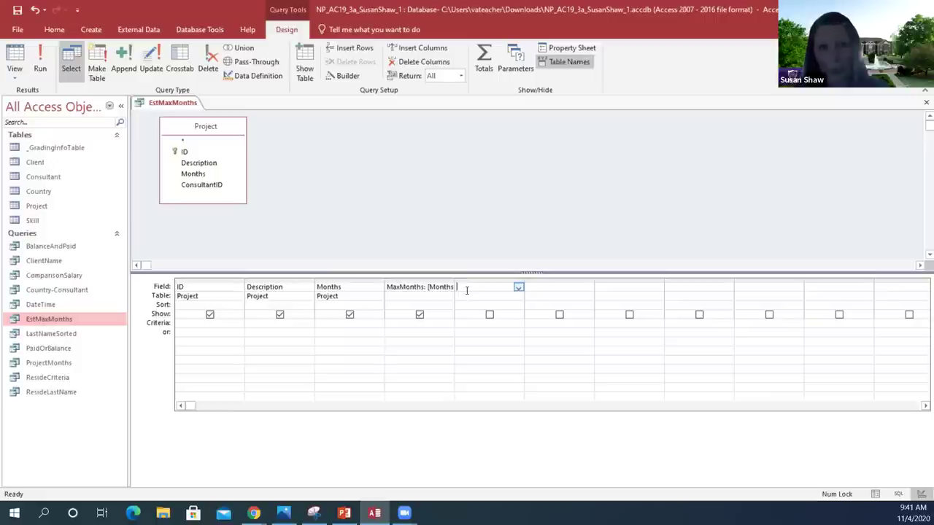
Save the EstMaxMonths query, open it to view its records, and close it.
{"action": "left_click", "coordinate": [14, 13]}
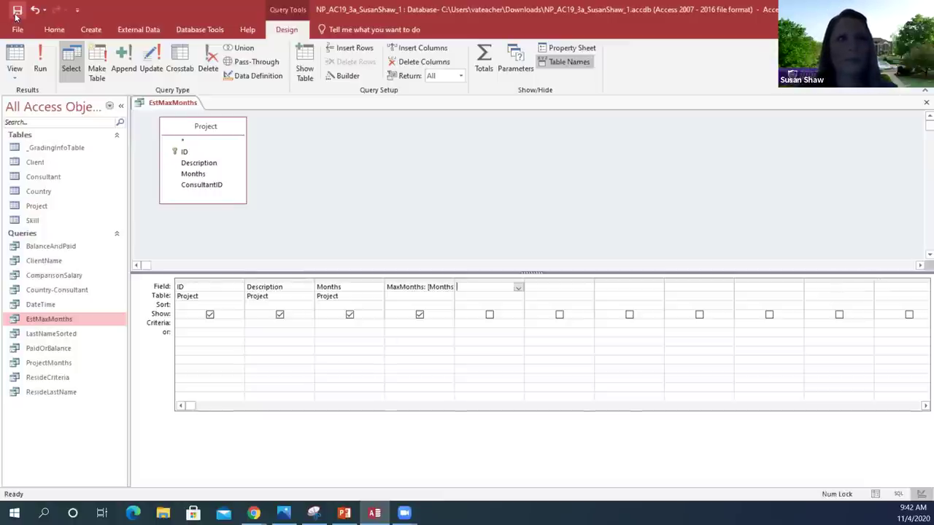
{"action": "double_click", "coordinate": [48, 318]}
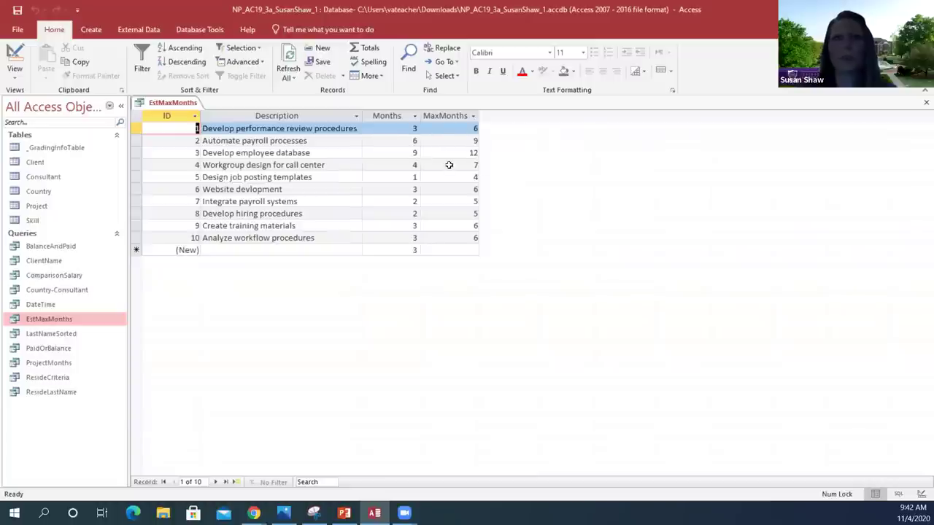
{"action": "left_click", "coordinate": [924, 105]}
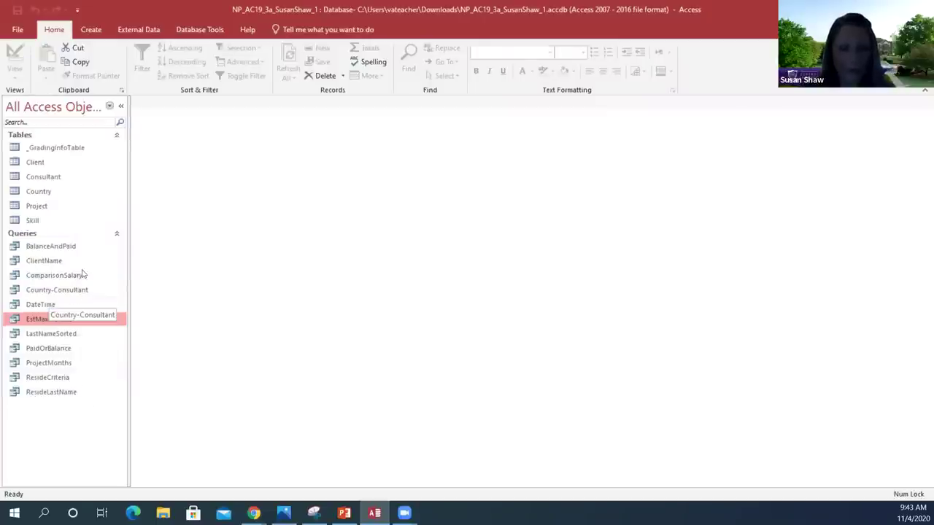
Open the Consultant table in Datasheet view and select all of its records.
{"action": "left_click", "coordinate": [39, 179]}
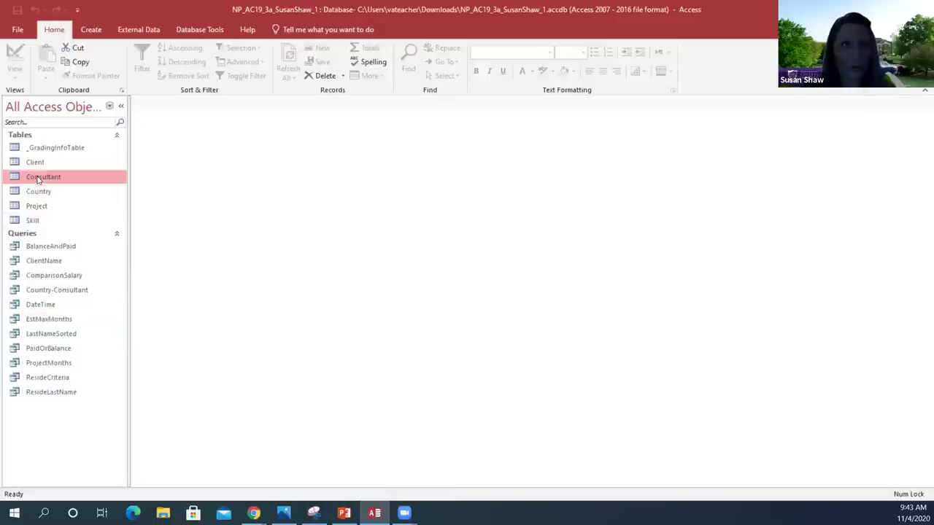
{"action": "double_click", "coordinate": [39, 180]}
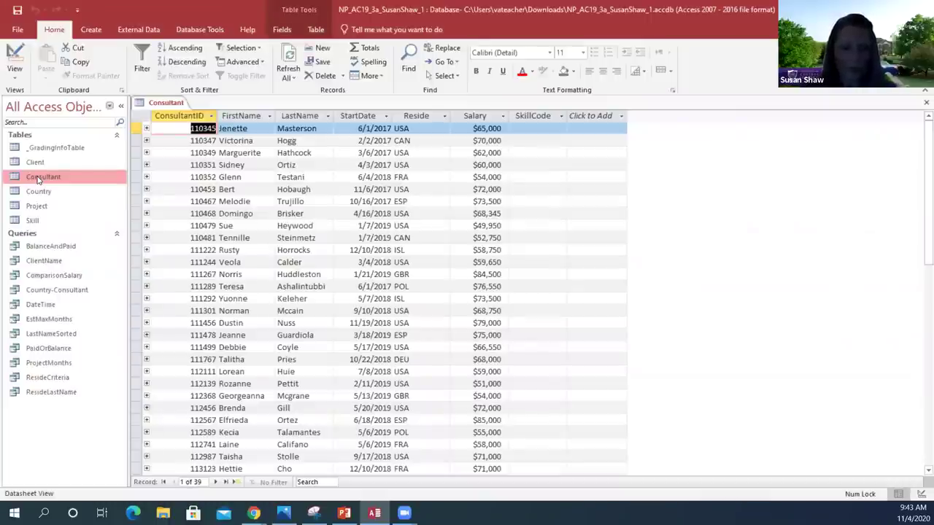
{"action": "left_click", "coordinate": [138, 105]}
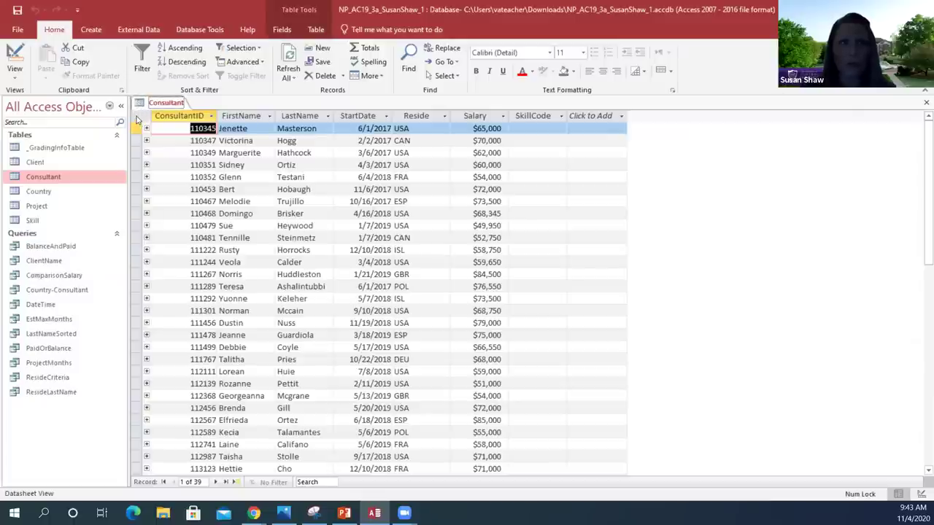
{"action": "left_click", "coordinate": [138, 117]}
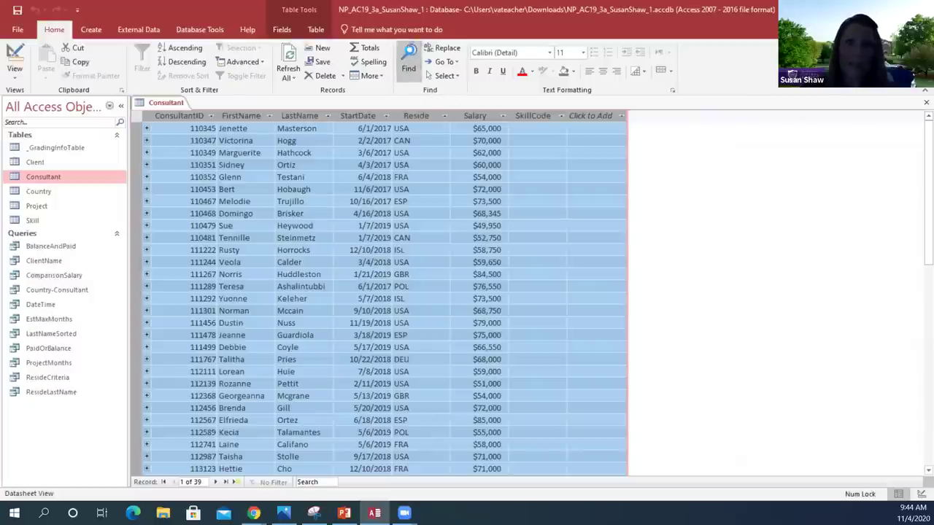
Replace all occurrences of the specified consultant's first name in the Consultant table with the shorter first name, matching the whole field.
{"action": "left_click", "coordinate": [409, 52]}
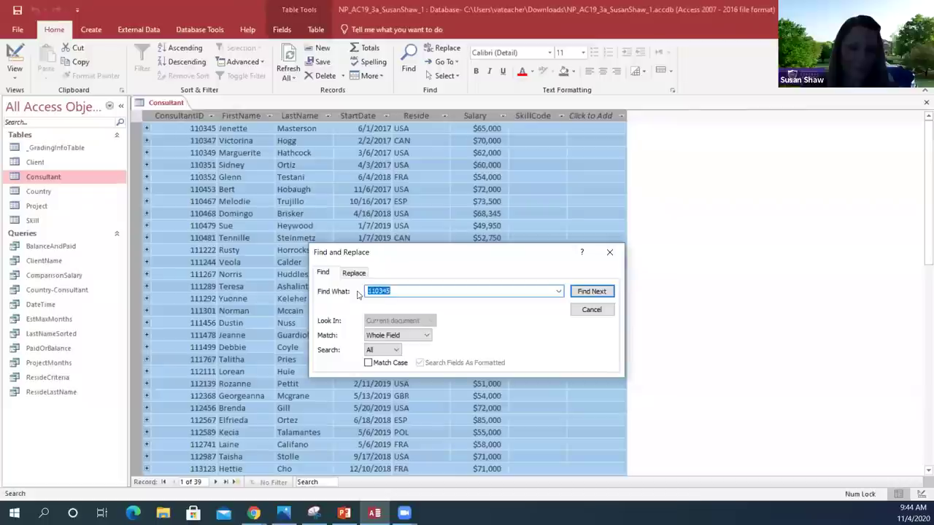
{"action": "left_click", "coordinate": [354, 274]}
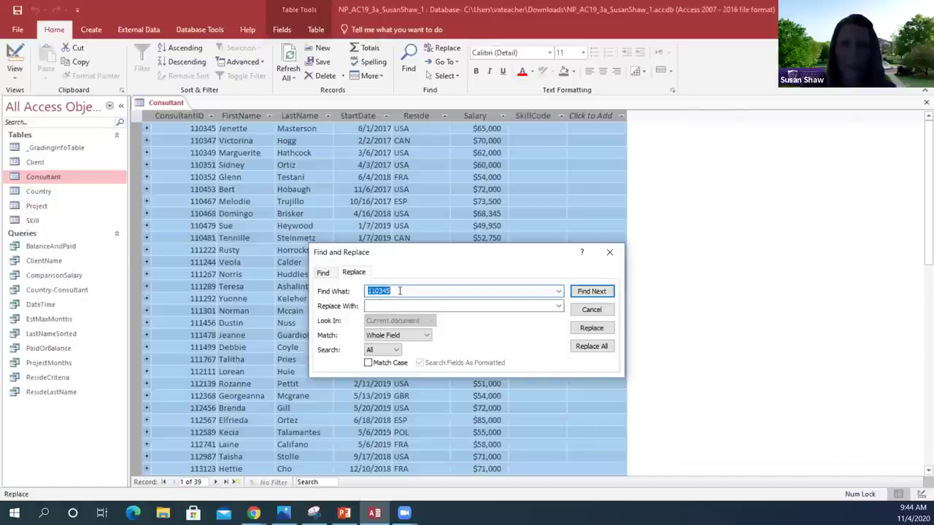
{"action": "type", "text": "Georgeanna"}
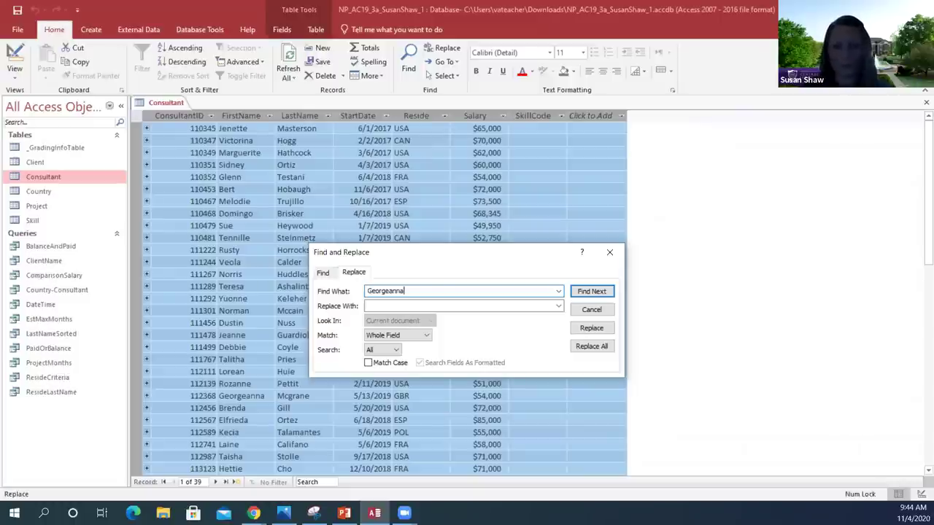
{"action": "left_click", "coordinate": [379, 306]}
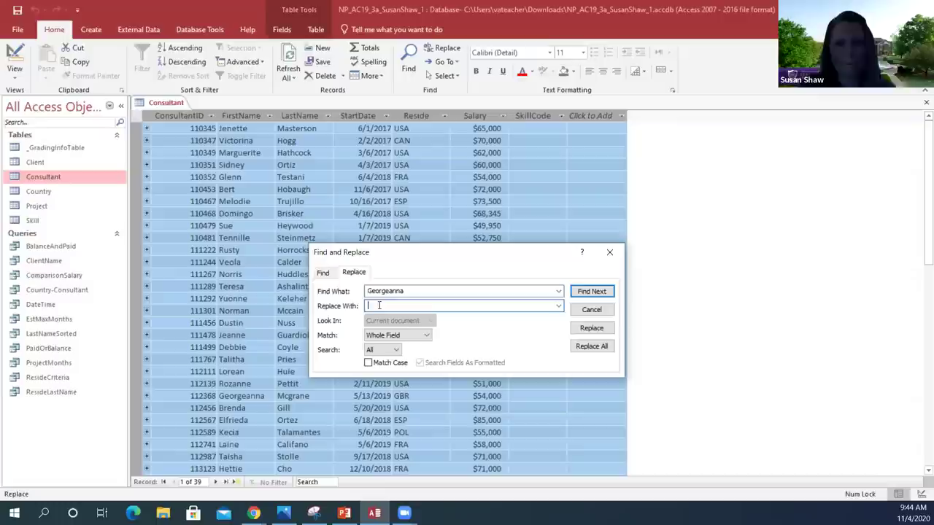
{"action": "type", "text": "Gina"}
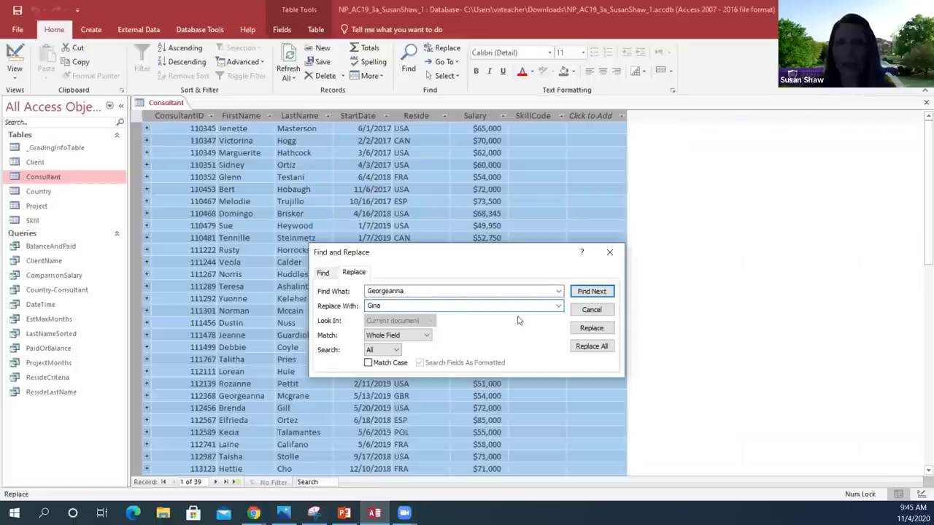
{"action": "left_click", "coordinate": [592, 347]}
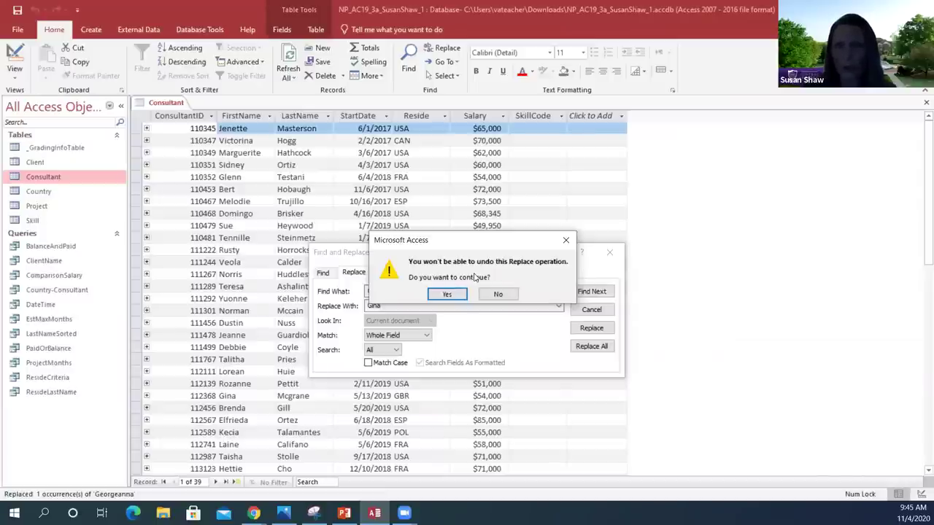
{"action": "left_click", "coordinate": [453, 294]}
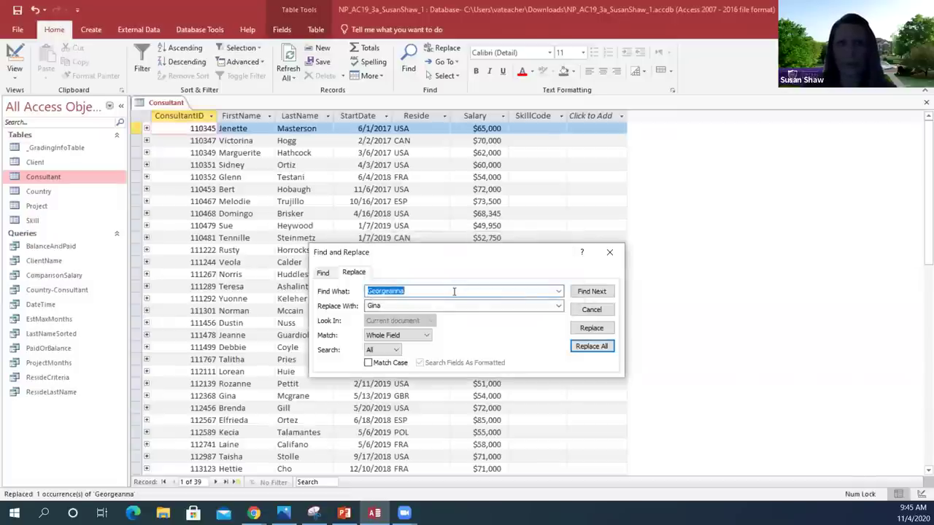
Run the same first-name replacement once more to check for remaining matches, and save and close the Consultant table.
{"action": "left_click", "coordinate": [600, 347]}
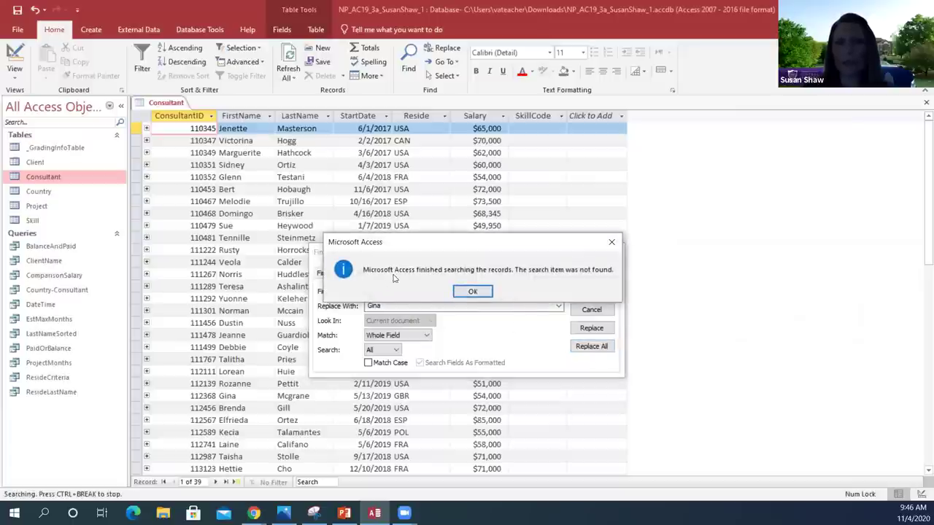
{"action": "left_click", "coordinate": [482, 291]}
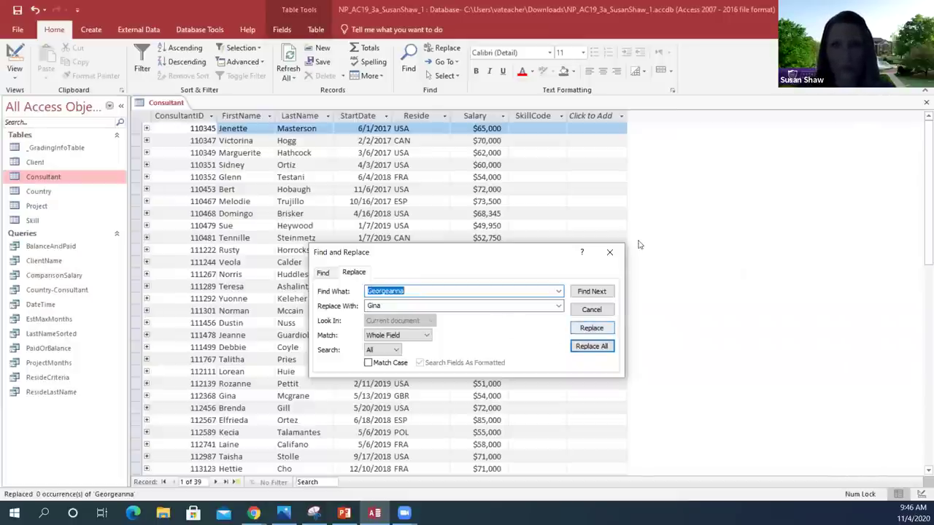
{"action": "left_click", "coordinate": [610, 252]}
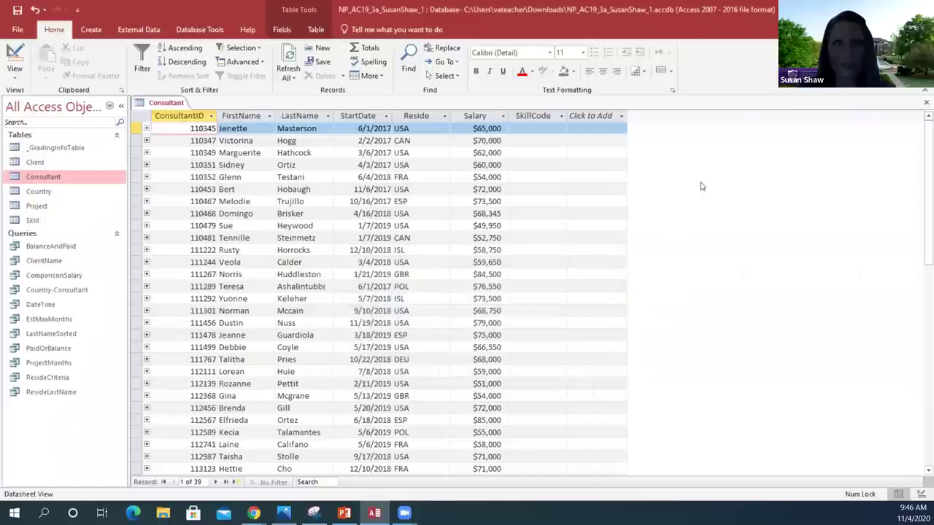
{"action": "left_click", "coordinate": [16, 10]}
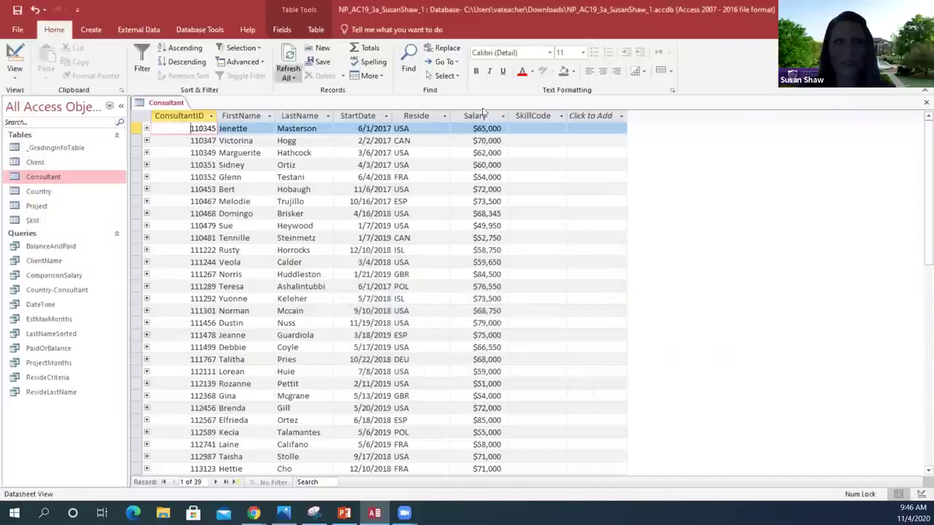
{"action": "left_click", "coordinate": [926, 104]}
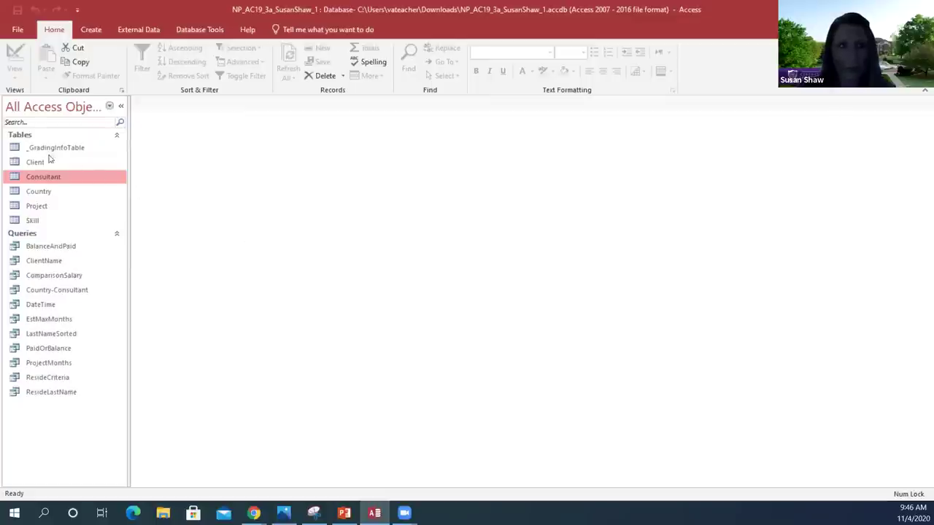
Open the Country table in Datasheet view and format the entire datasheet in Arial at font size 10.
{"action": "left_click", "coordinate": [41, 193]}
{"action": "double_click", "coordinate": [40, 193]}
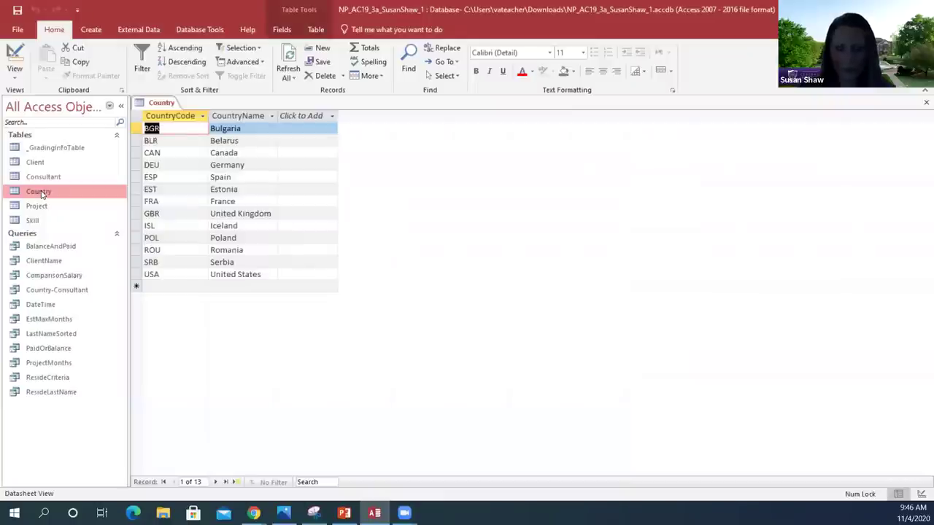
{"action": "left_click", "coordinate": [138, 118]}
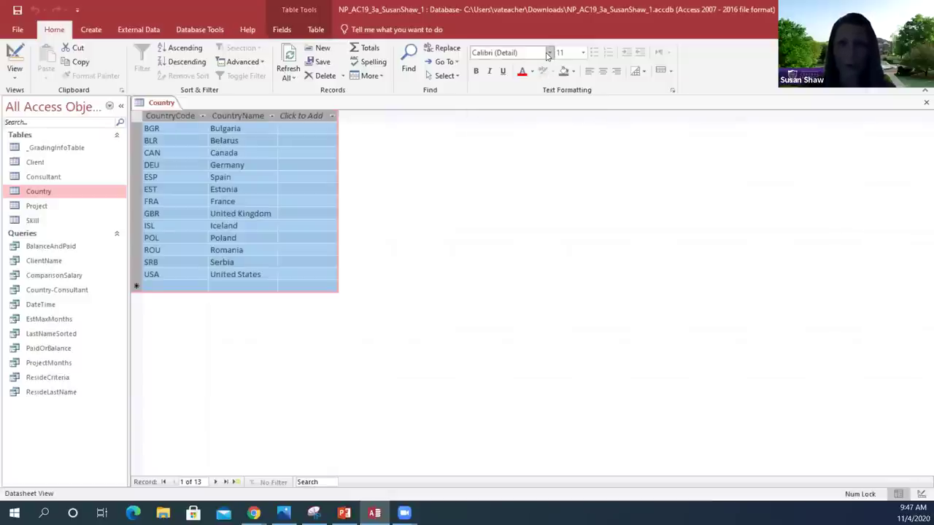
{"action": "left_click", "coordinate": [550, 53]}
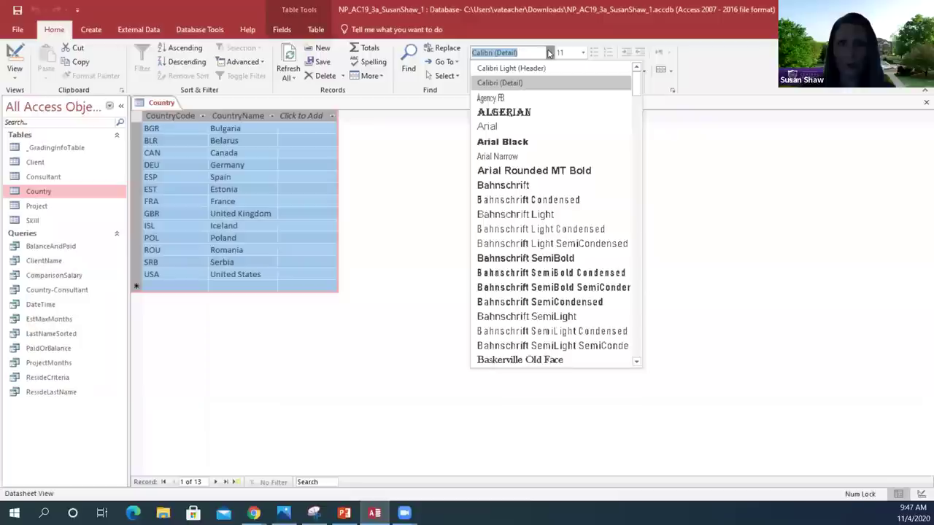
{"action": "left_click", "coordinate": [489, 126]}
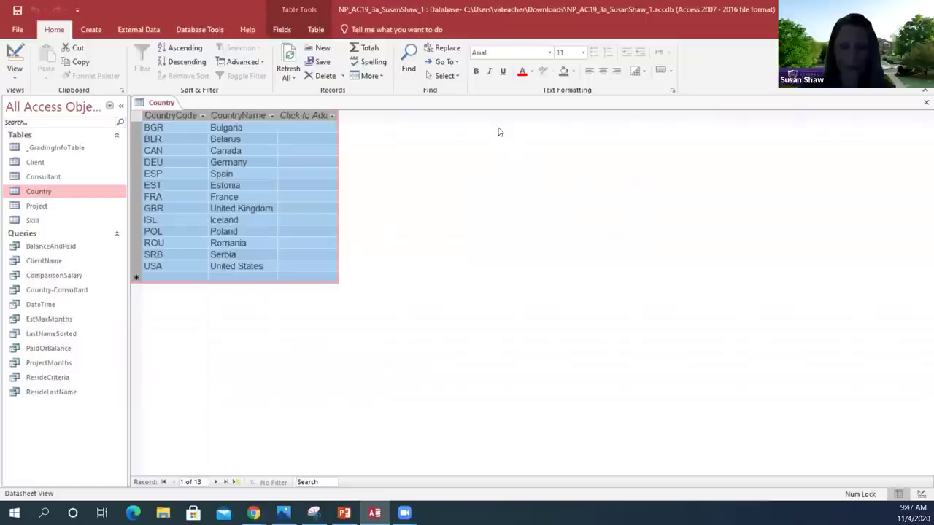
{"action": "left_click", "coordinate": [564, 53]}
{"action": "type", "text": "10"}
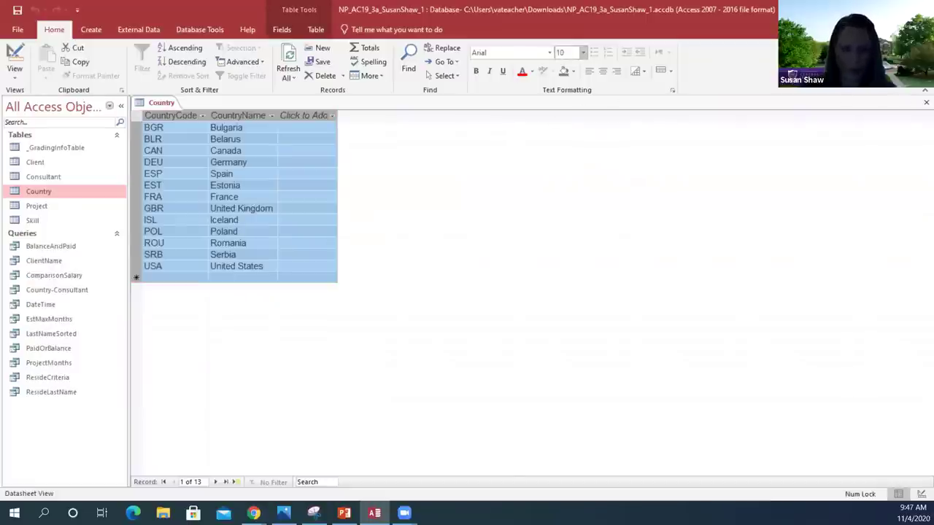
{"action": "key", "text": "Return"}
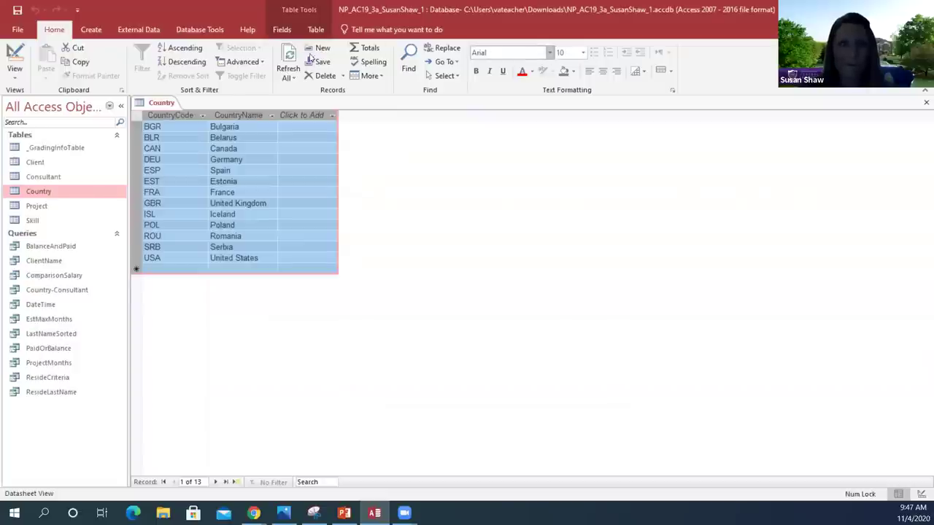
Sort the Country table's records in ascending order by CountryName, and save and close the table.
{"action": "left_click", "coordinate": [241, 116]}
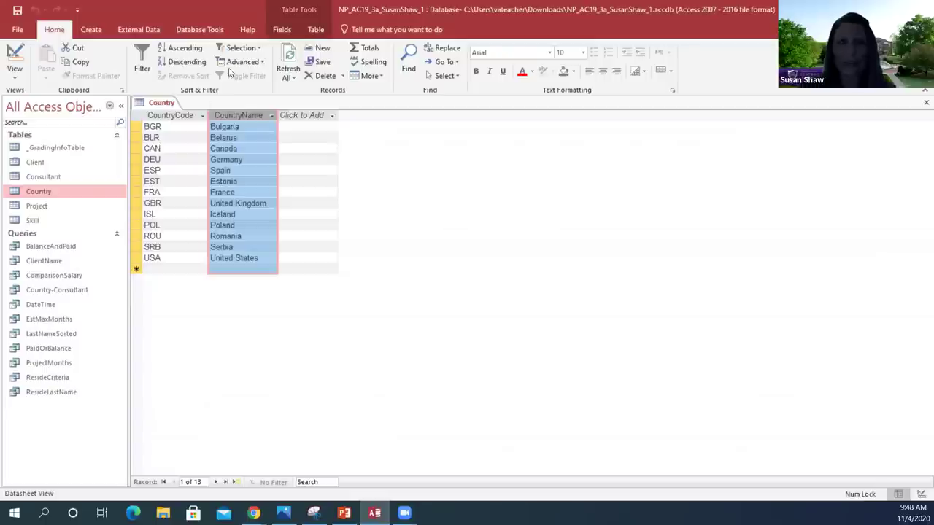
{"action": "left_click", "coordinate": [183, 50]}
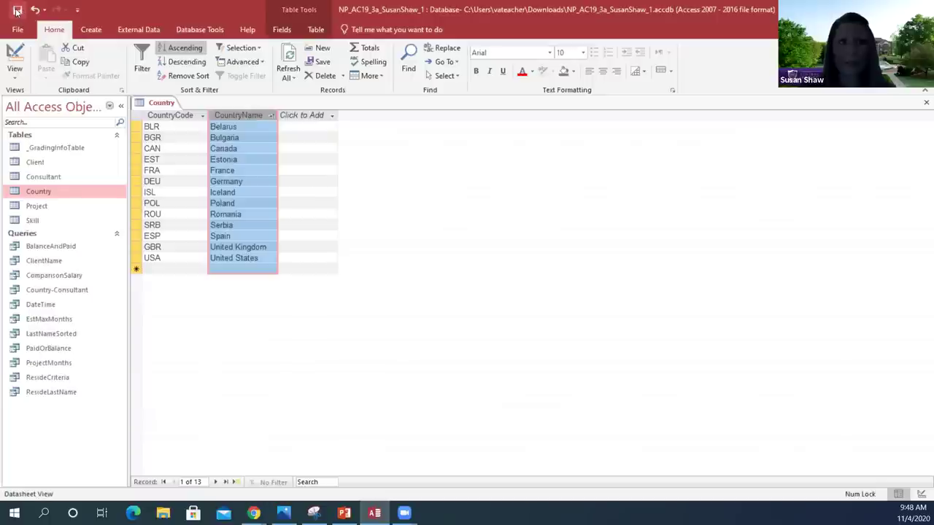
{"action": "left_click", "coordinate": [925, 104]}
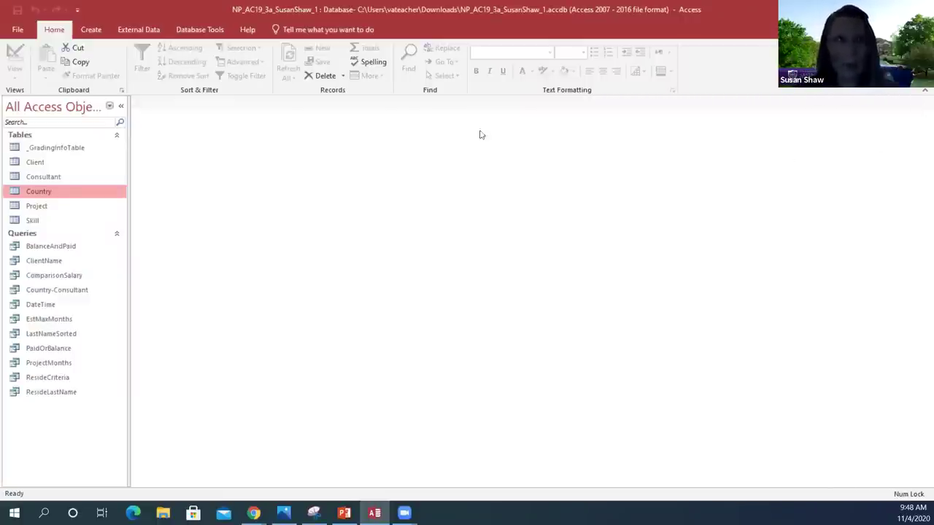
Open the Client table in Design view and go to the Expression property of the Calculation field.
{"action": "right_click", "coordinate": [36, 162]}
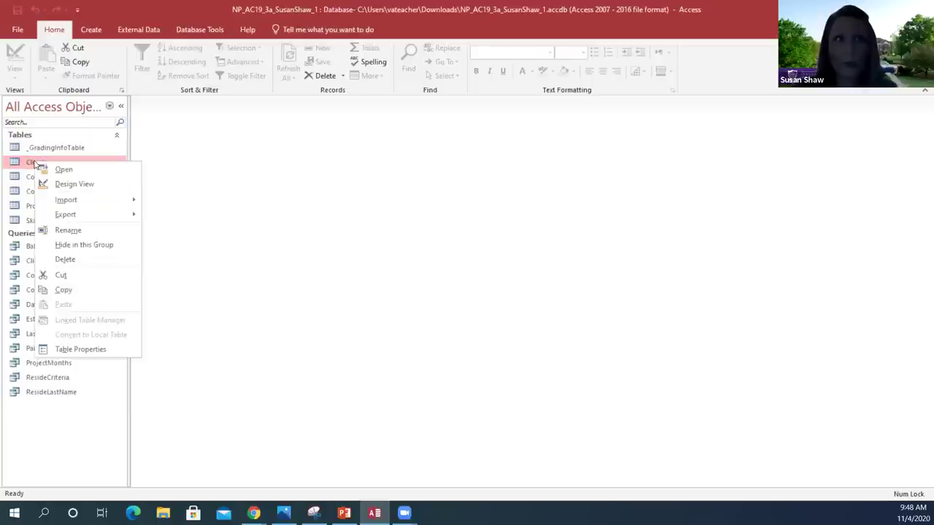
{"action": "left_click", "coordinate": [82, 184]}
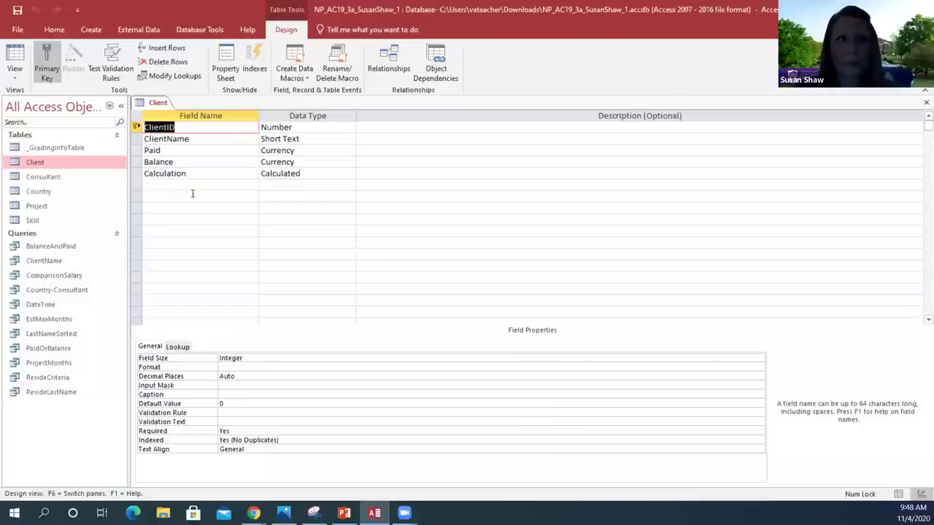
{"action": "left_click", "coordinate": [139, 173]}
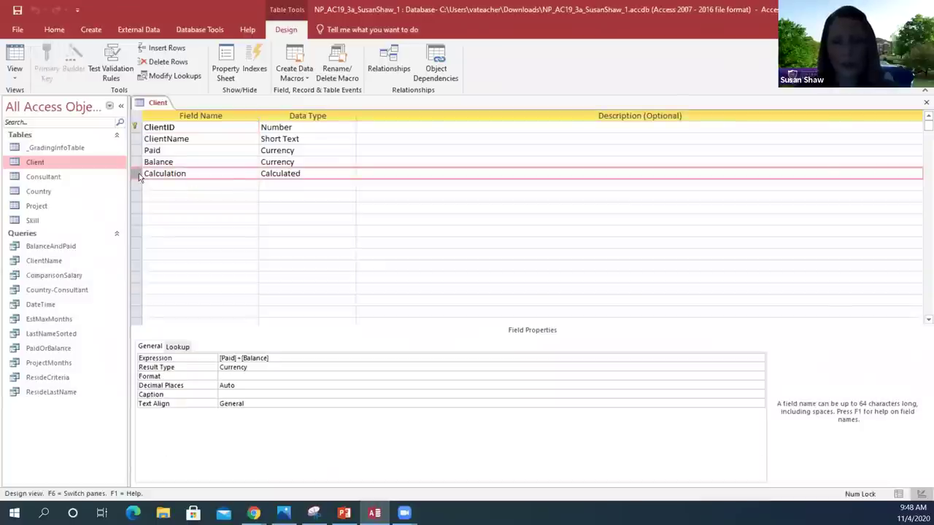
{"action": "left_click", "coordinate": [240, 359]}
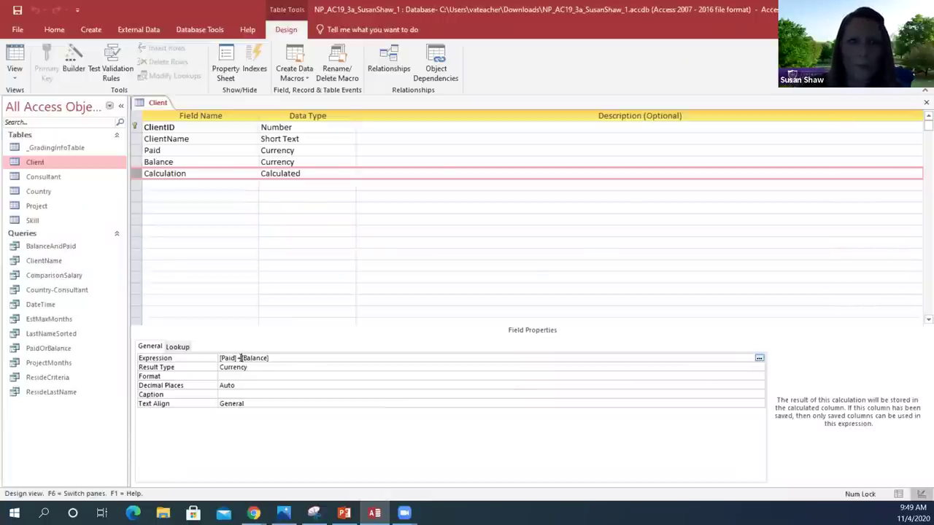
{"action": "left_click", "coordinate": [759, 358]}
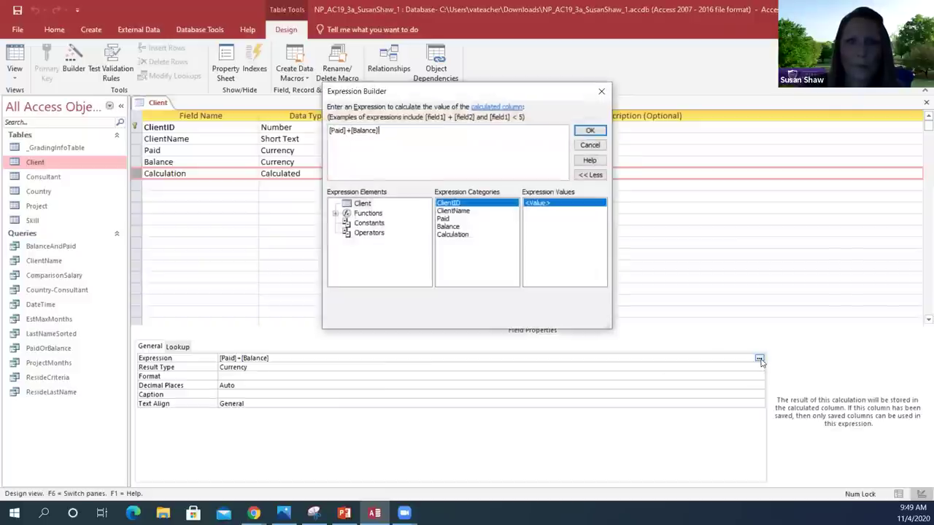
{"action": "left_click", "coordinate": [350, 131]}
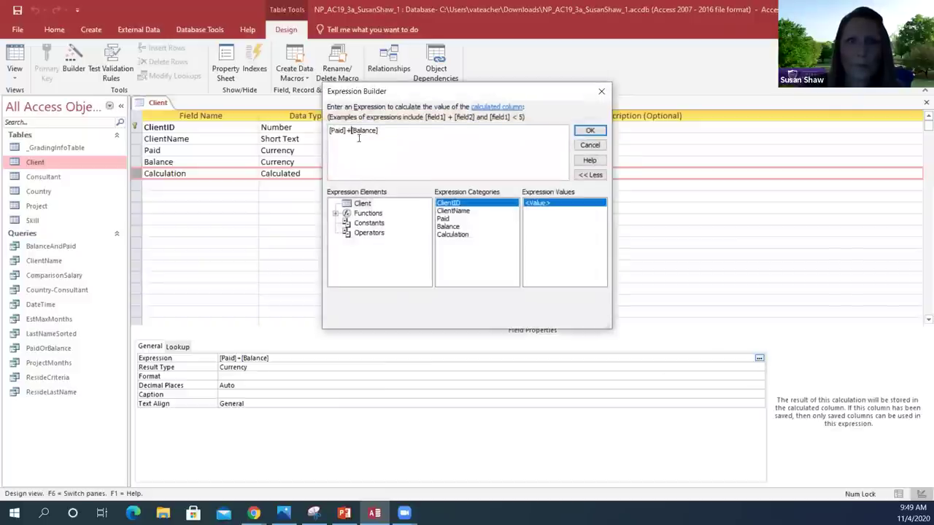
{"action": "left_click", "coordinate": [601, 91]}
Set the Calculation field's expression to [Paid]-[Balance], and save and close the Client table.
{"action": "left_click", "coordinate": [238, 357]}
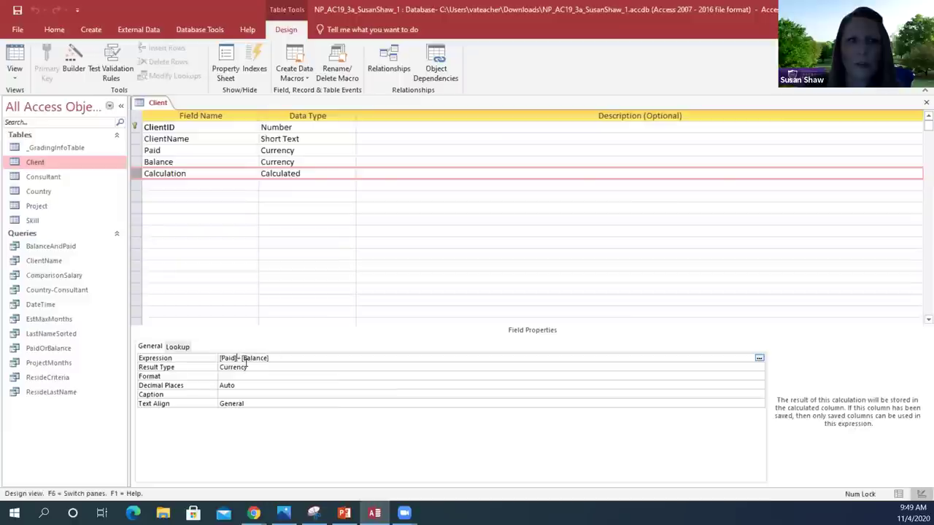
{"action": "key", "text": "BackSpace"}
{"action": "key", "text": "BackSpace"}
{"action": "type", "text": "-"}
{"action": "key", "text": "Return"}
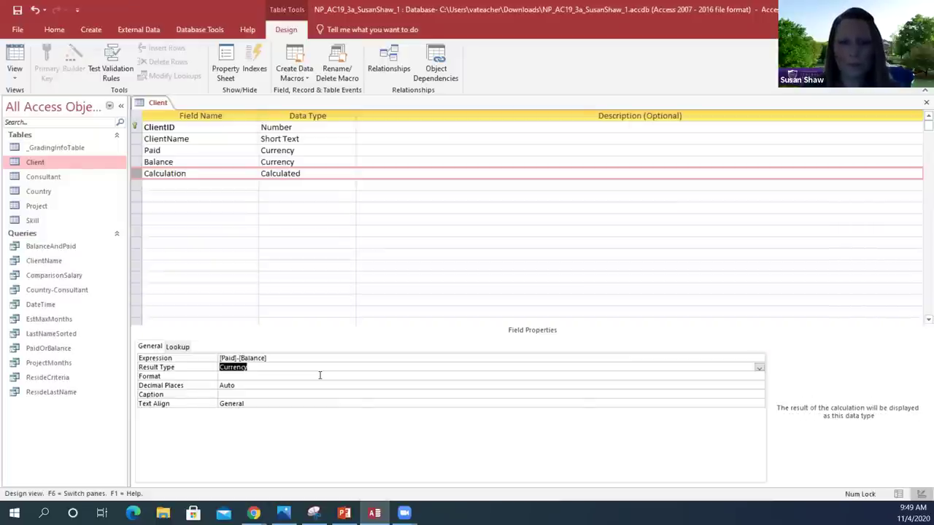
{"action": "left_click", "coordinate": [16, 11]}
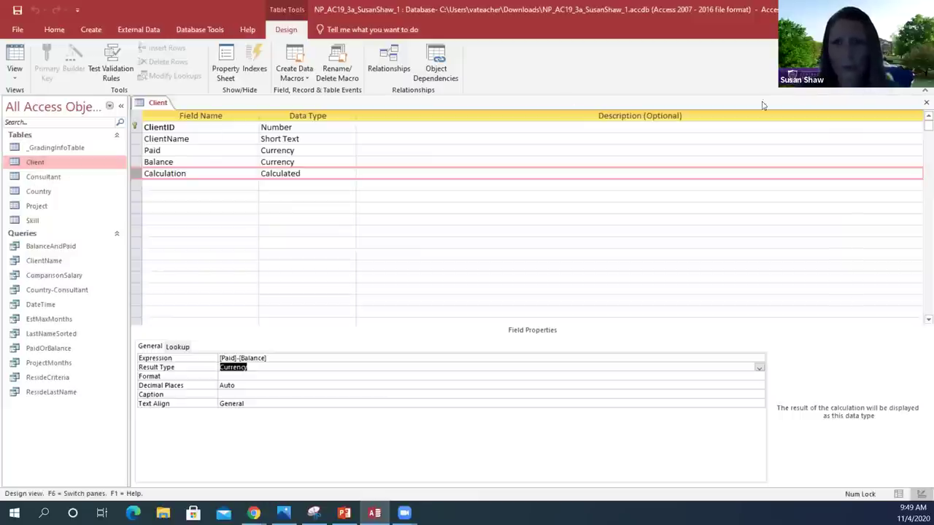
{"action": "left_click", "coordinate": [924, 103]}
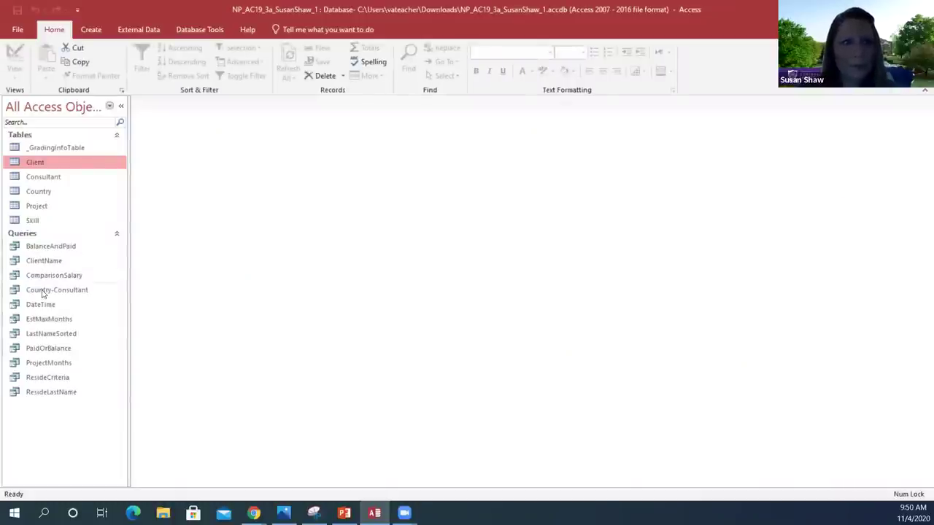
Open the Skill table, sort its records in descending order by SkillName, and save the table.
{"action": "left_click", "coordinate": [32, 222]}
{"action": "double_click", "coordinate": [32, 222]}
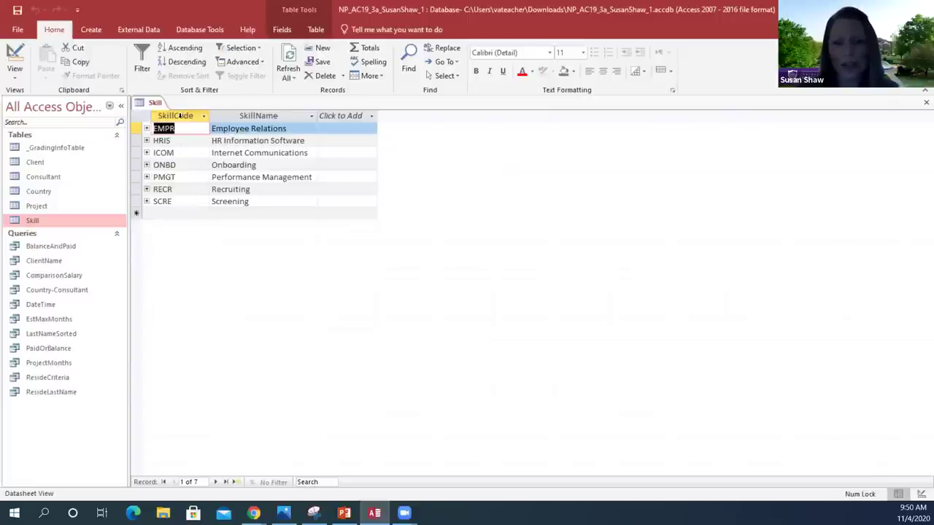
{"action": "left_click", "coordinate": [257, 116]}
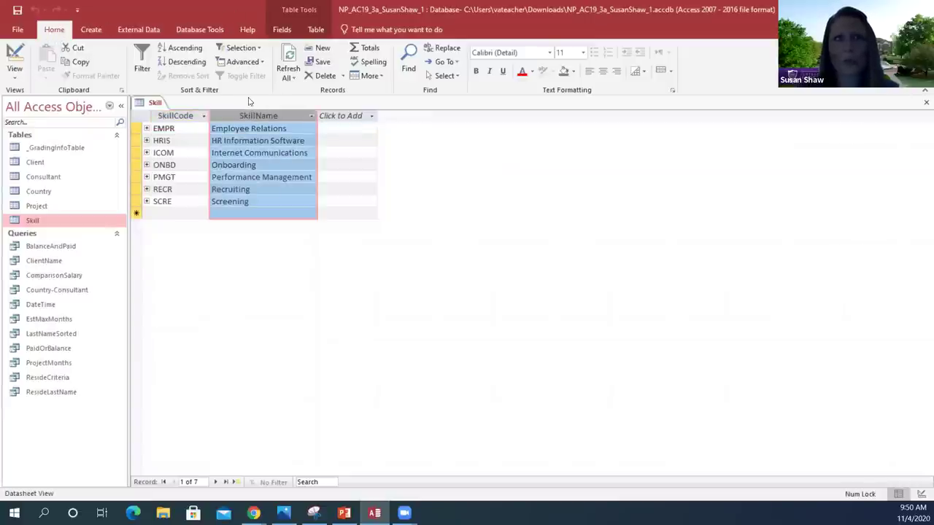
{"action": "left_click", "coordinate": [180, 63]}
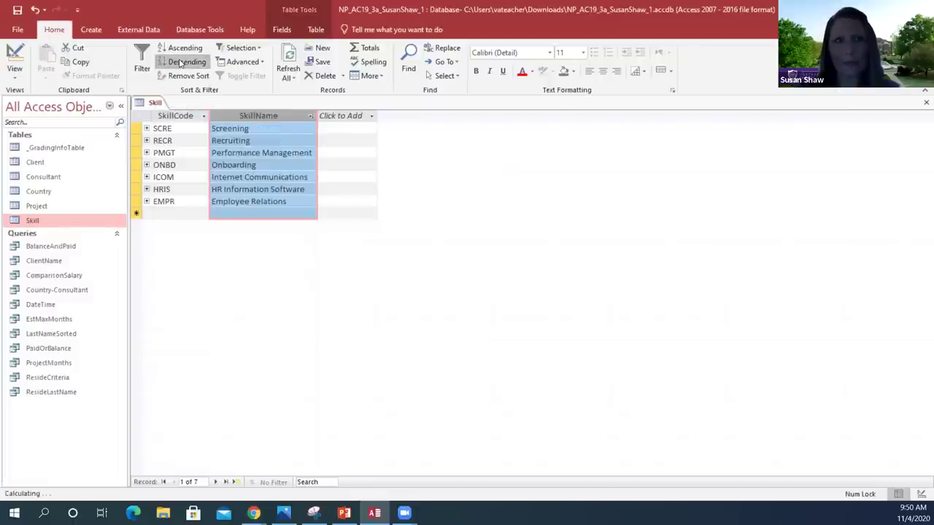
{"action": "left_click", "coordinate": [17, 11]}
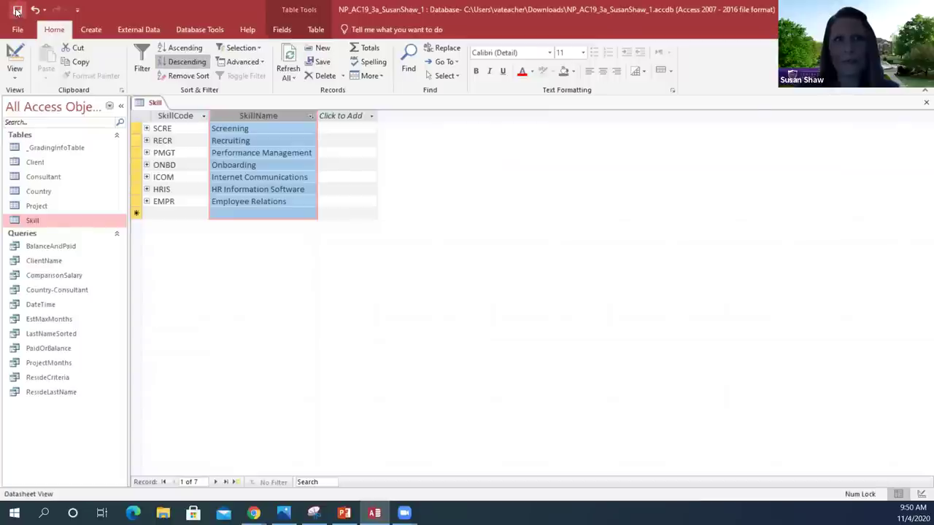
Close the Skill table, hide the Reside and Salary fields in the Consultant table, and save and close it.
{"action": "left_click", "coordinate": [925, 103]}
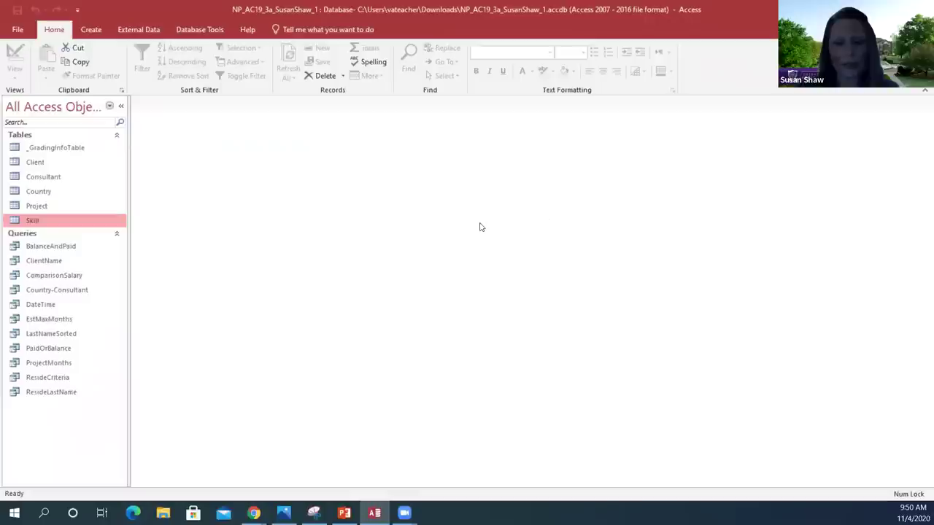
{"action": "double_click", "coordinate": [40, 180]}
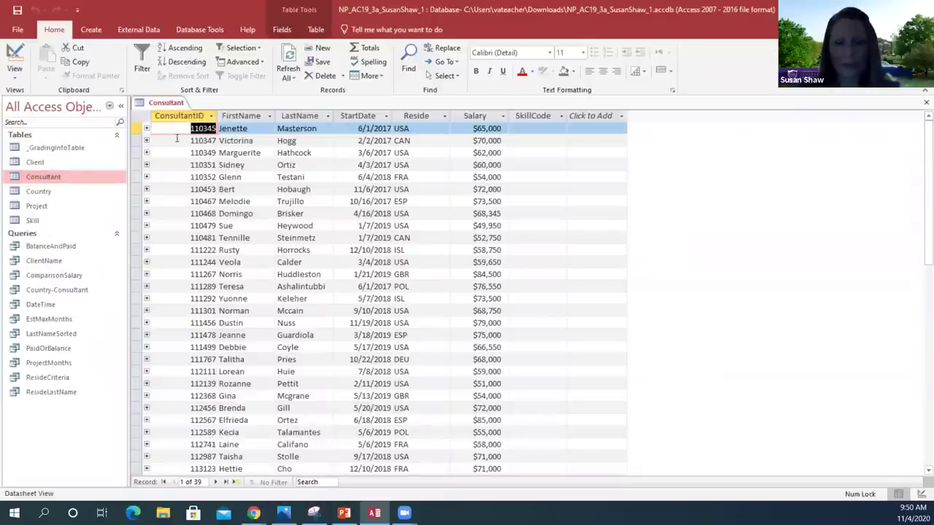
{"action": "left_click", "coordinate": [425, 117]}
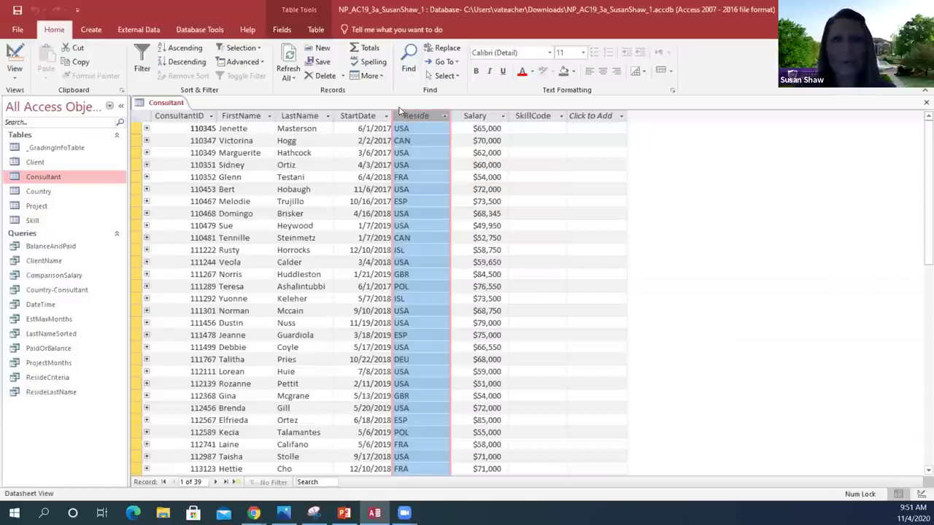
{"action": "left_click", "coordinate": [468, 109], "text": "shift"}
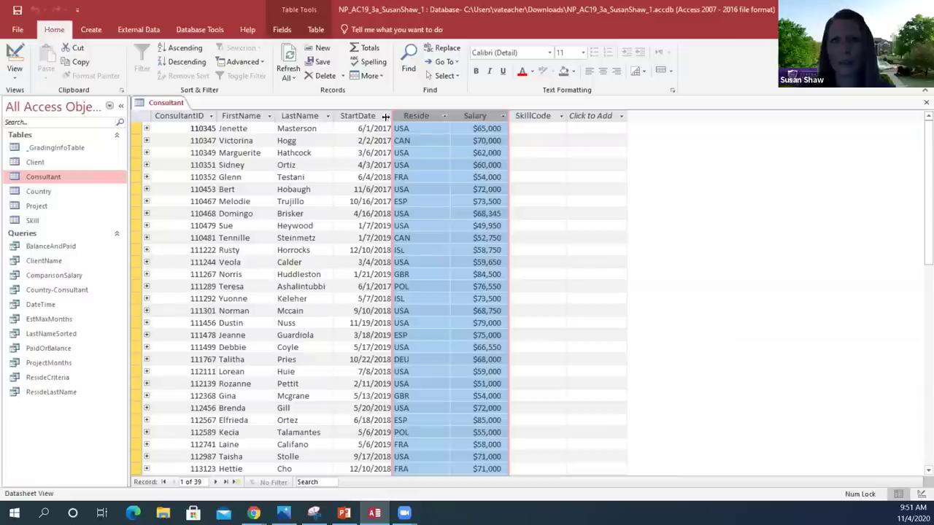
{"action": "right_click", "coordinate": [442, 135]}
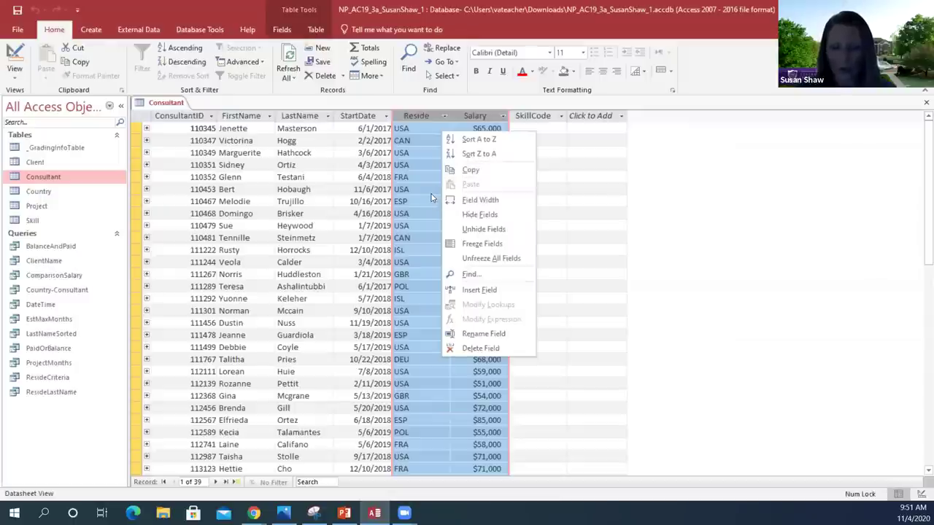
{"action": "left_click", "coordinate": [479, 216]}
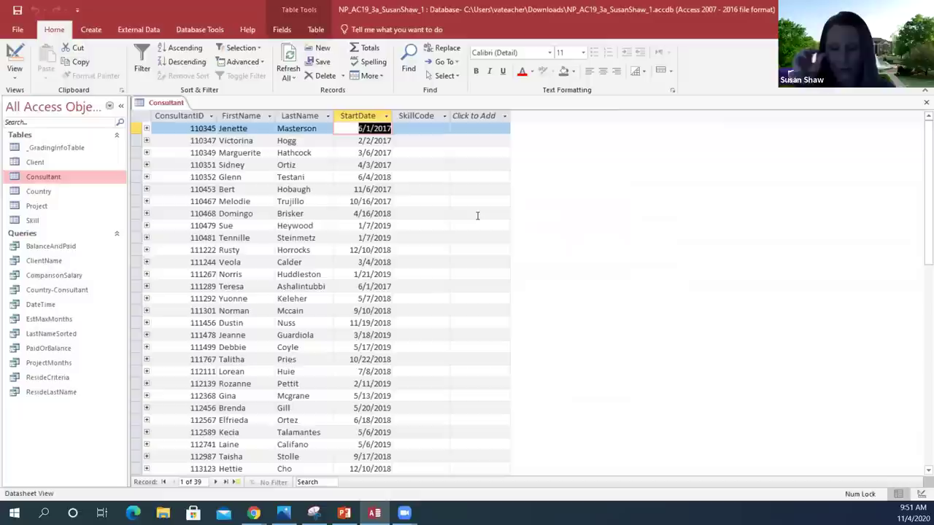
{"action": "left_click", "coordinate": [16, 10]}
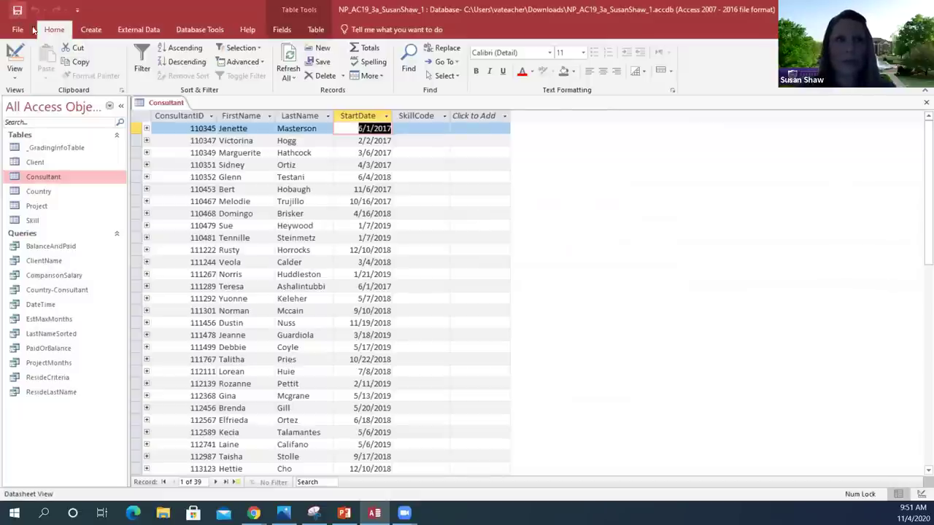
{"action": "left_click", "coordinate": [926, 102]}
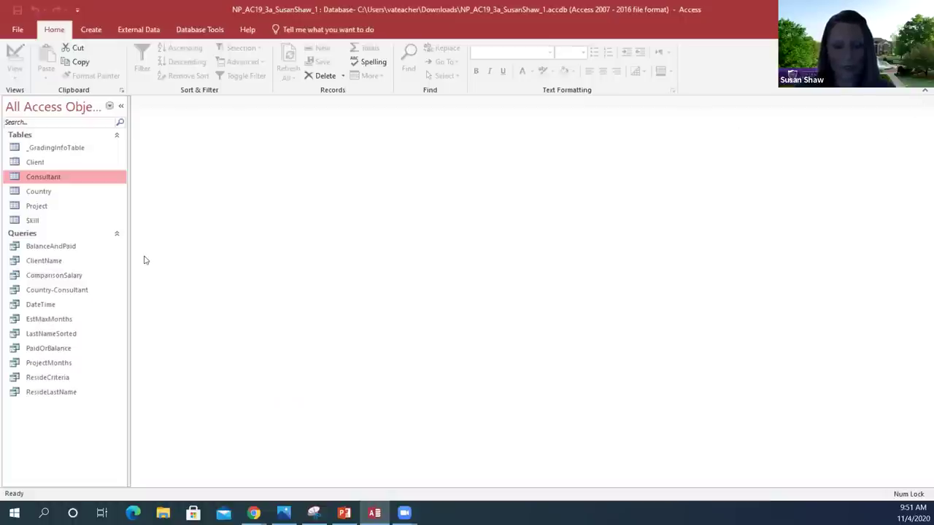
Compact and repair the database.
{"action": "left_click", "coordinate": [18, 29]}
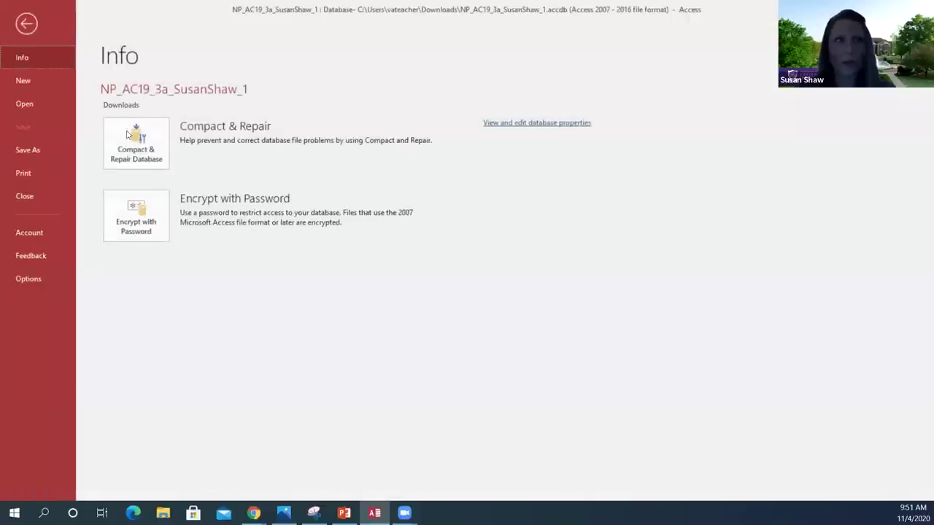
{"action": "left_click", "coordinate": [22, 21]}
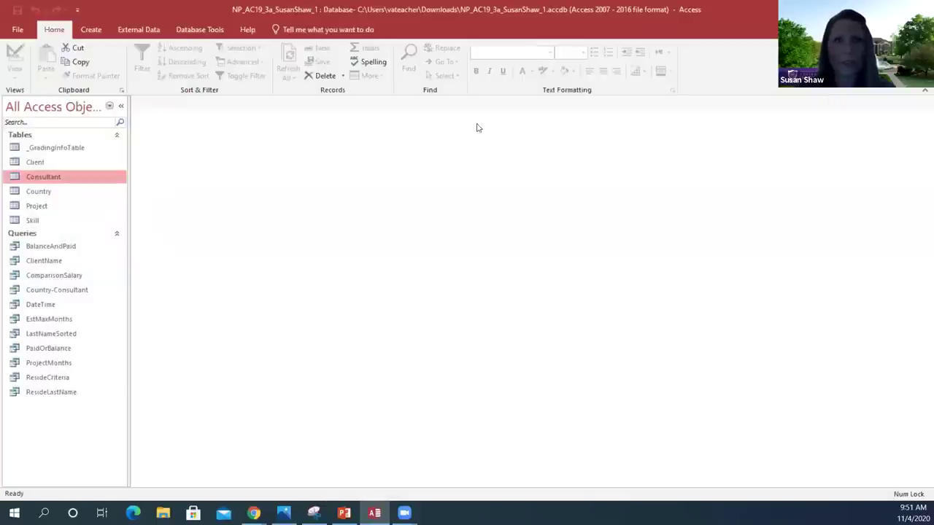
{"action": "left_click", "coordinate": [16, 29]}
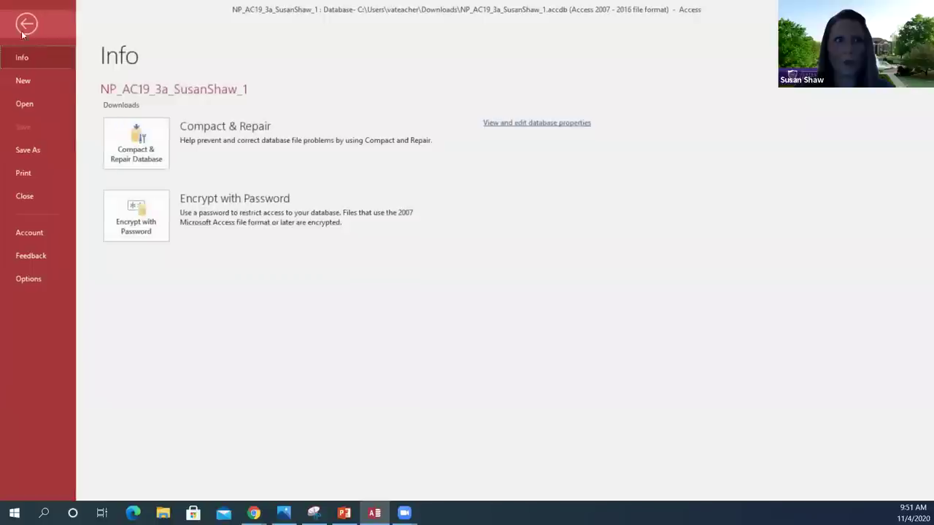
{"action": "left_click", "coordinate": [131, 140]}
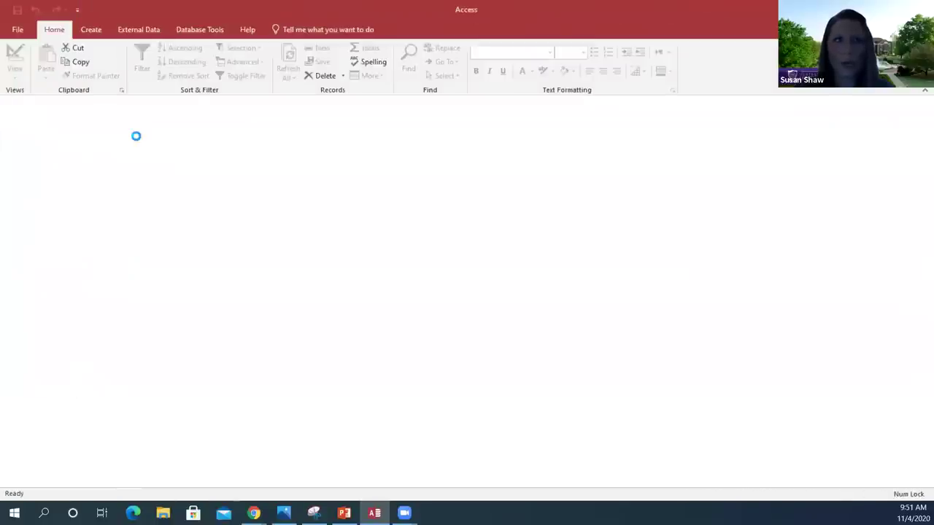
{"action": "left_click", "coordinate": [18, 29]}
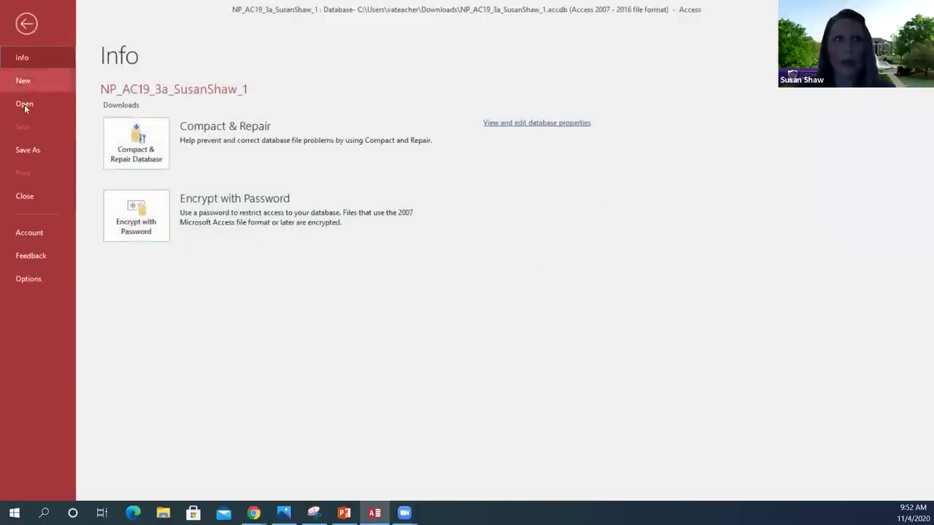
{"action": "left_click", "coordinate": [30, 151]}
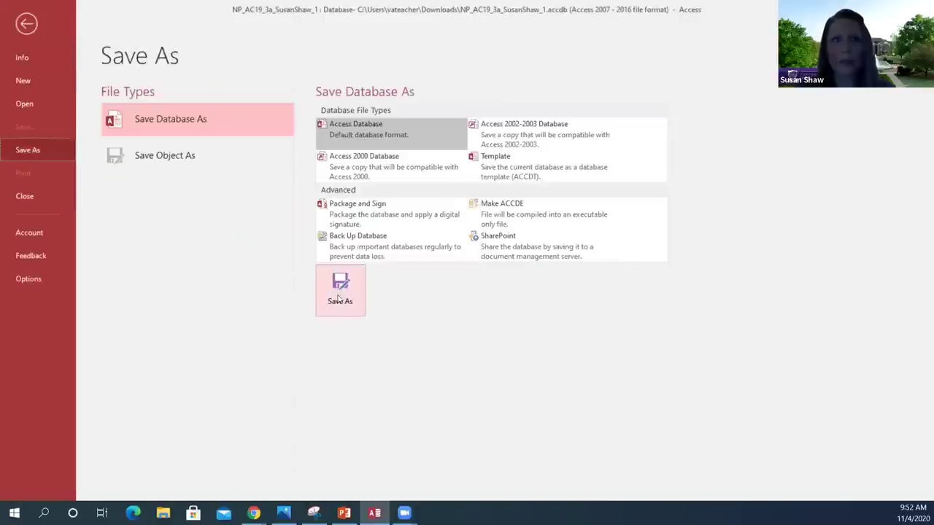
{"action": "left_click", "coordinate": [334, 287]}
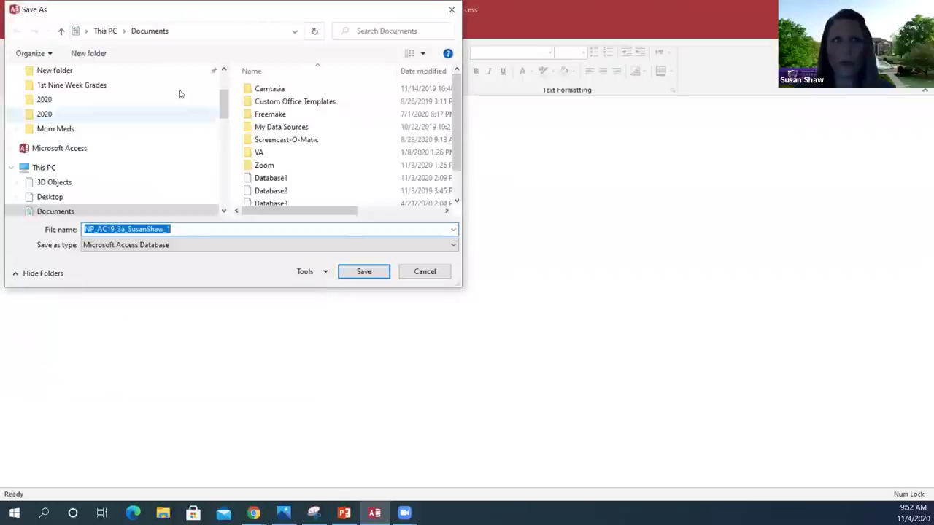
{"action": "left_click_drag", "start_coordinate": [219, 105], "coordinate": [217, 137]}
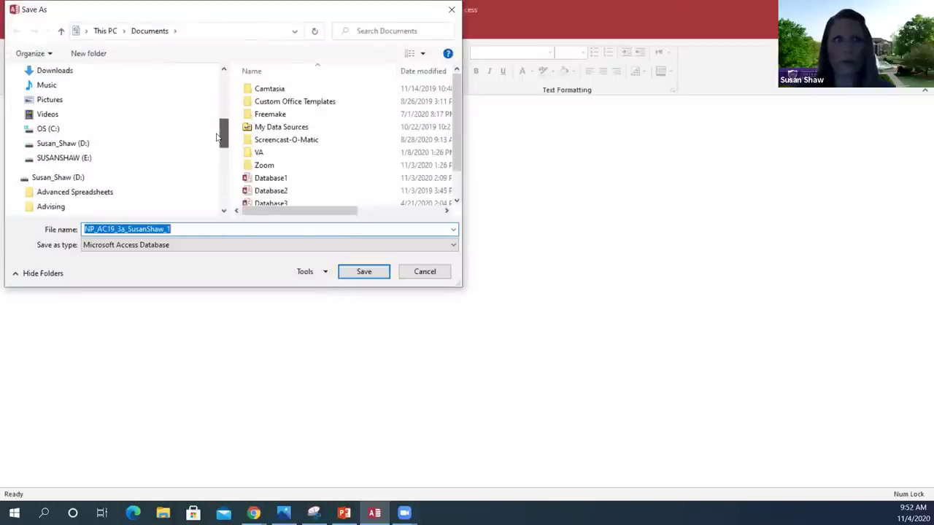
{"action": "left_click", "coordinate": [65, 180]}
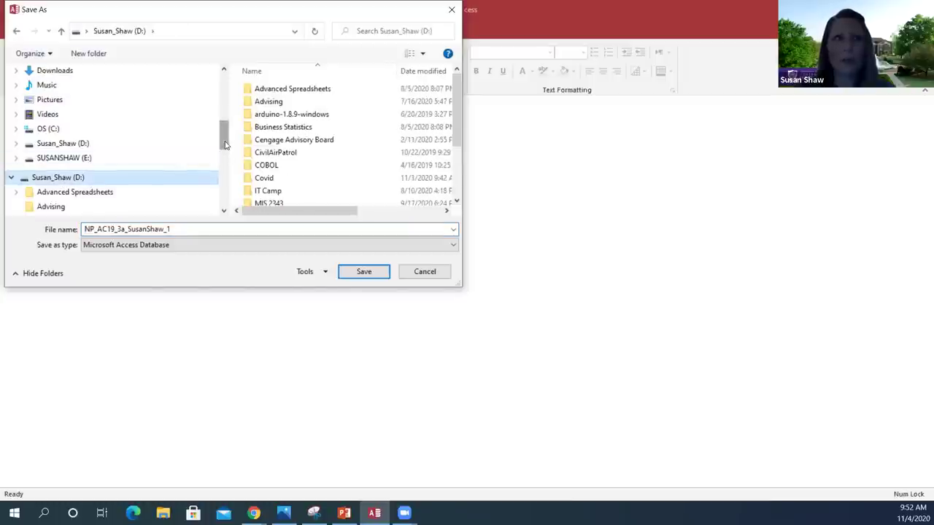
{"action": "left_click_drag", "start_coordinate": [224, 146], "coordinate": [224, 167]}
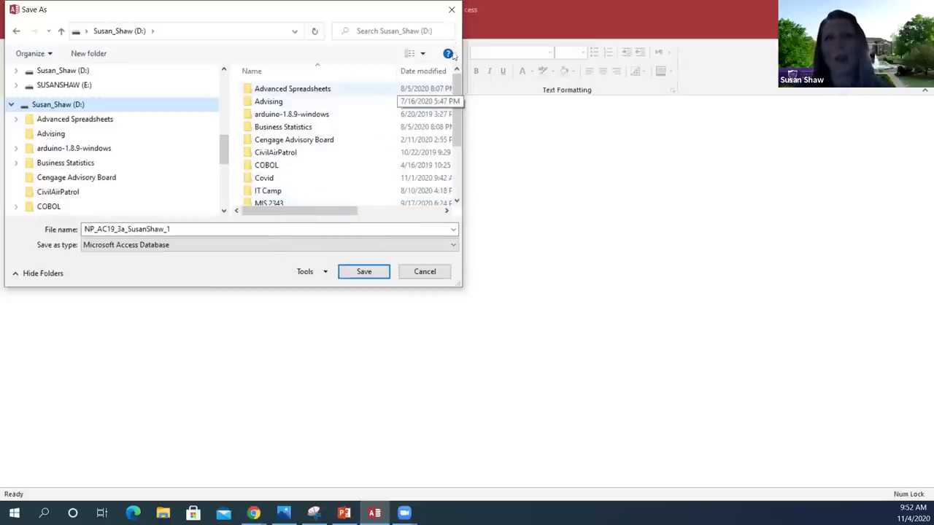
{"action": "left_click", "coordinate": [451, 11]}
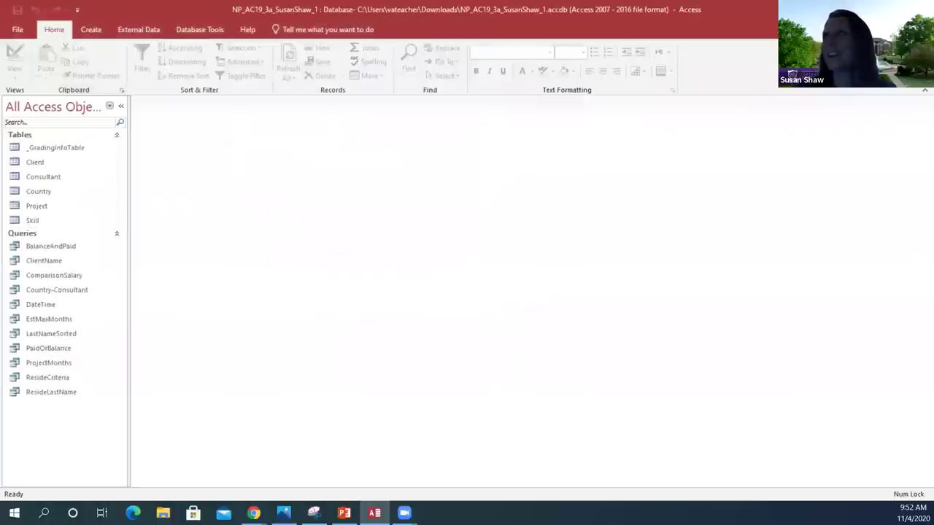